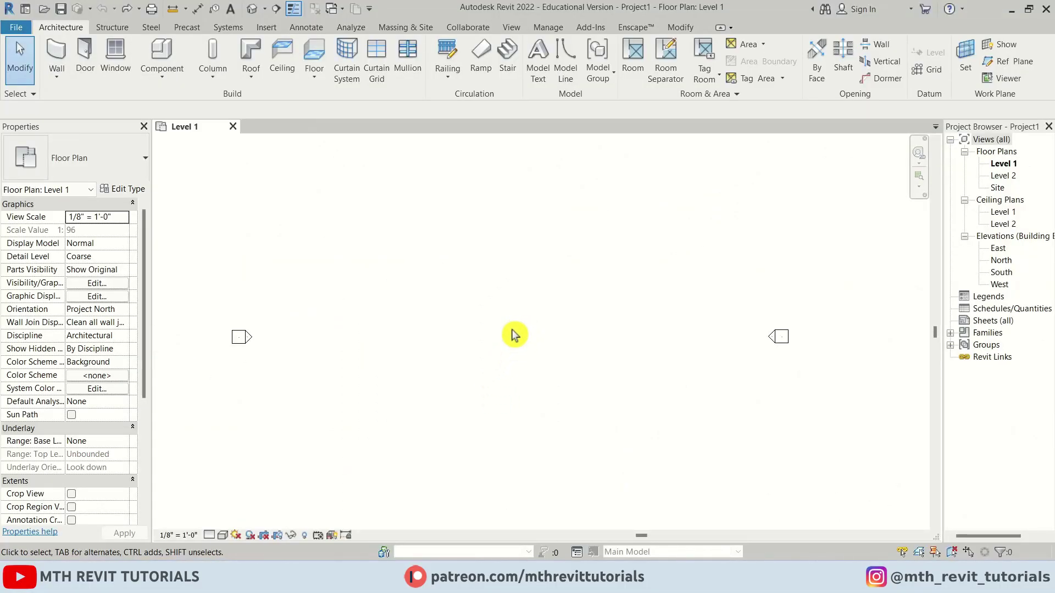
Set up Generic - 12" walls drawn as a Rectangle with 10' unconnected height
middle_click_drag(515, 335, 547, 334)
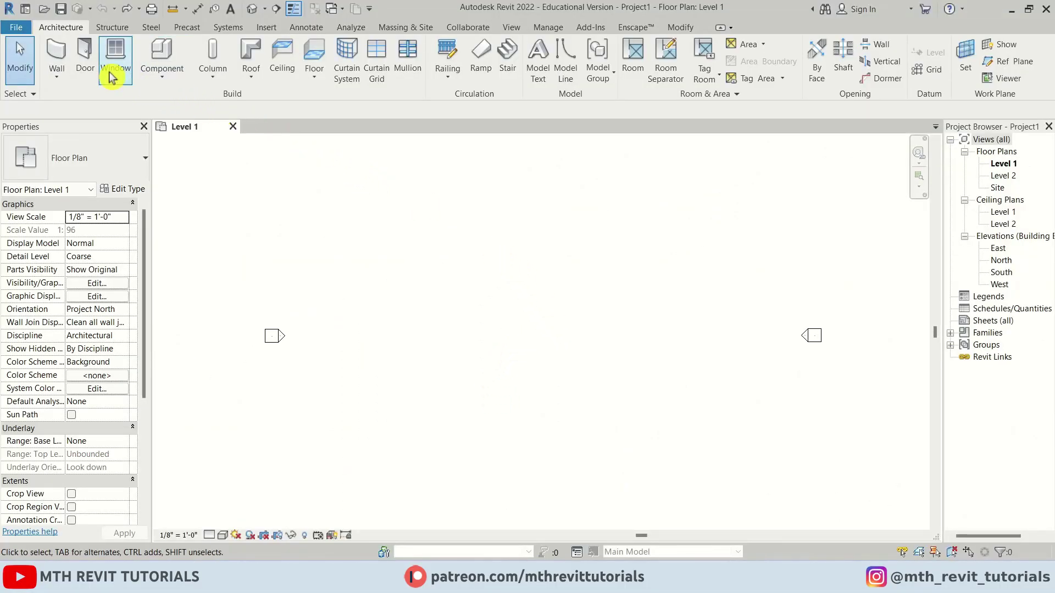
left_click(64, 55)
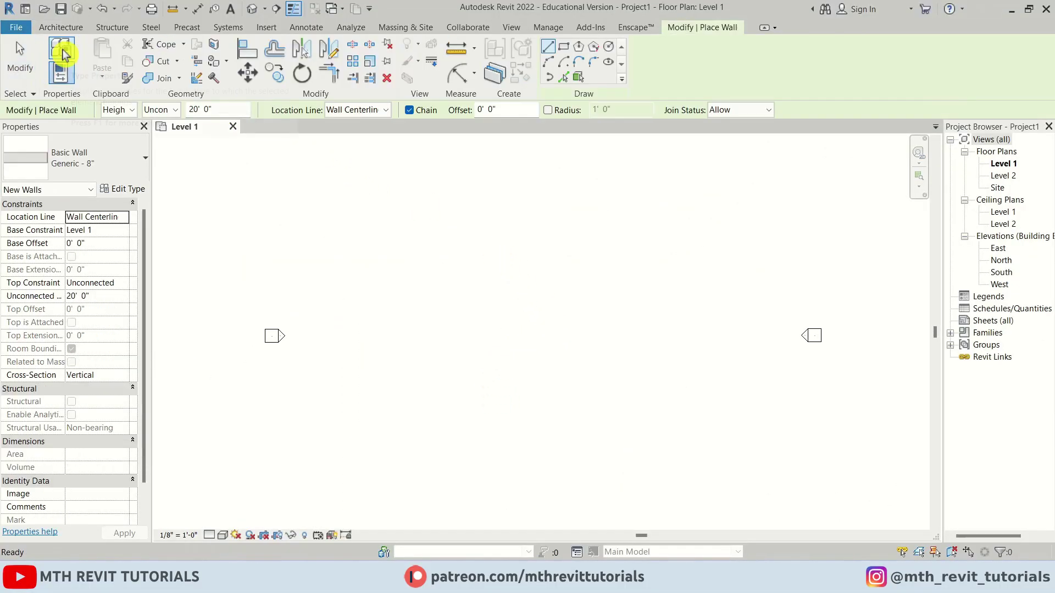
left_click(122, 159)
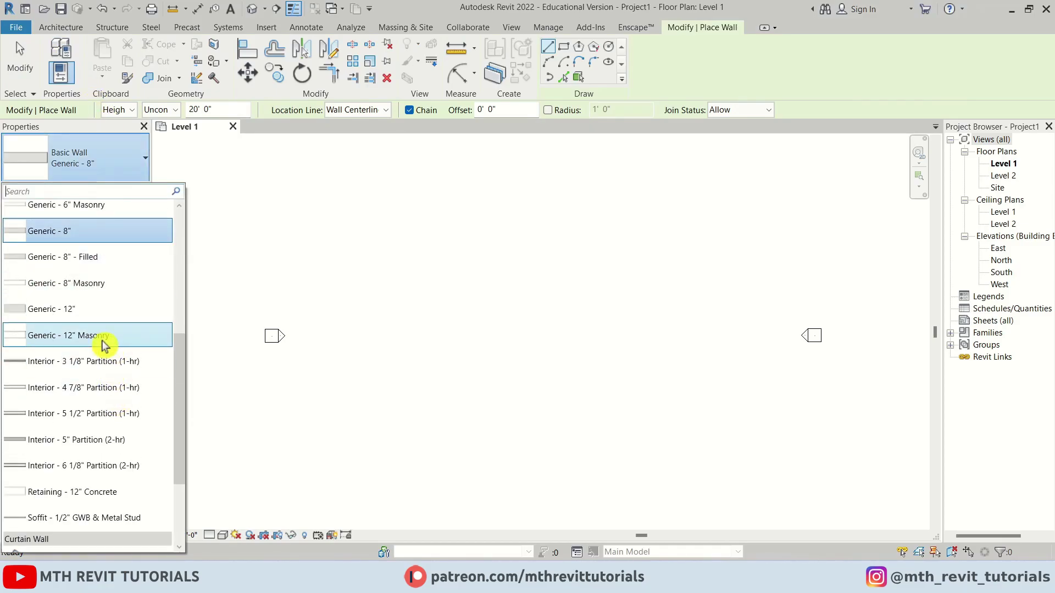
key("Escape")
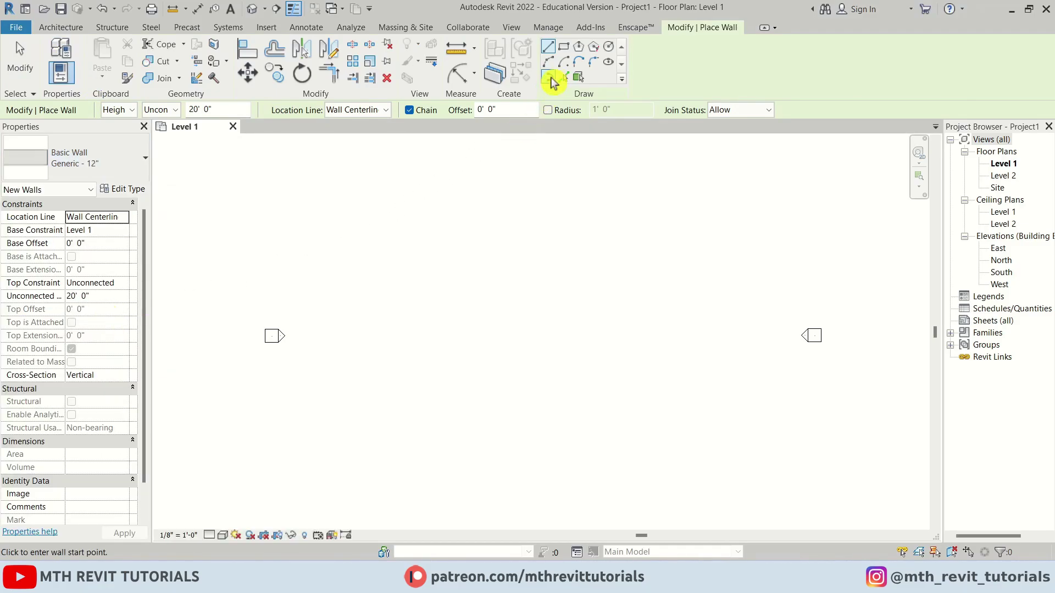
left_click(564, 47)
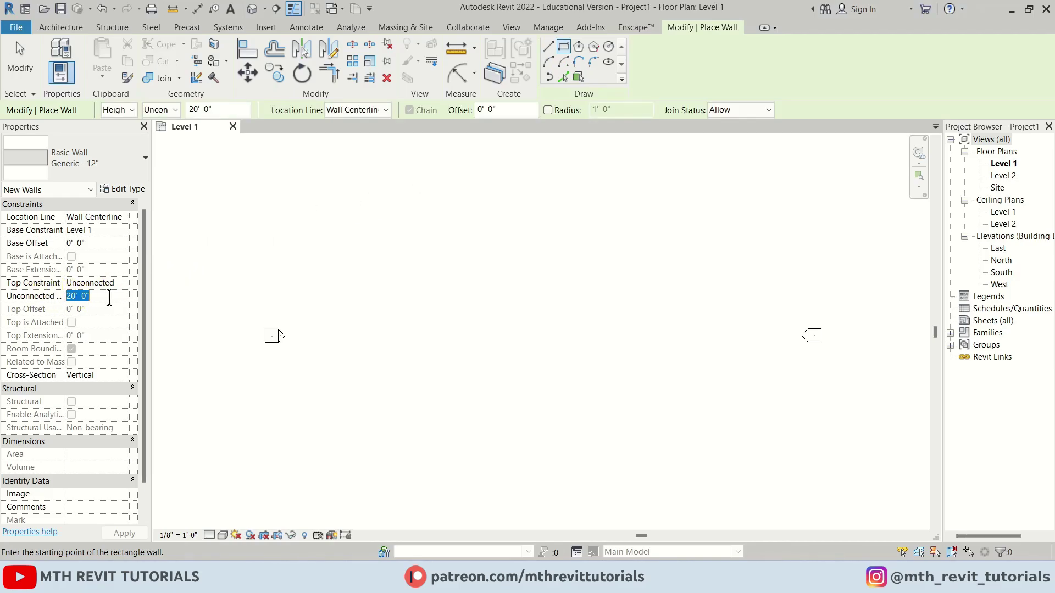
key("Return")
Place the rectangle's two opposite corners to close the Level 1 wall box
left_click(470, 273)
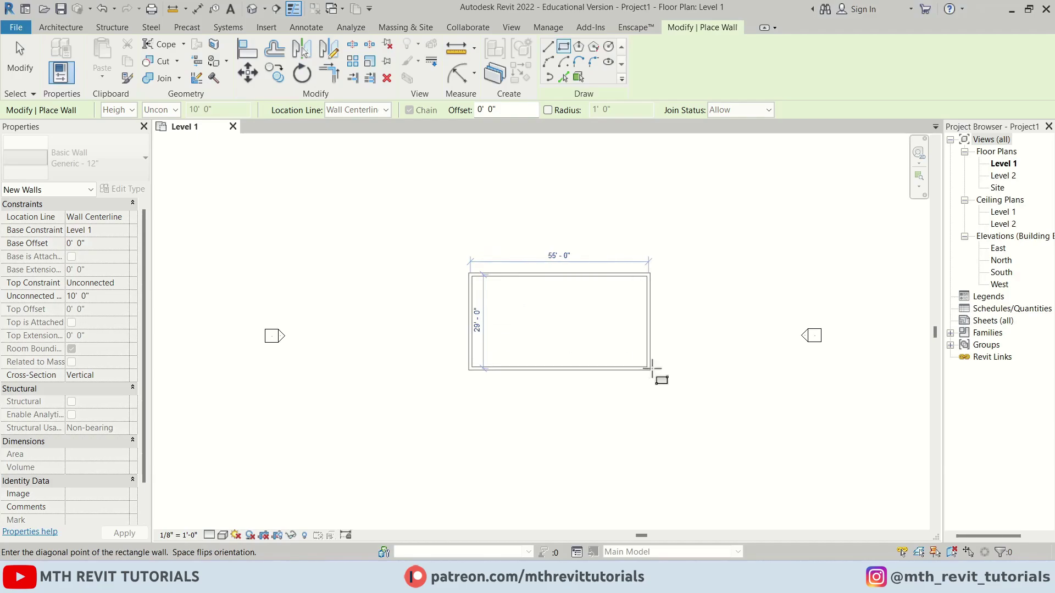
left_click(704, 358)
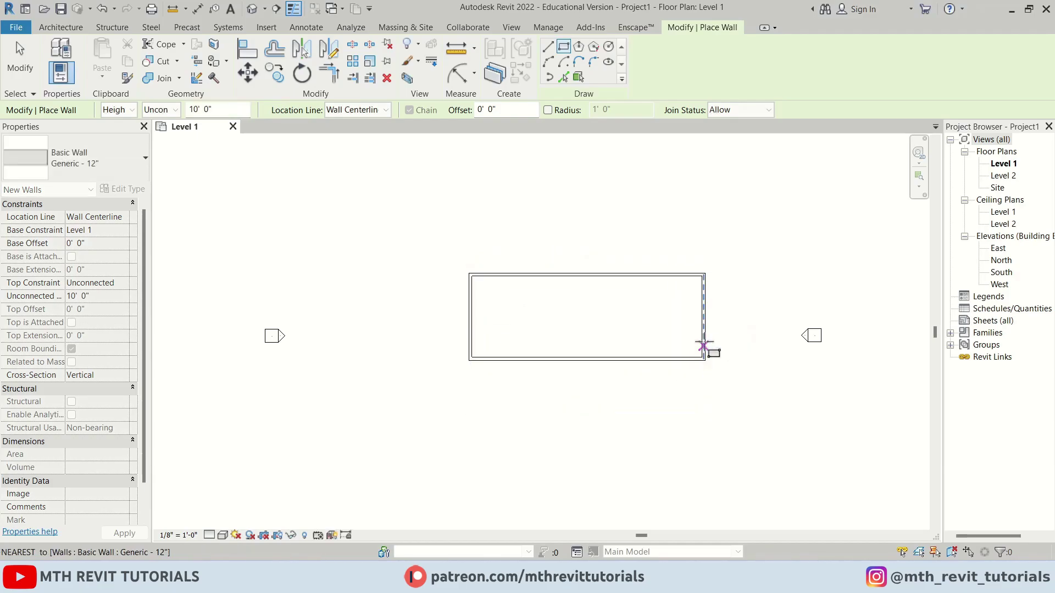
key("Escape")
key("Escape")
scroll(701, 301, "up", 1)
left_click(702, 301)
scroll(630, 287, "up", 1)
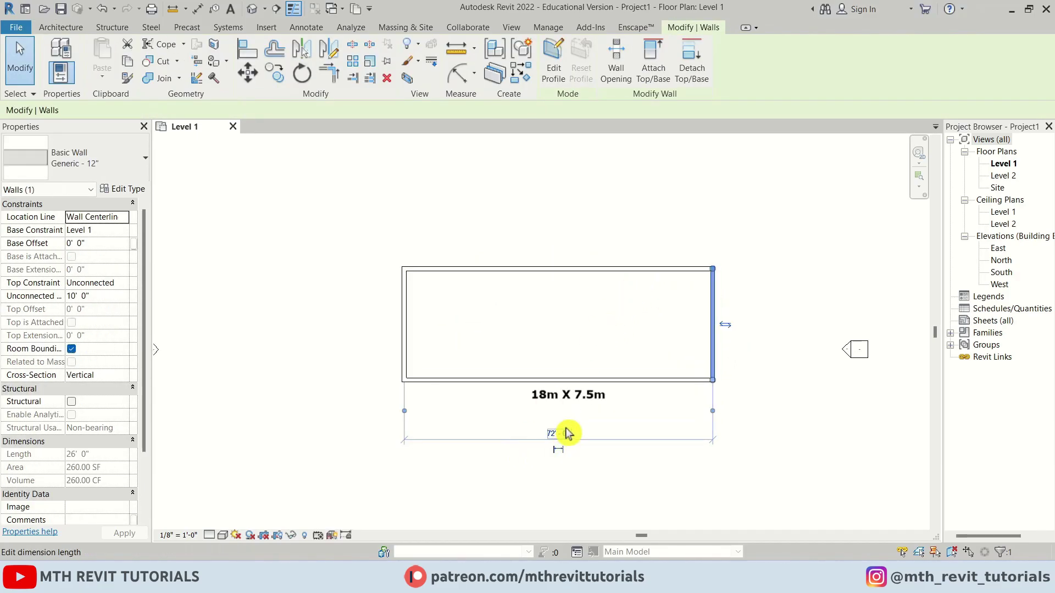
Resize the wall box to 60' long and 25' deep using temporary dimensions
left_click(712, 412)
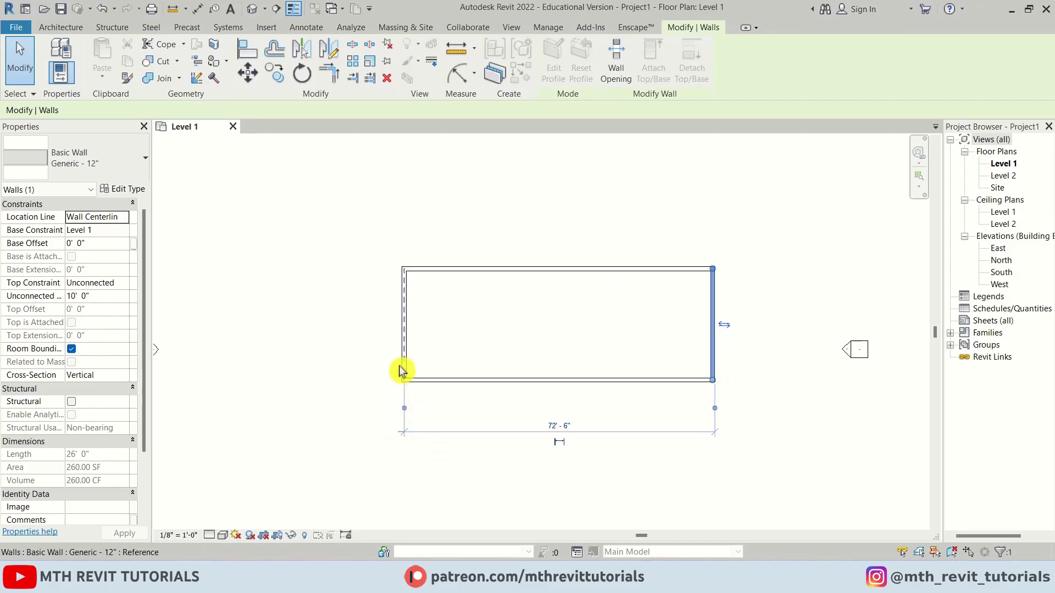
left_click(559, 427)
type("60")
key("Return")
left_click(604, 269)
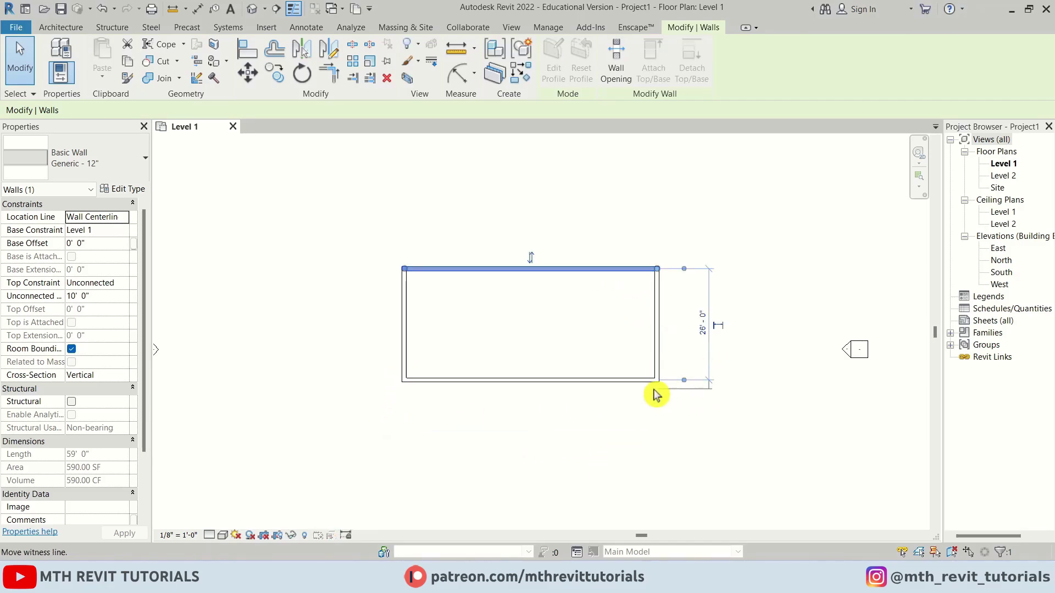
left_click(708, 329)
type("25")
key("Return")
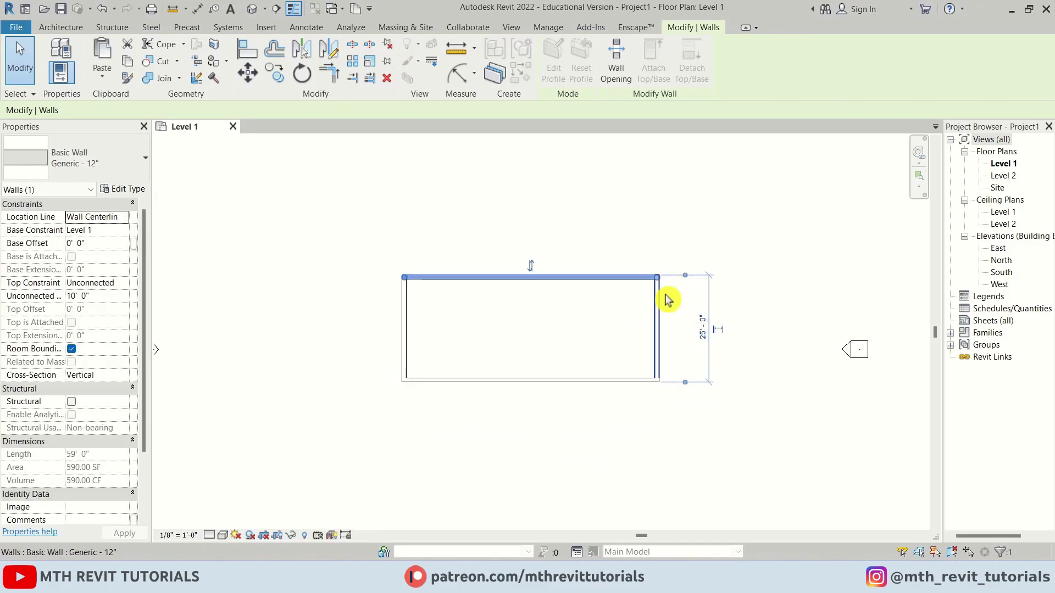
Select all four connected walls and shift the box slightly down and left
key("Escape")
key("z")
key("f")
key("Tab")
left_click(599, 283)
mouse_move(599, 283)
left_mouse_down()
mouse_move(576, 294)
mouse_move(586, 293)
left_mouse_up()
left_click(541, 428)
scroll(558, 339, "up", 2)
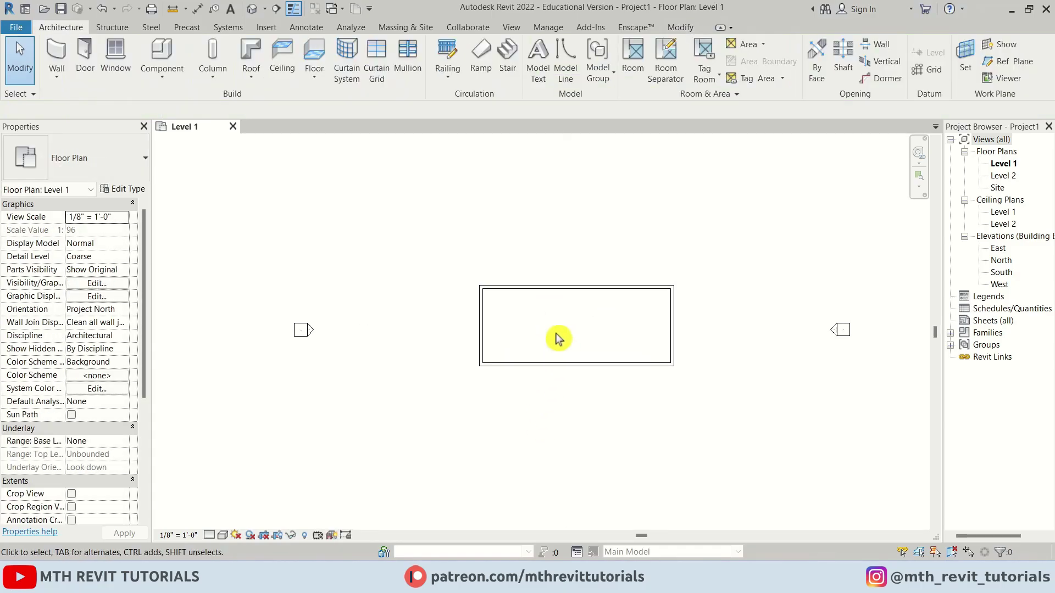
In the 3D view, paste the four selected walls aligned to Level 2
left_click(253, 10)
scroll(636, 271, "up", 2)
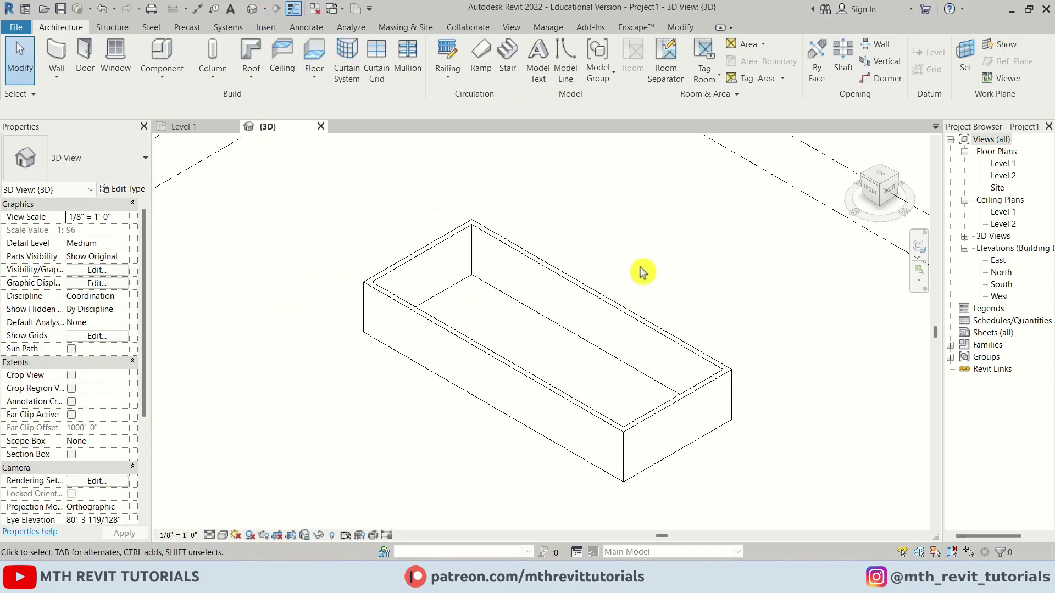
key("Tab")
left_click(601, 297)
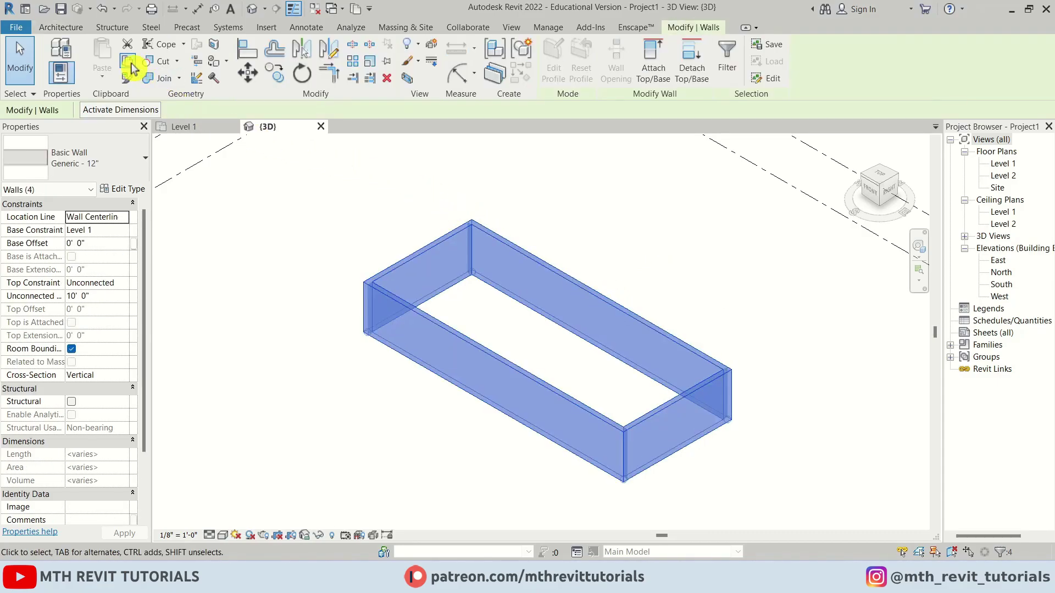
left_click(111, 85)
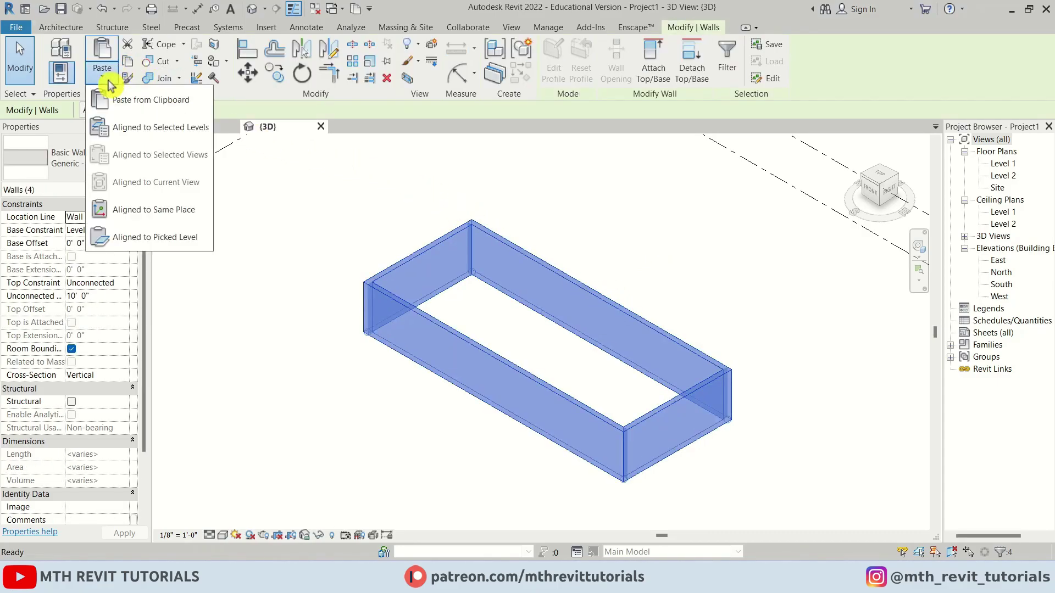
left_click(148, 134)
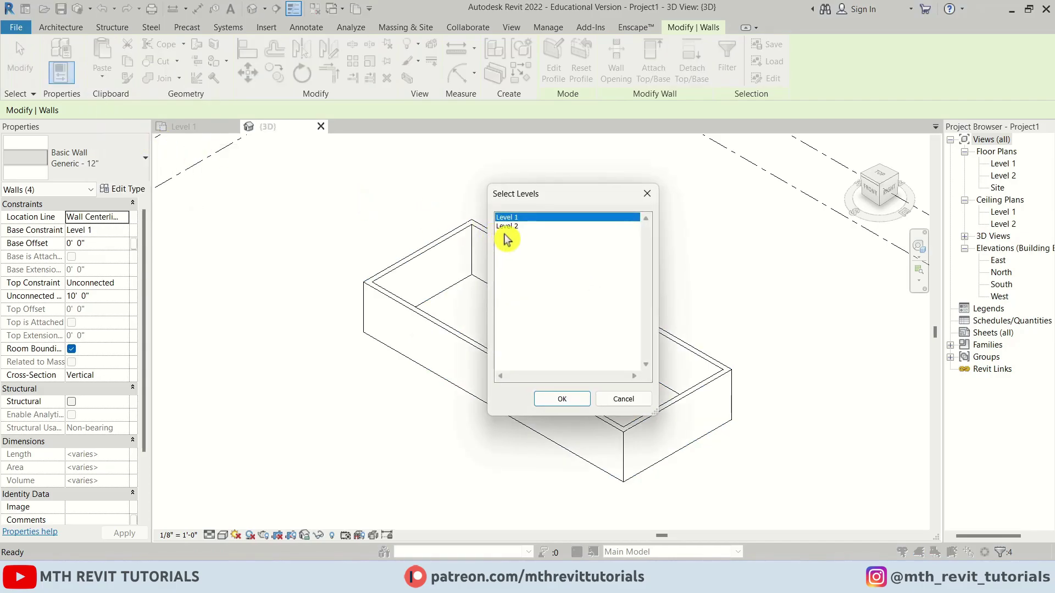
left_click(507, 227)
left_click(562, 399)
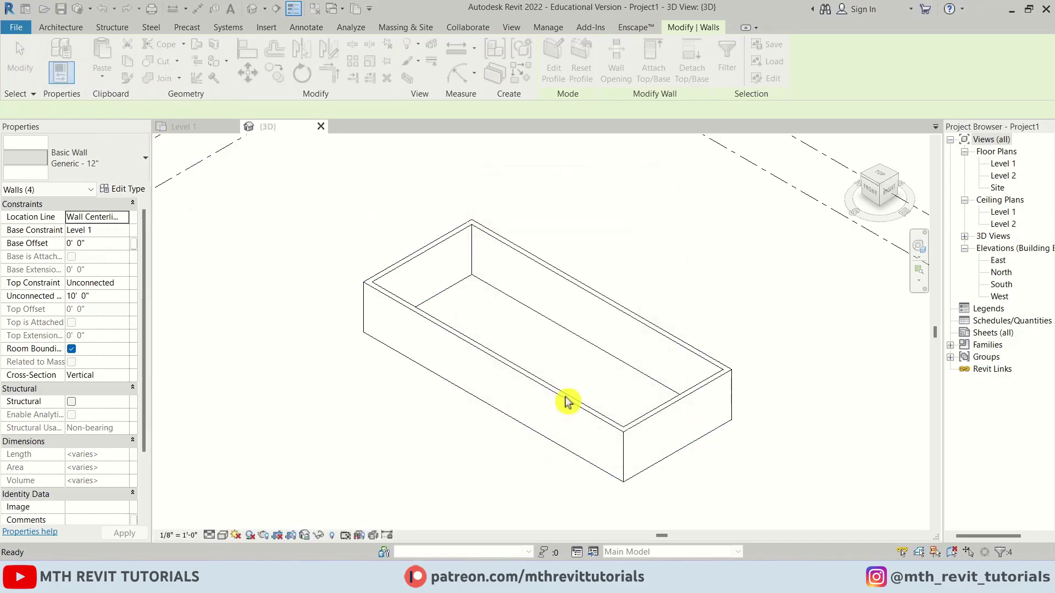
left_click(474, 439)
middle_click_drag(487, 352, 701, 360, "shift")
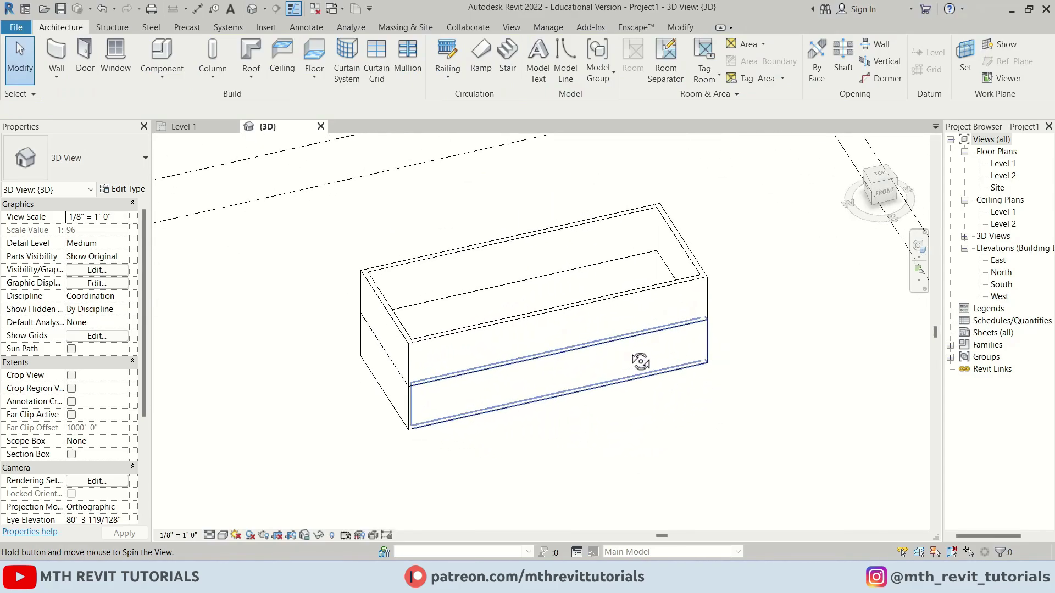
In the Level 1 plan, split the bottom wall using SL
double_click(1003, 163)
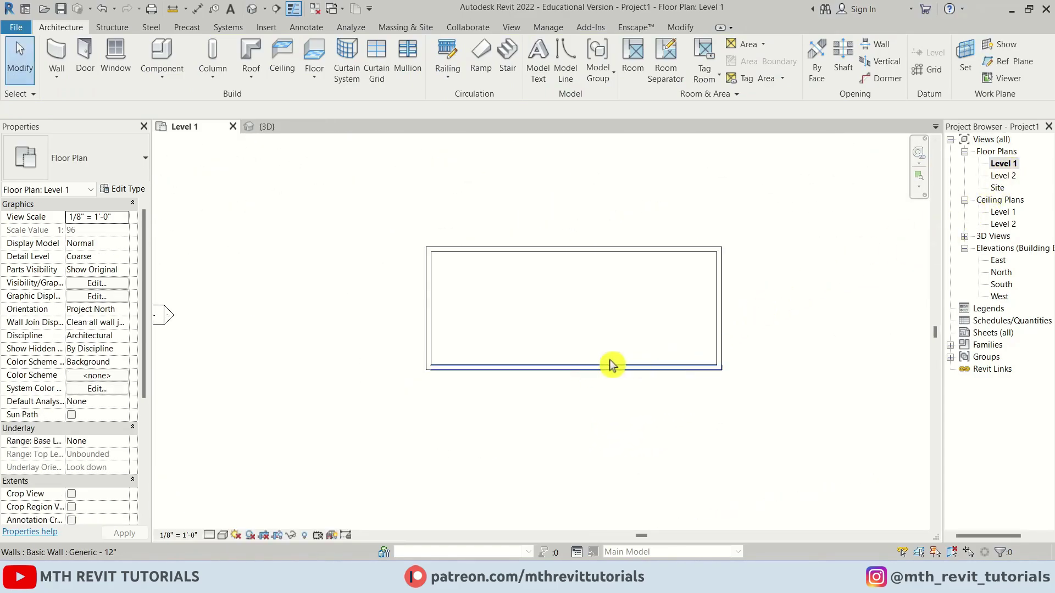
key("s")
key("l")
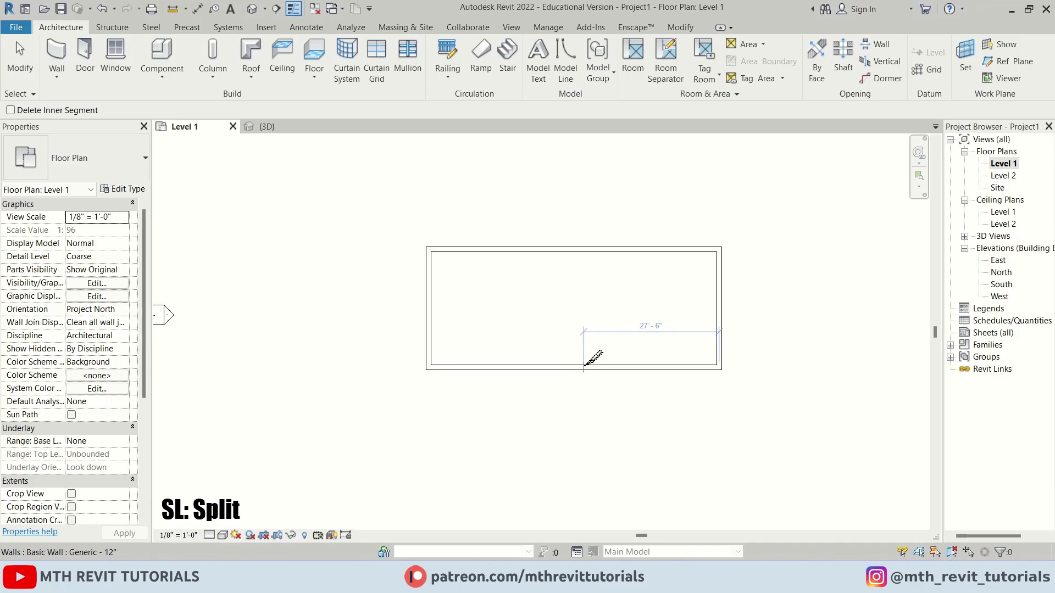
left_click(584, 365)
key("Escape")
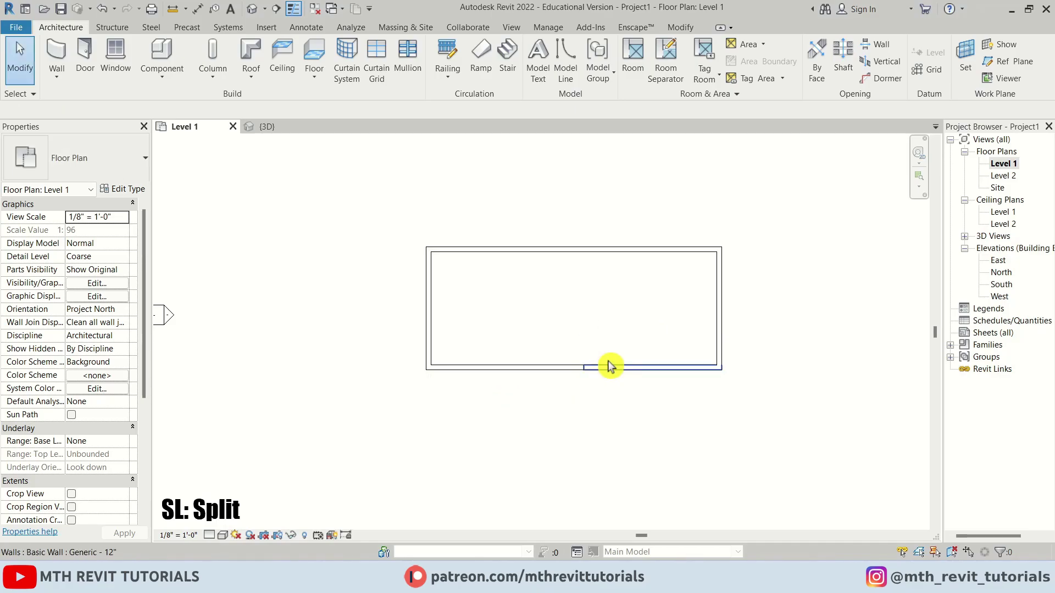
Drag the bottom wall segments' ends apart to open a gap, left segment at 11'-6"
left_click(608, 363)
left_click_drag(584, 367, 667, 367)
left_click(576, 367)
left_click(589, 378)
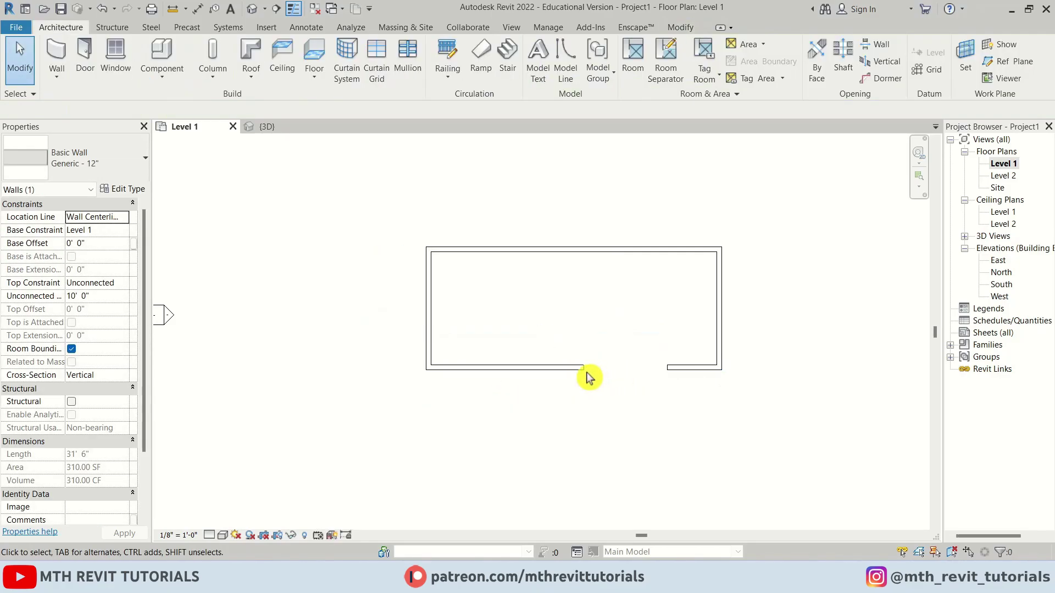
left_click(531, 367)
left_click_drag(584, 367, 578, 367)
left_click_drag(489, 367, 486, 367)
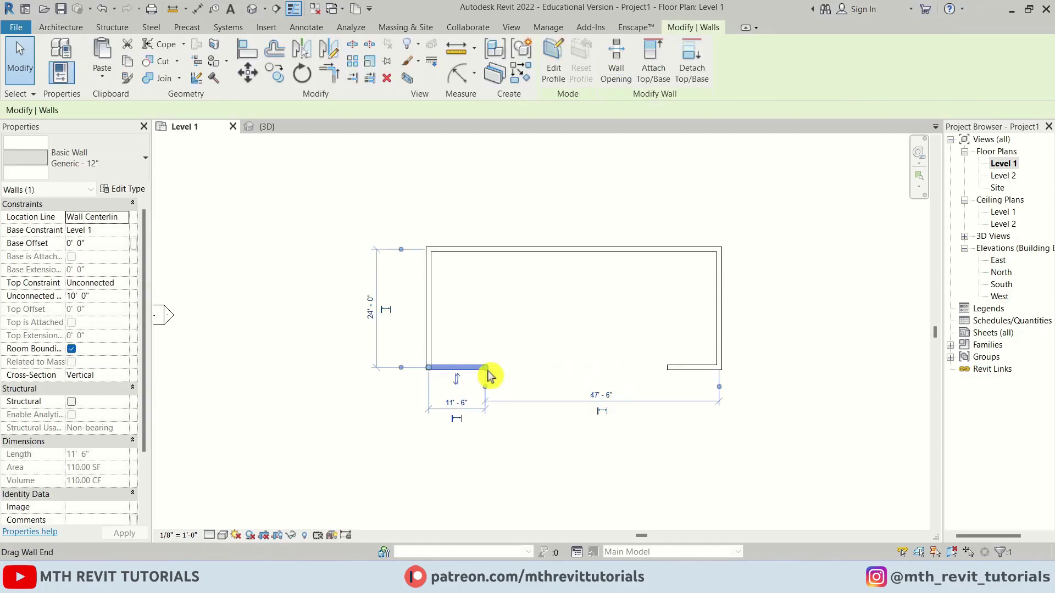
Place an aligned dimension across the opening, reading 37'-0"
key("d")
key("i")
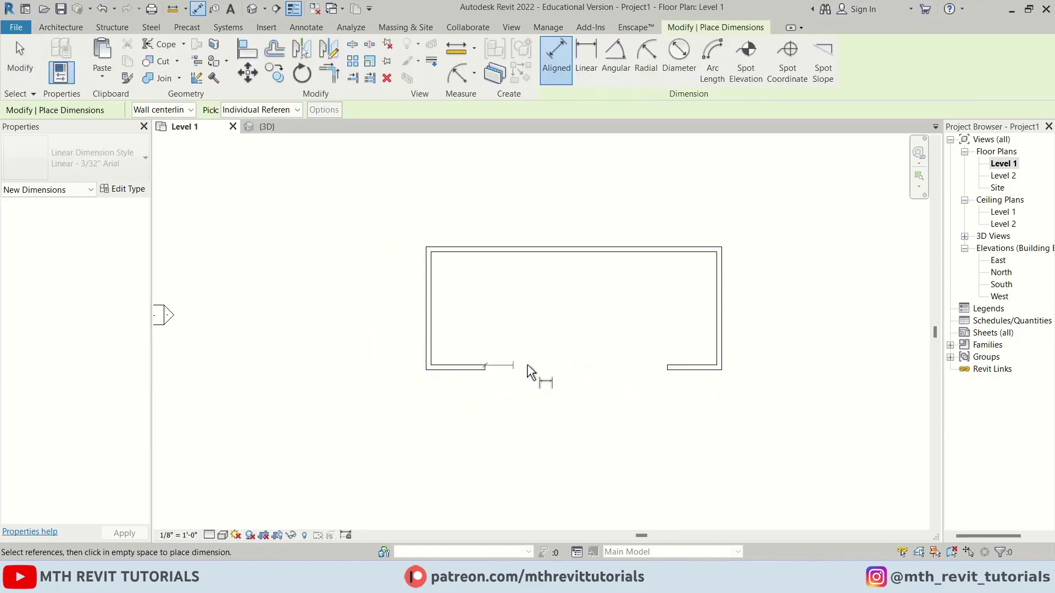
left_click(672, 367)
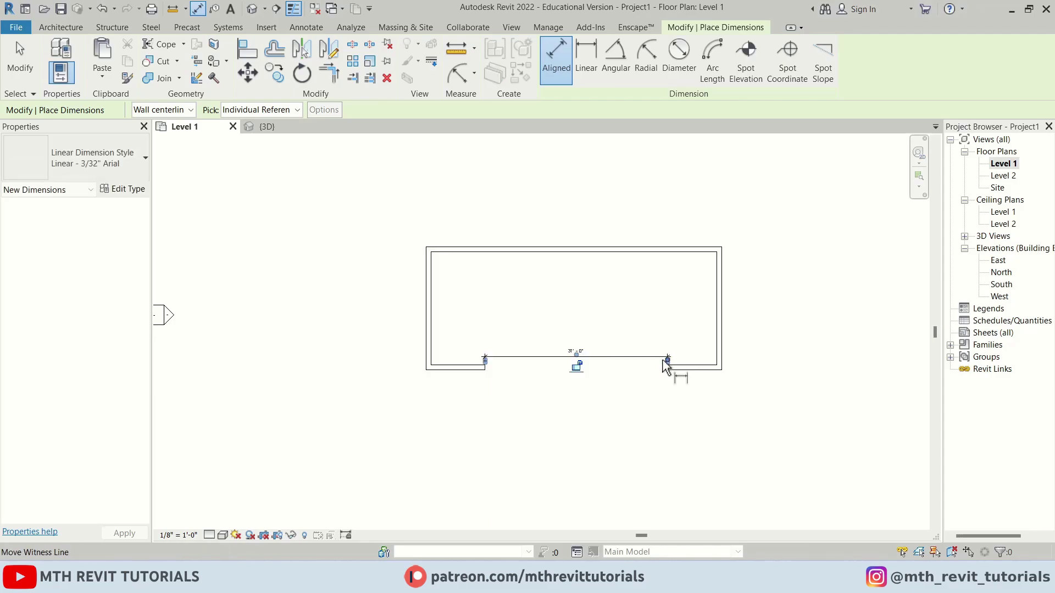
scroll(574, 359, "up", 2)
left_click(575, 359)
scroll(574, 360, "up", 1)
key("Escape")
key("Escape")
Set both the left and right bottom wall segments to 12' long
left_click(334, 385)
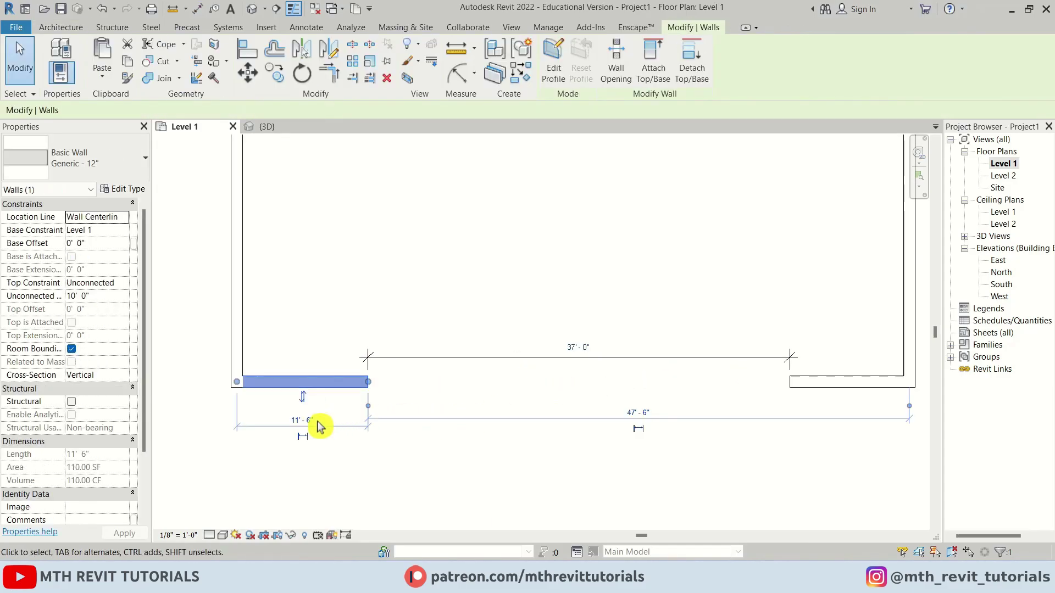
left_click(306, 421)
type("1")
key("Return")
key("Escape")
left_click(849, 382)
left_click(849, 421)
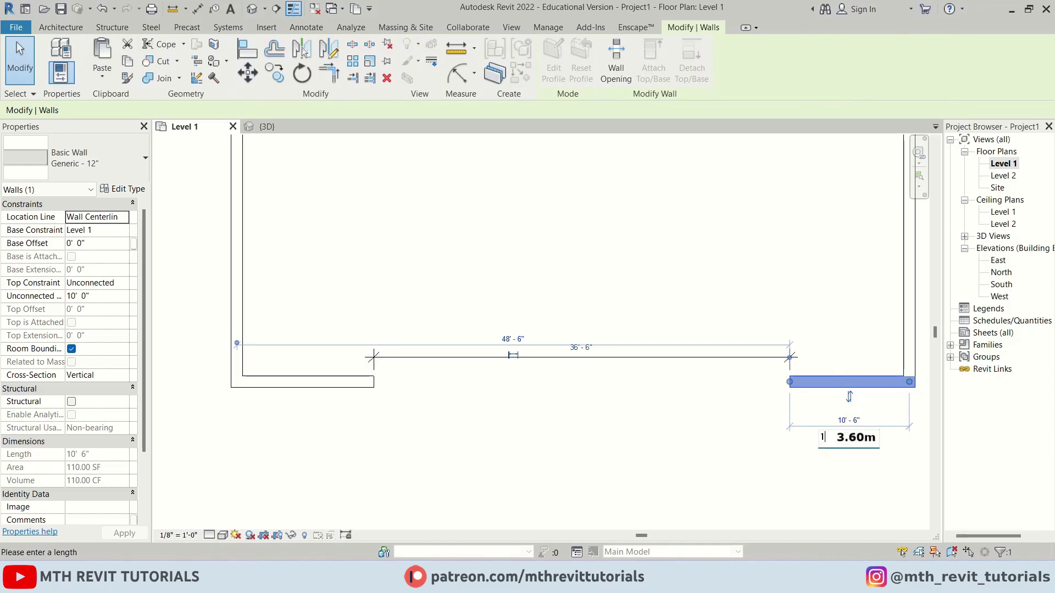
type("12")
key("Return")
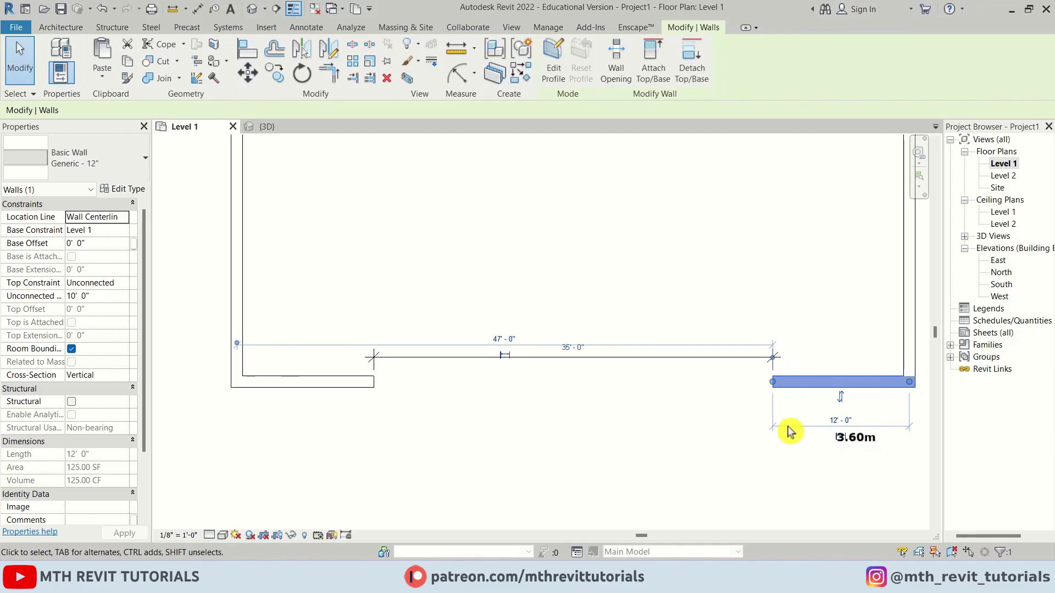
left_click(873, 450)
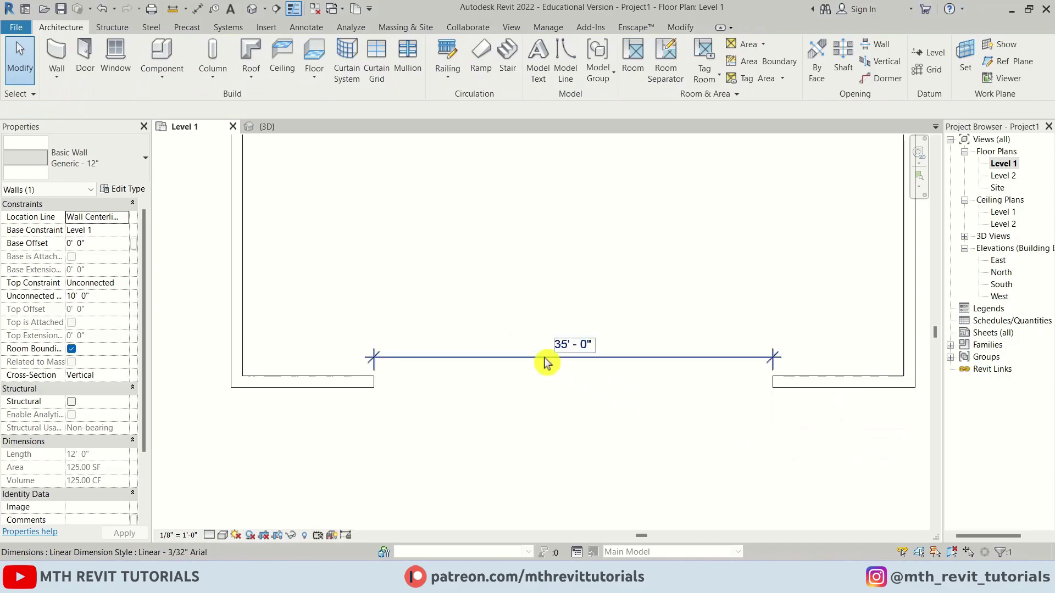
Window-select the 35'-0" dimension and delete it
left_click_drag(628, 260, 549, 389)
key("Delete")
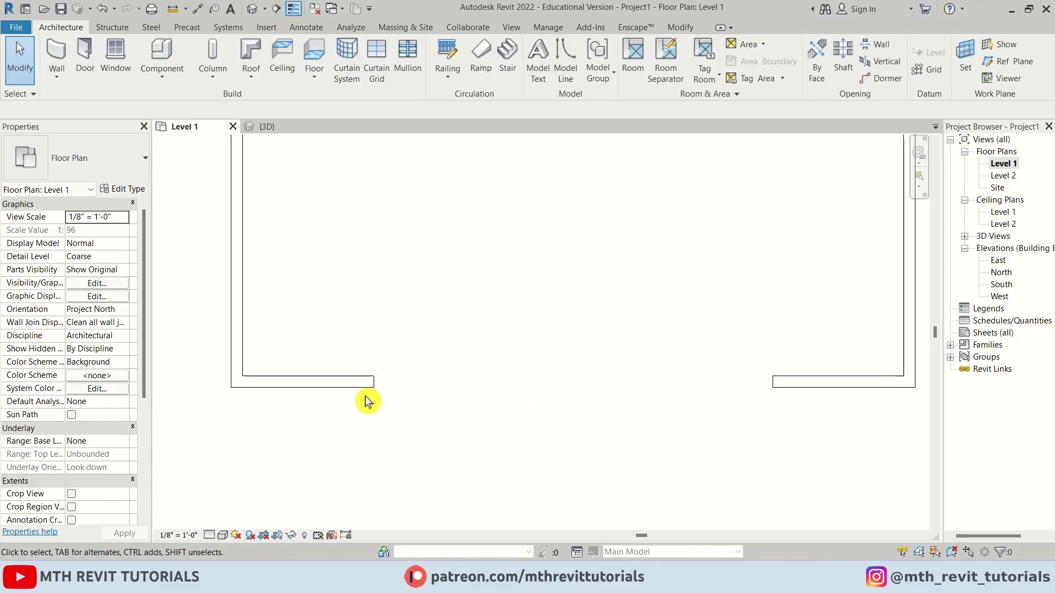
scroll(478, 384, "down", 1)
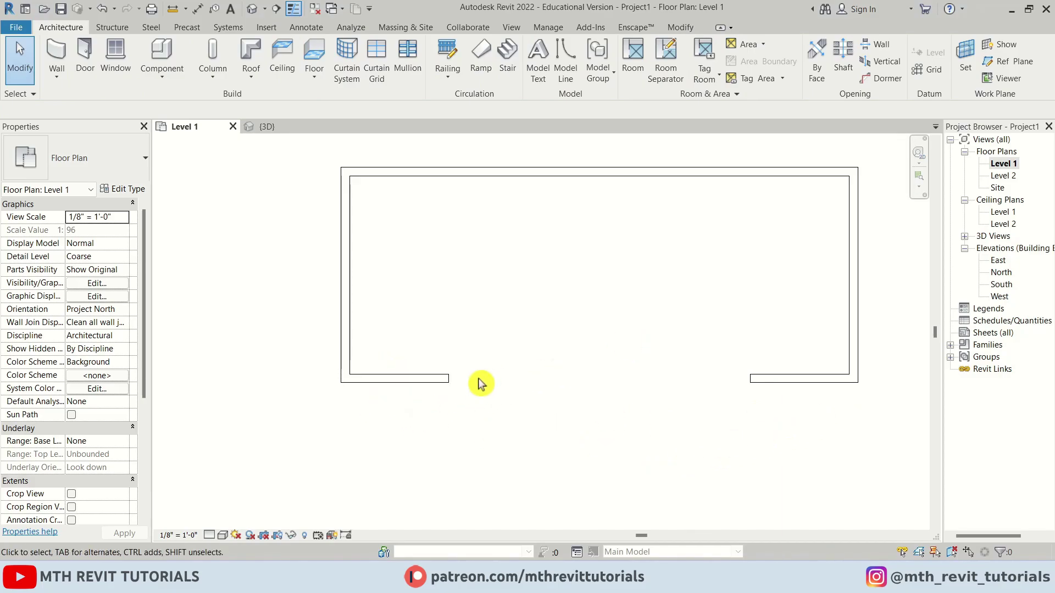
scroll(639, 402, "up", 1)
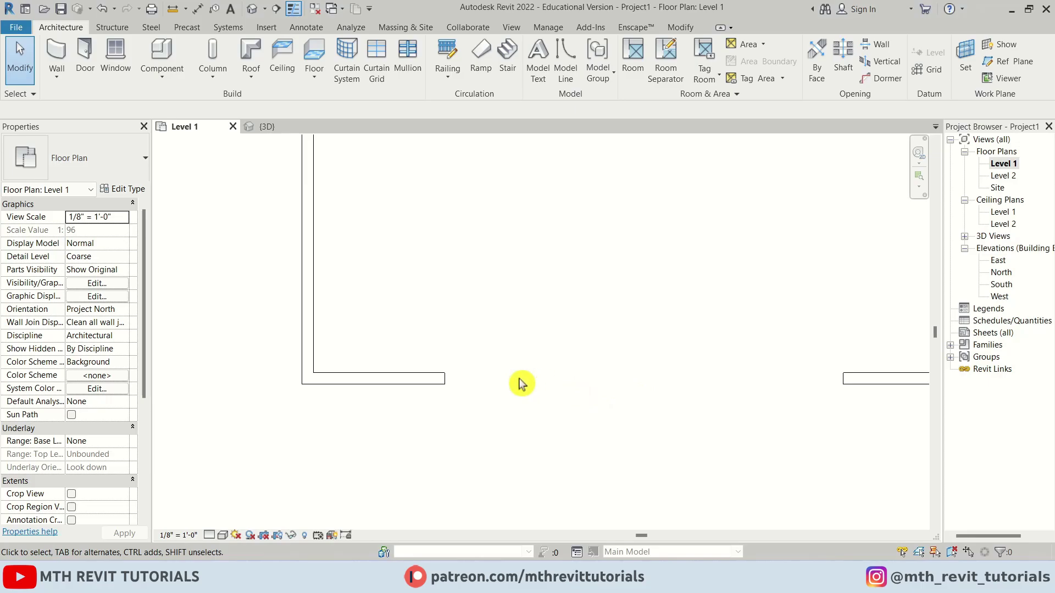
Start a wall like the bottom wall (CS), Generic - 6", located by Finish Face: Exterior
left_click(439, 381)
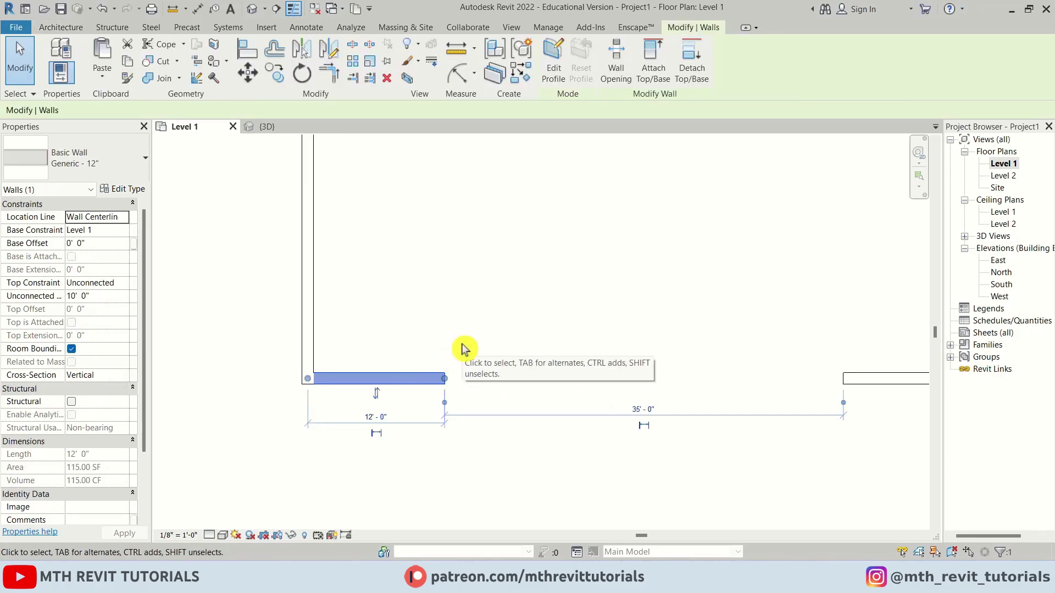
key("c")
key("s")
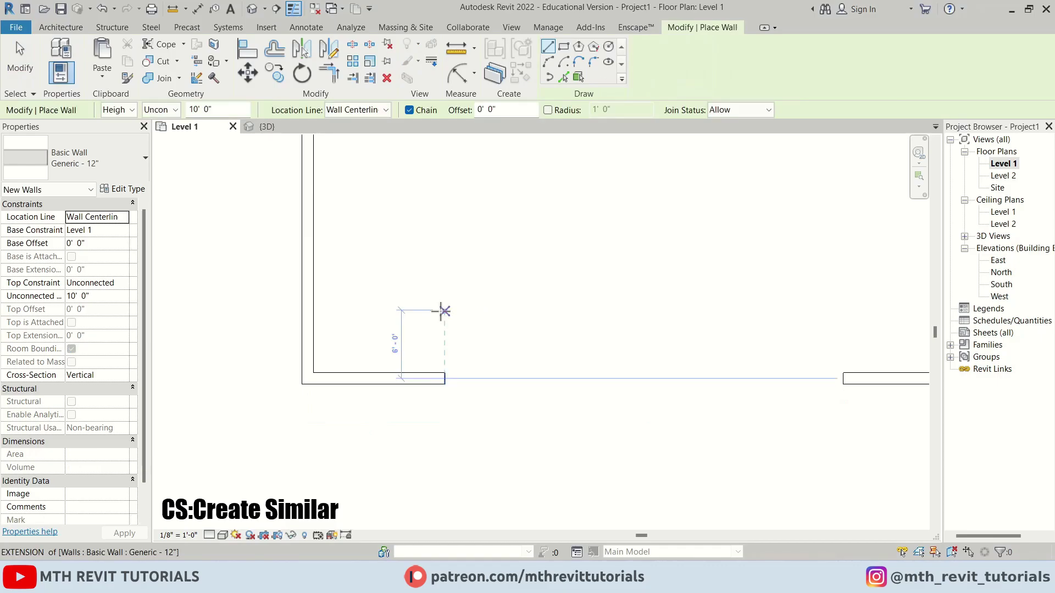
left_click(140, 160)
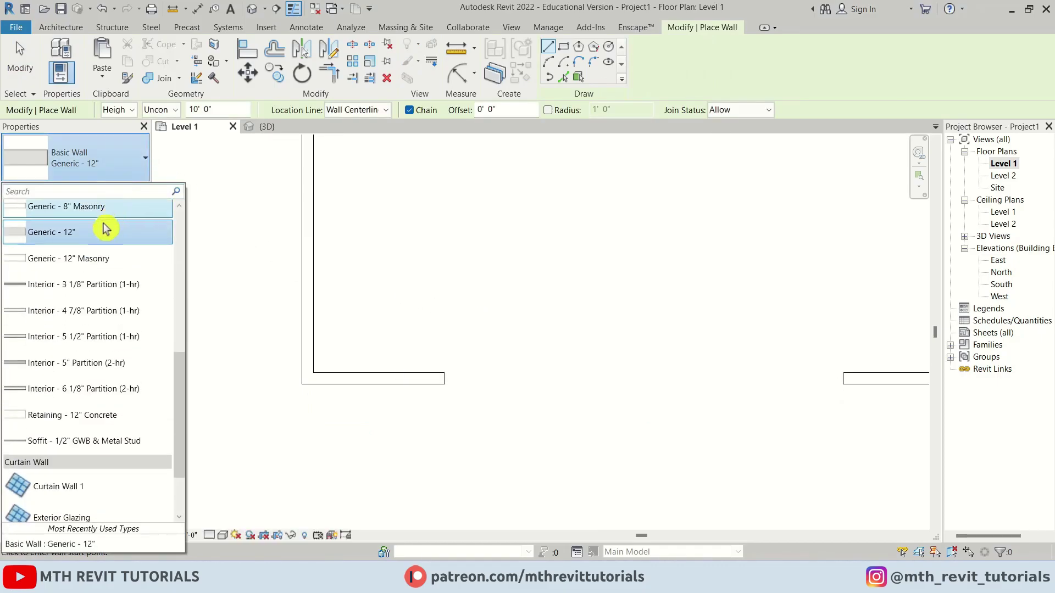
scroll(110, 253, "up", 2)
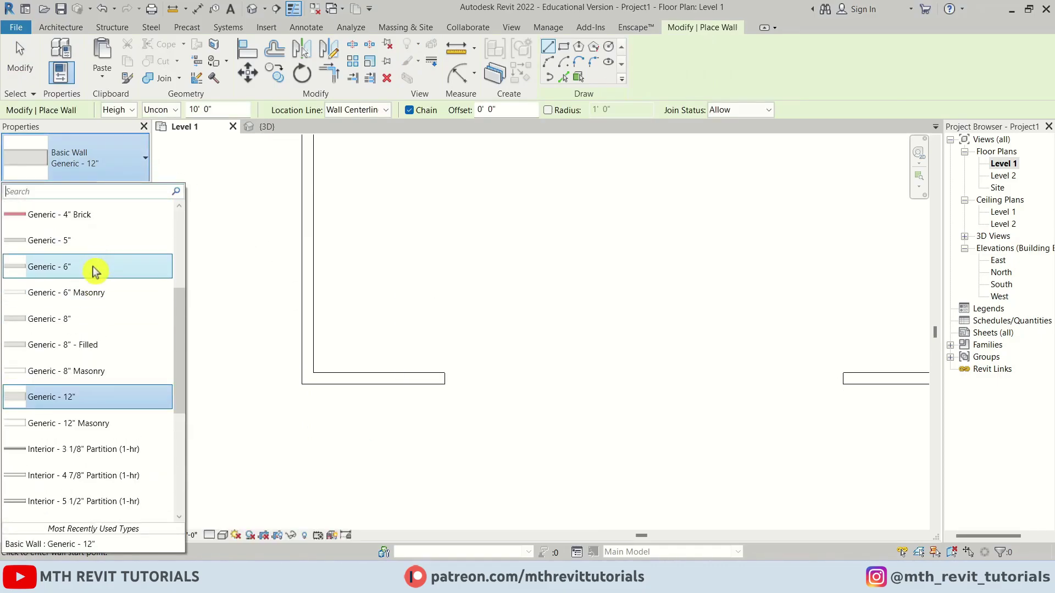
left_click(93, 268)
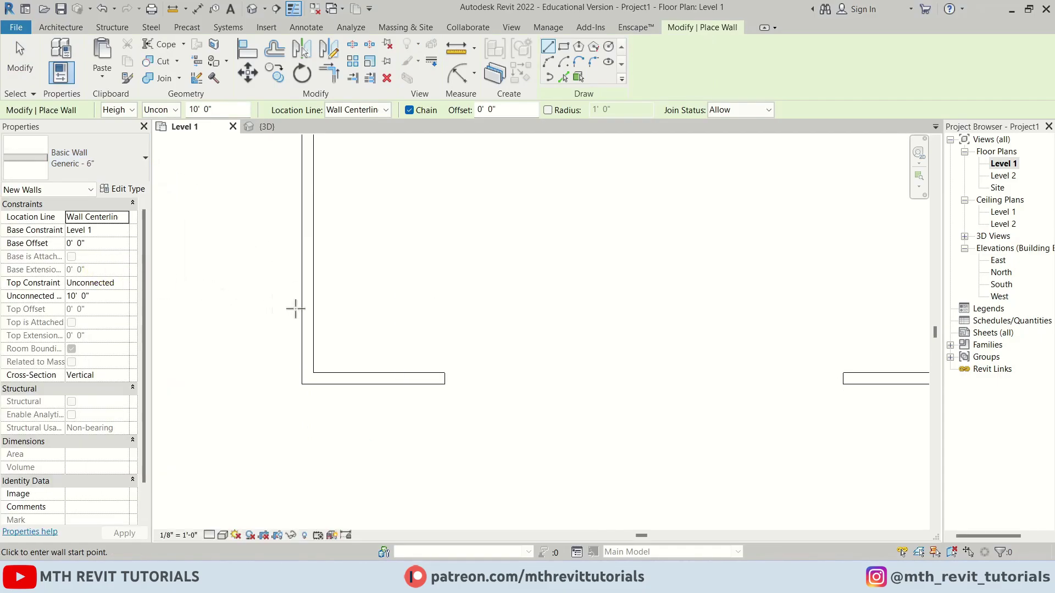
left_click(353, 112)
left_click(396, 156)
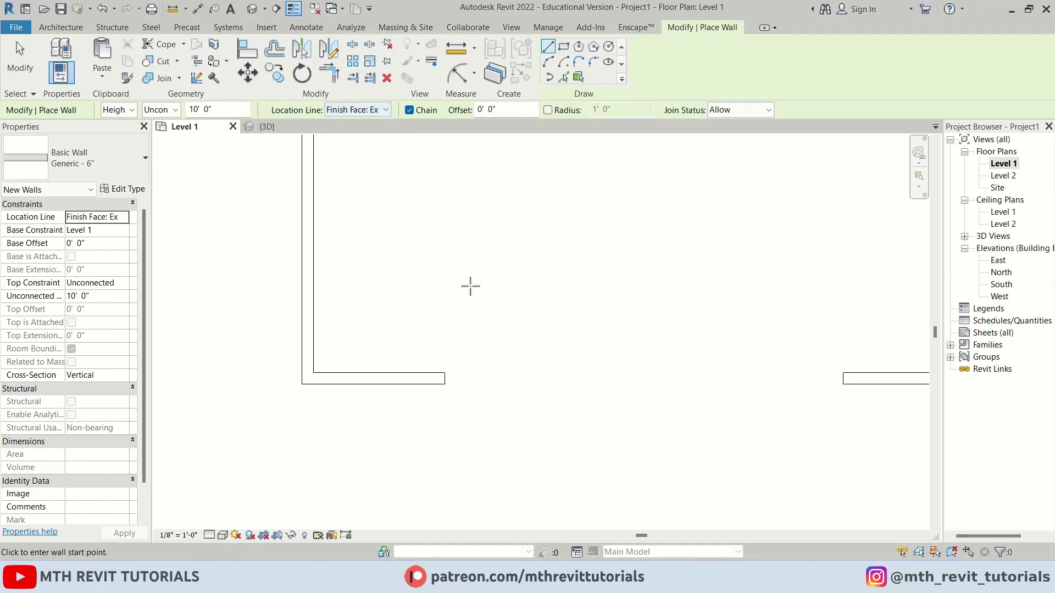
Draw a Generic - 6" wall across the gap in the bottom wall
left_click(445, 374)
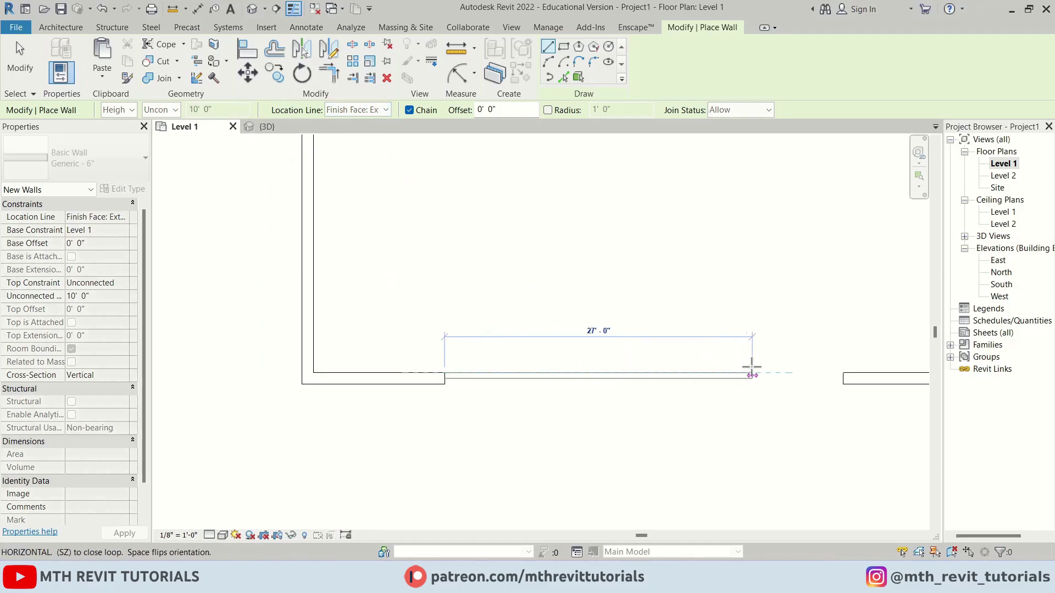
left_click(842, 373)
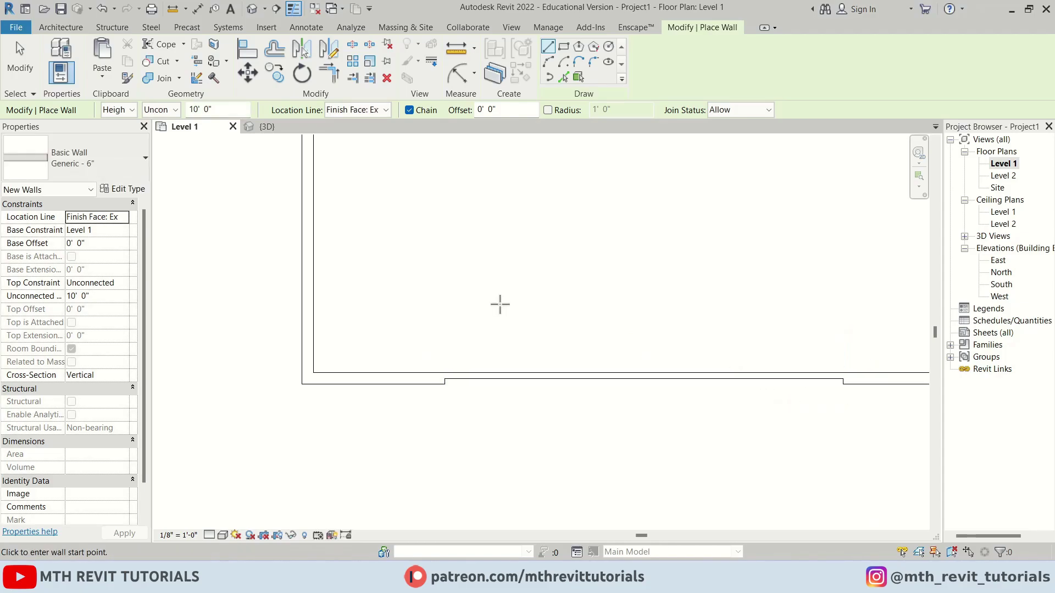
scroll(697, 316, "down", 2)
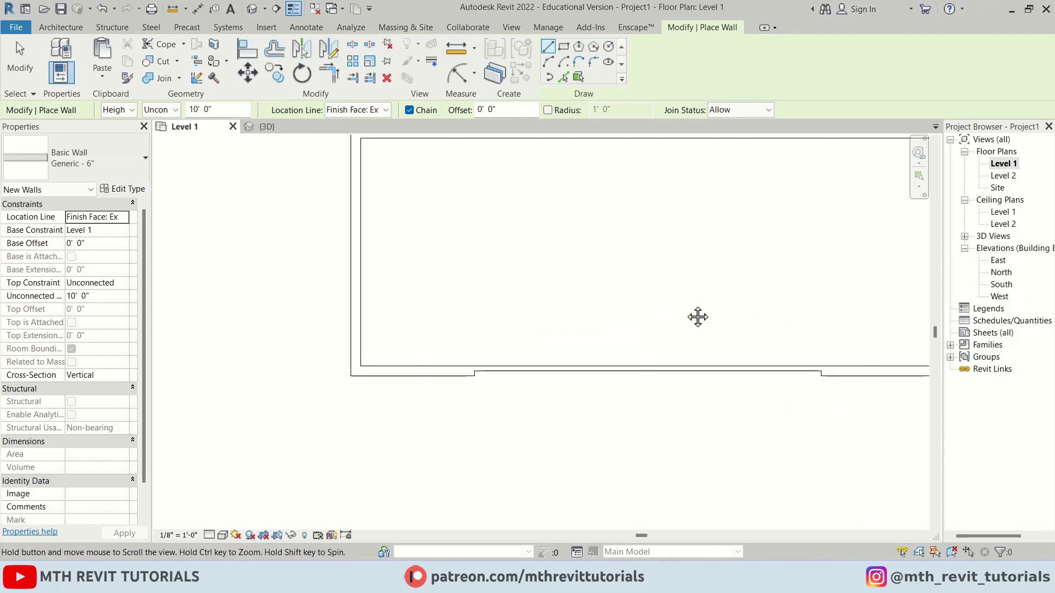
Draw a three-sided enclosure inside the front wall and set its width to 6'
left_click(610, 446)
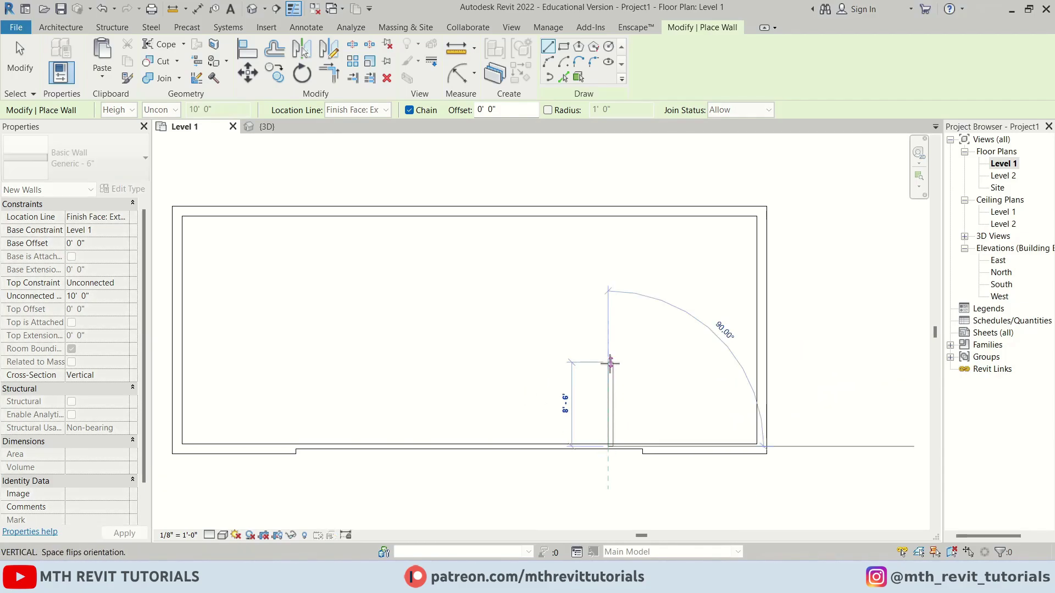
left_click(609, 358)
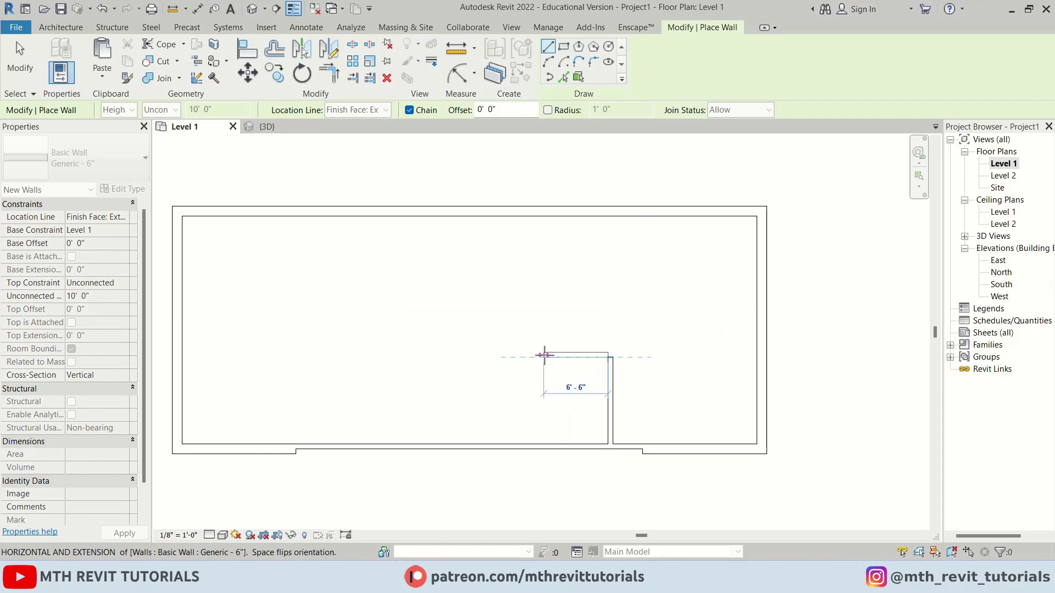
left_click(549, 357)
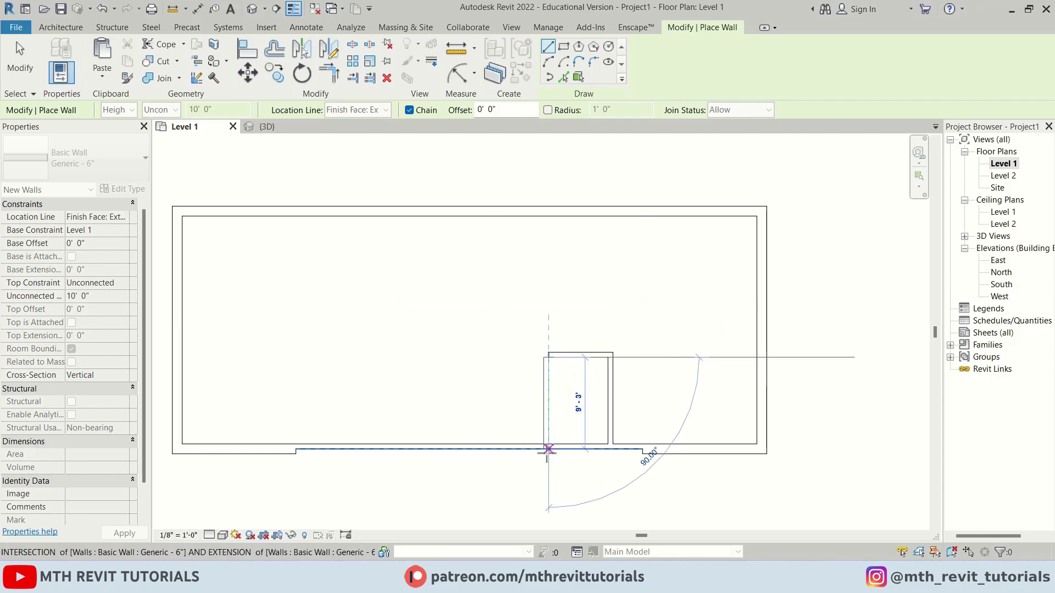
left_click(548, 446)
key("Escape")
key("Escape")
scroll(571, 448, "up", 3)
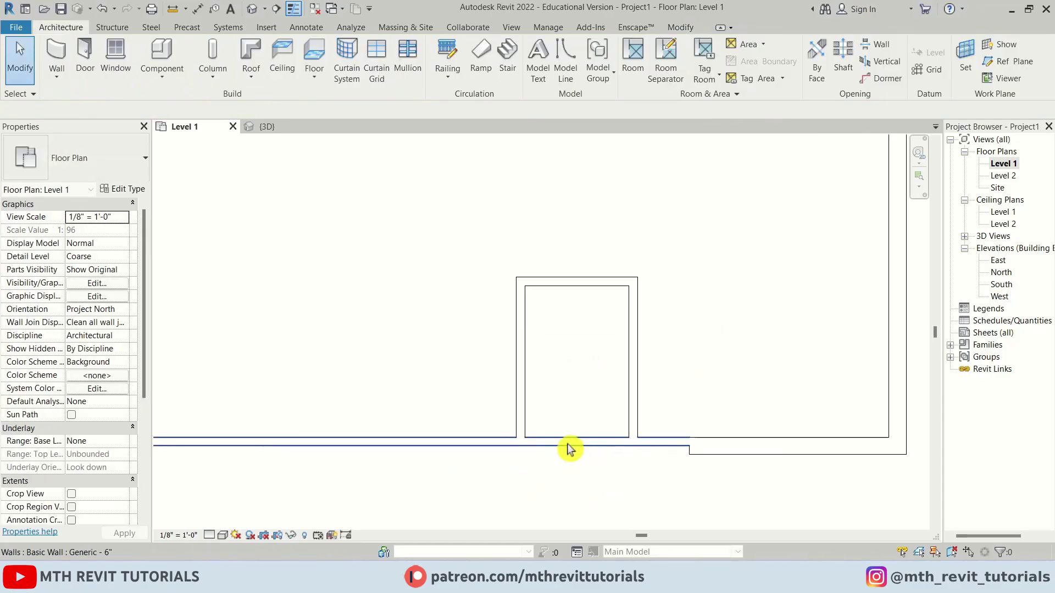
left_click(524, 389)
left_click(569, 220)
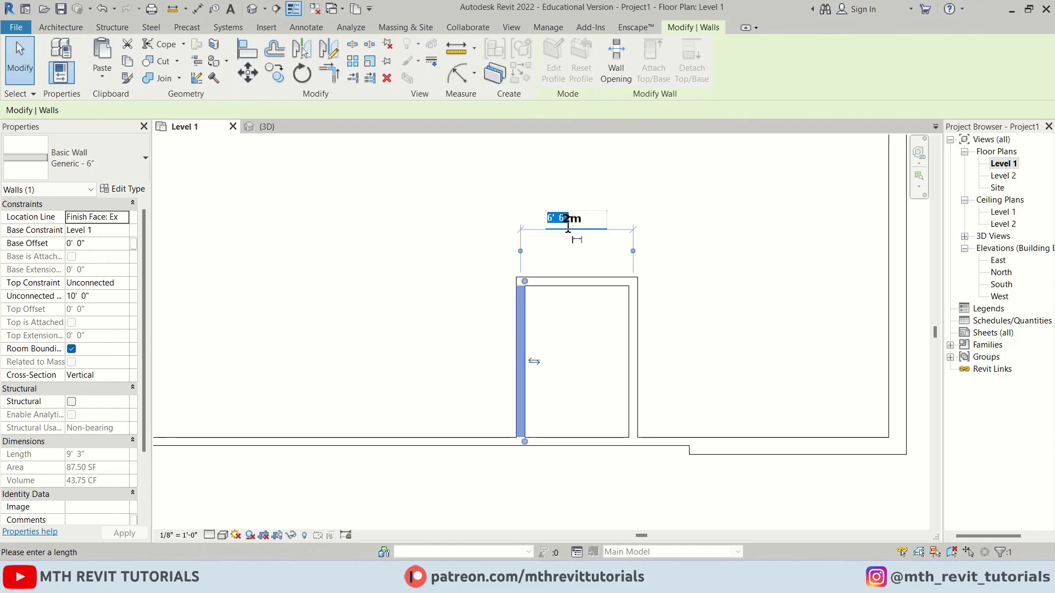
type("6")
key("Return")
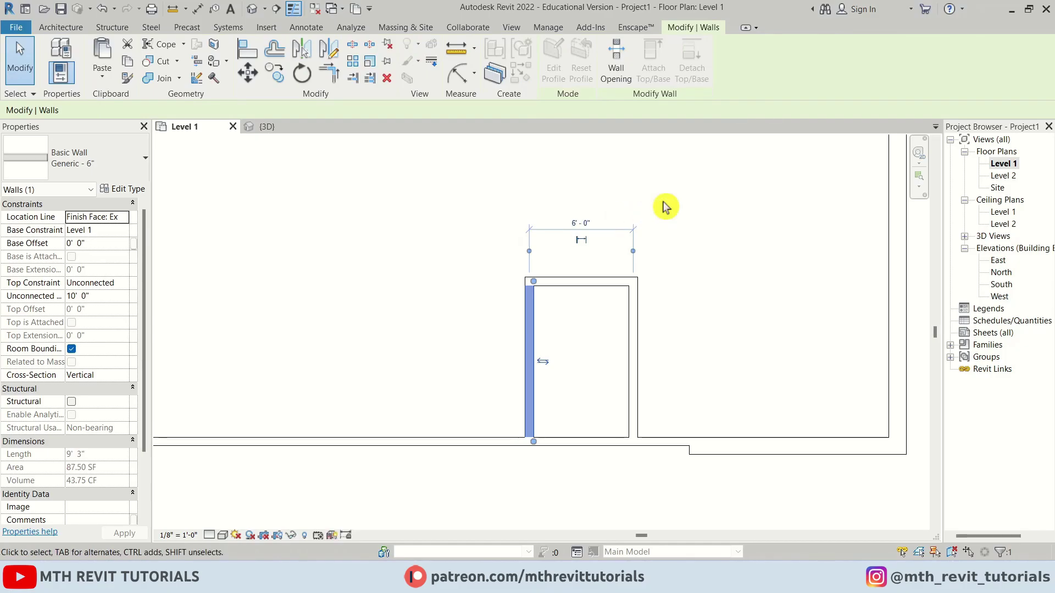
key("Escape")
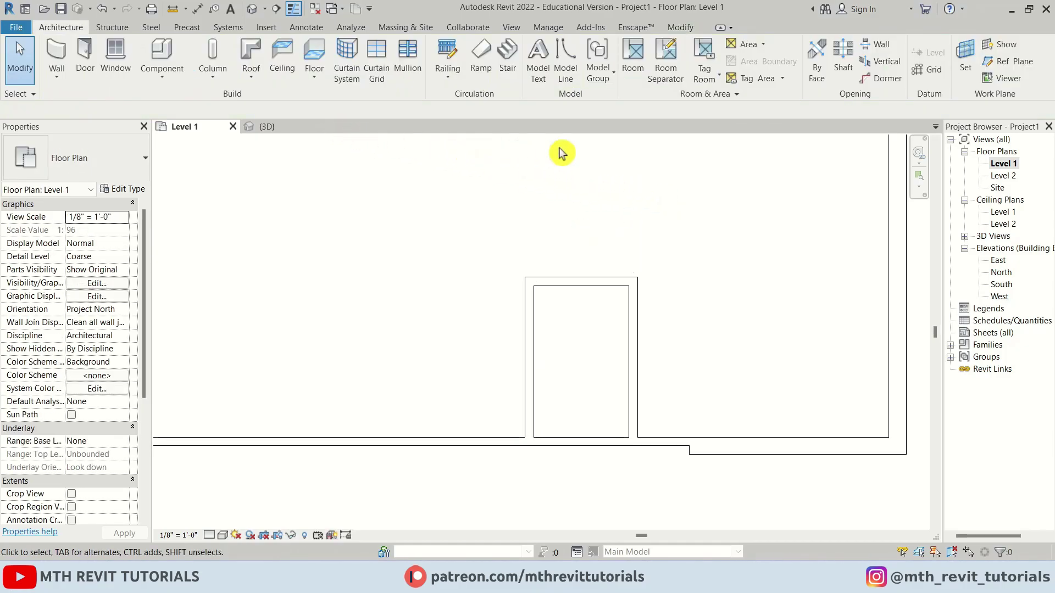
Cut a rectangular wall opening through the front wall at the enclosure
left_click(875, 45)
scroll(536, 434, "up", 3)
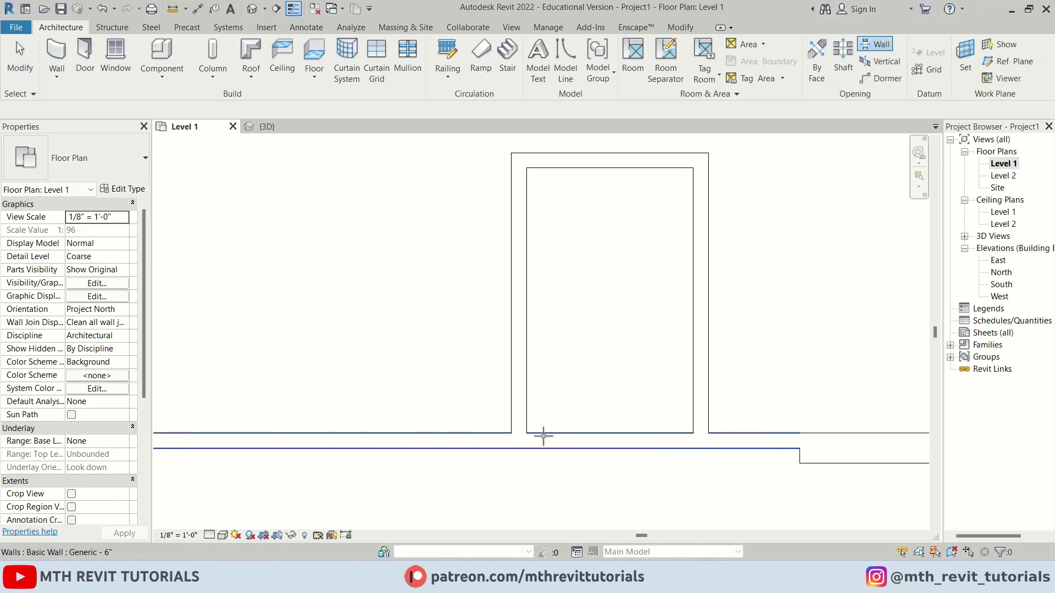
left_click(543, 434)
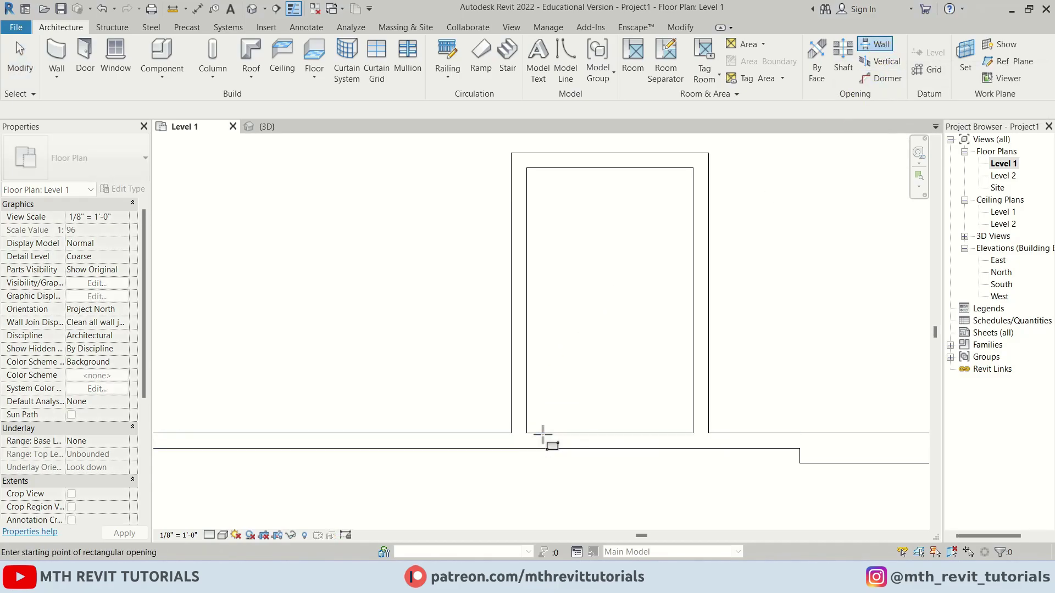
left_click(535, 436)
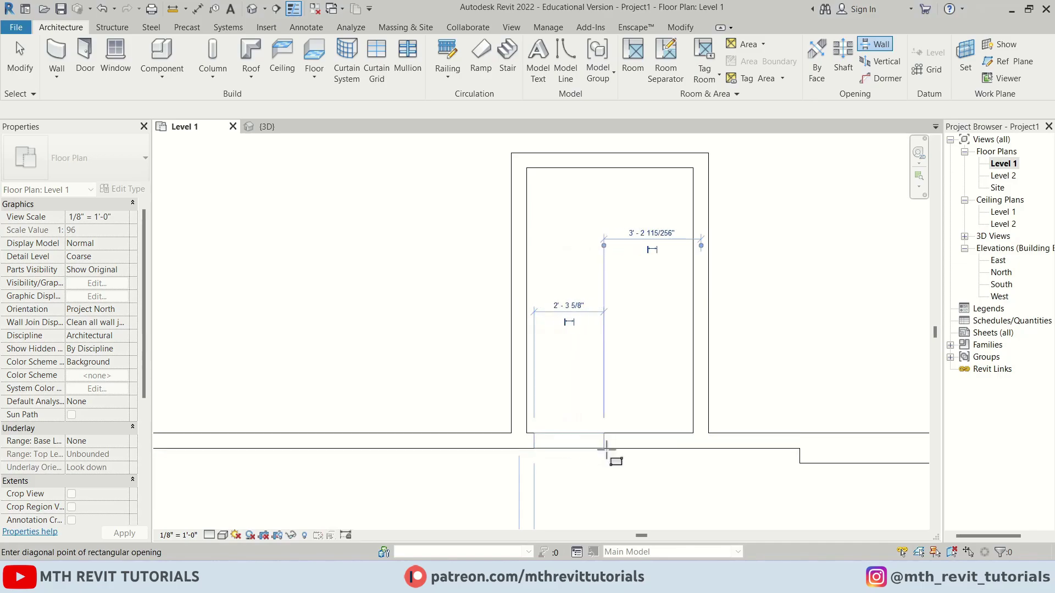
left_click(690, 460)
key("Escape")
Stretch the opening to the enclosure walls' faces, 5'-6" wide, and view it in 3D
left_click(691, 446)
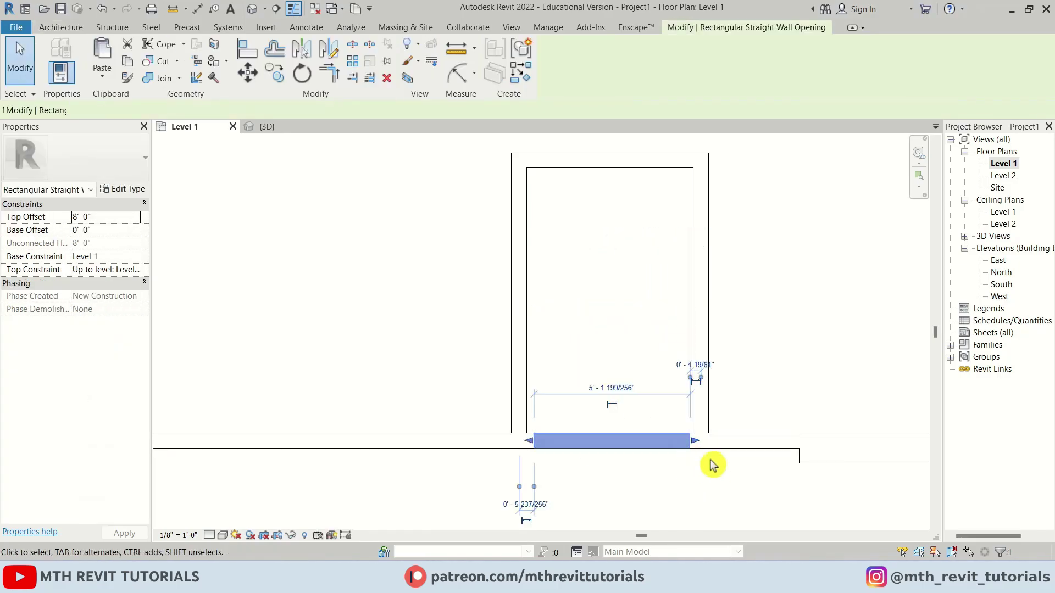
scroll(709, 462, "up", 2)
left_click_drag(679, 433, 681, 427)
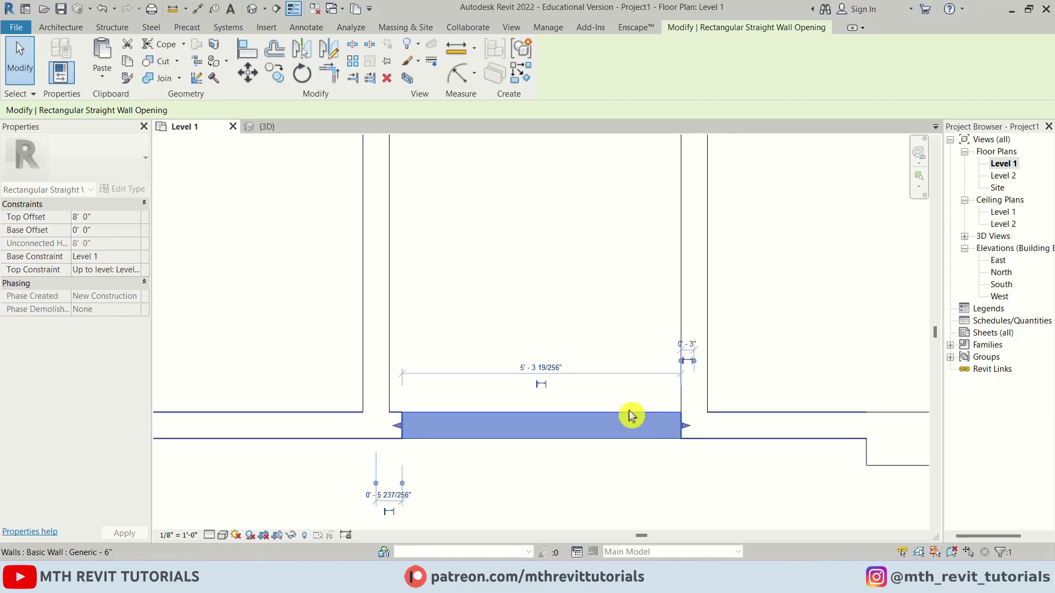
left_click_drag(396, 426, 389, 426)
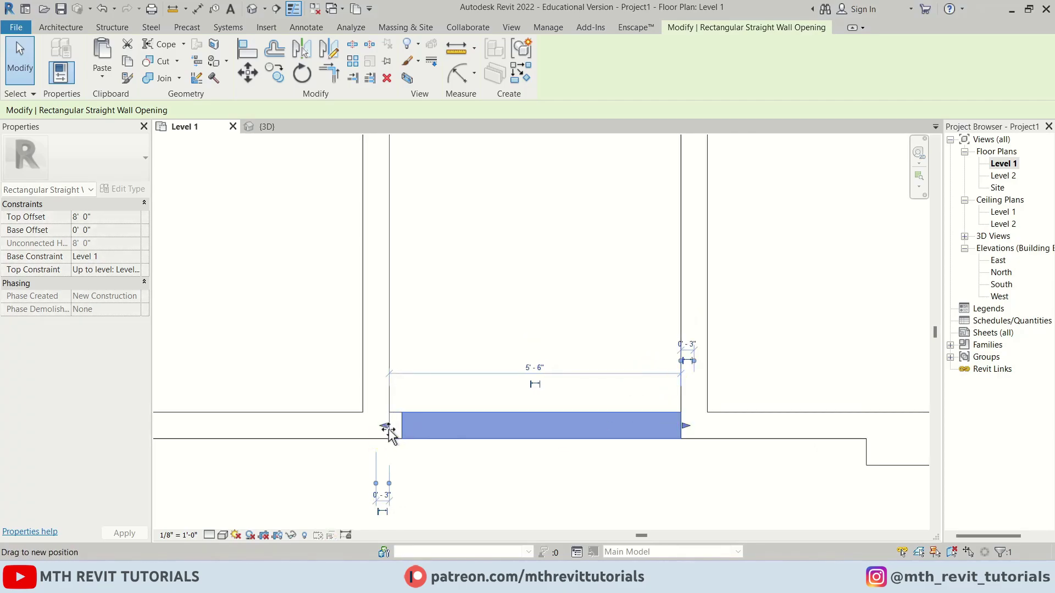
left_click(399, 207)
left_click(280, 128)
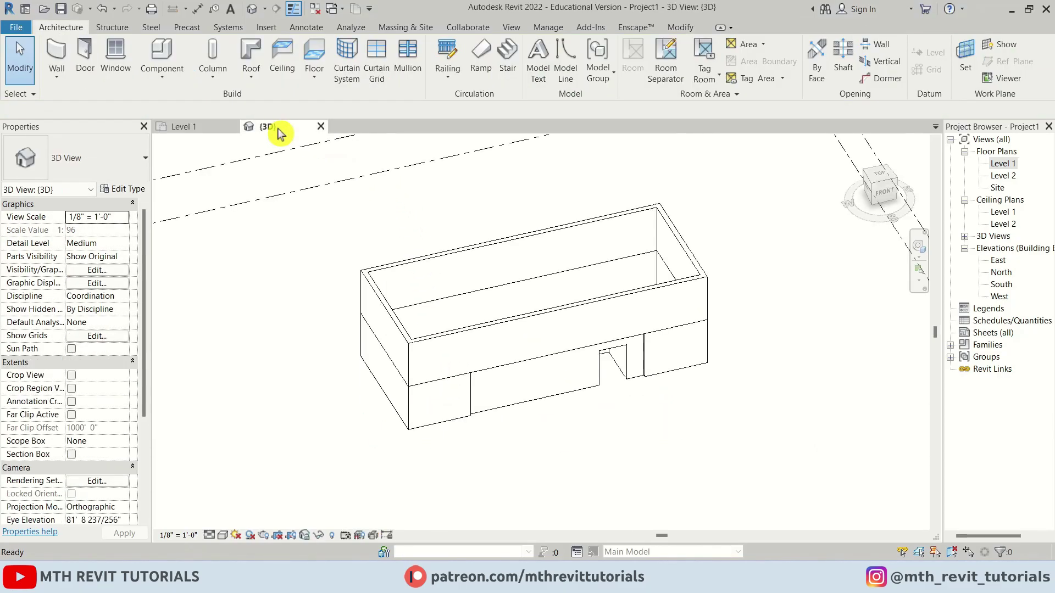
Shade and orbit the 3D building around the doorway, then bring up the Massing & Site tools
scroll(603, 390, "up", 2)
middle_click_drag(624, 412, 683, 471, "shift")
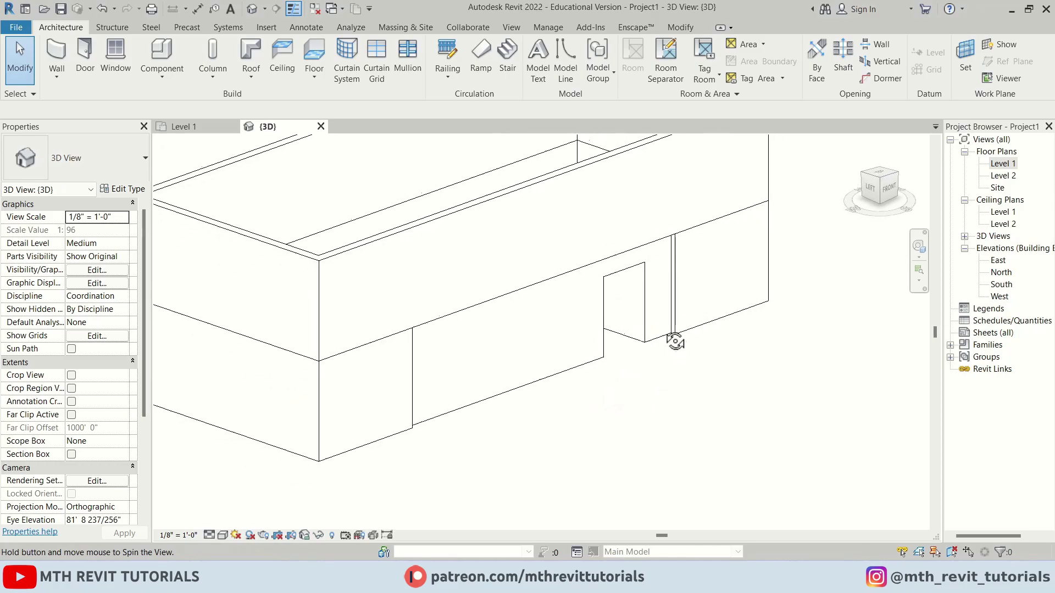
key("s")
key("d")
mouse_move(653, 390)
middle_mouse_down("shift")
mouse_move(725, 430)
mouse_move(687, 370)
mouse_move(678, 374)
mouse_move(758, 404)
mouse_move(737, 452)
middle_mouse_up("shift")
scroll(660, 361, "down", 2)
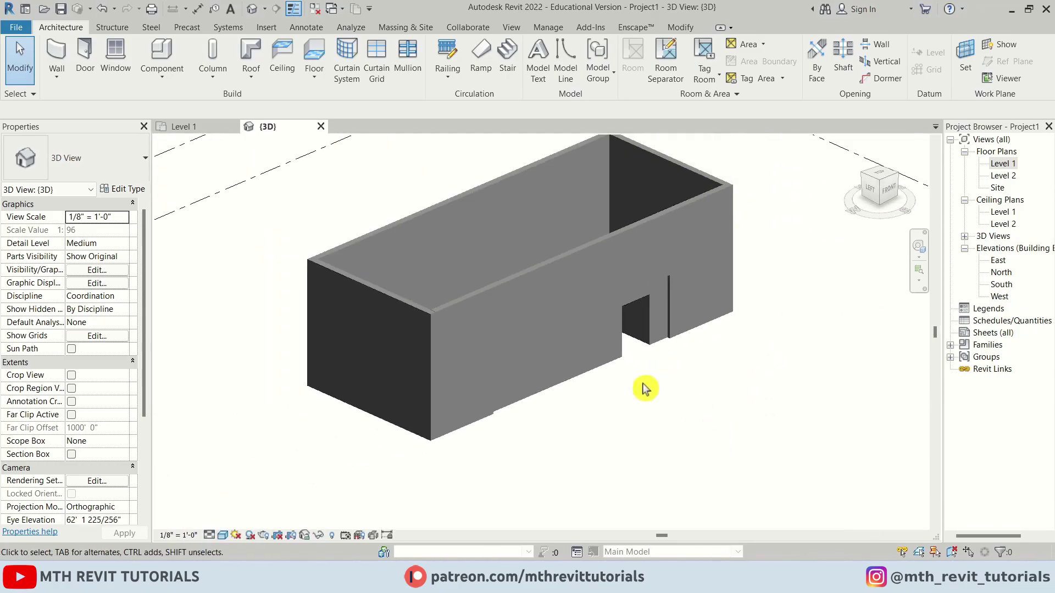
scroll(572, 307, "up", 1)
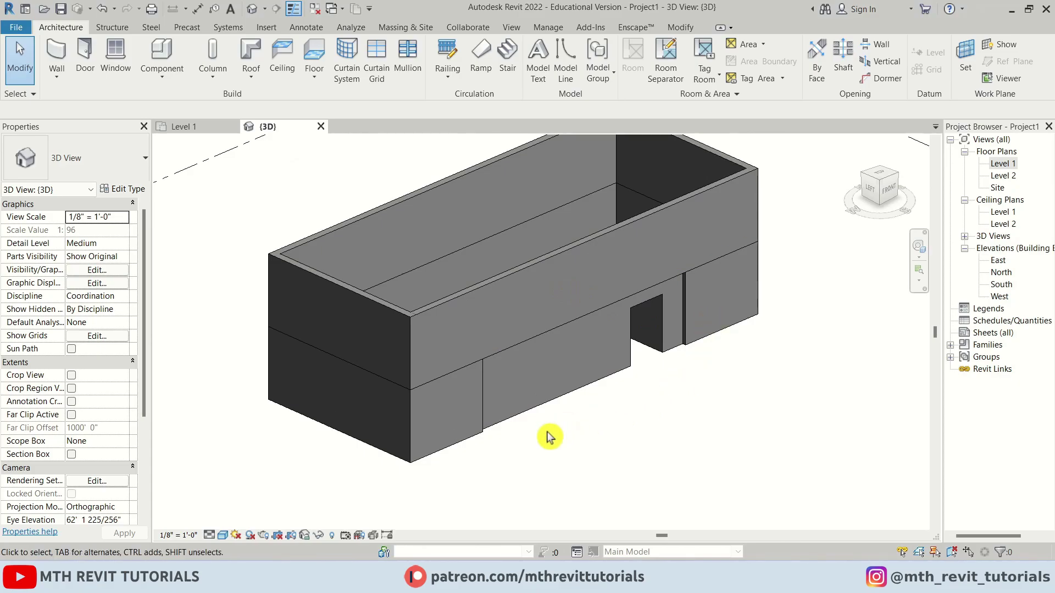
scroll(648, 360, "up", 2)
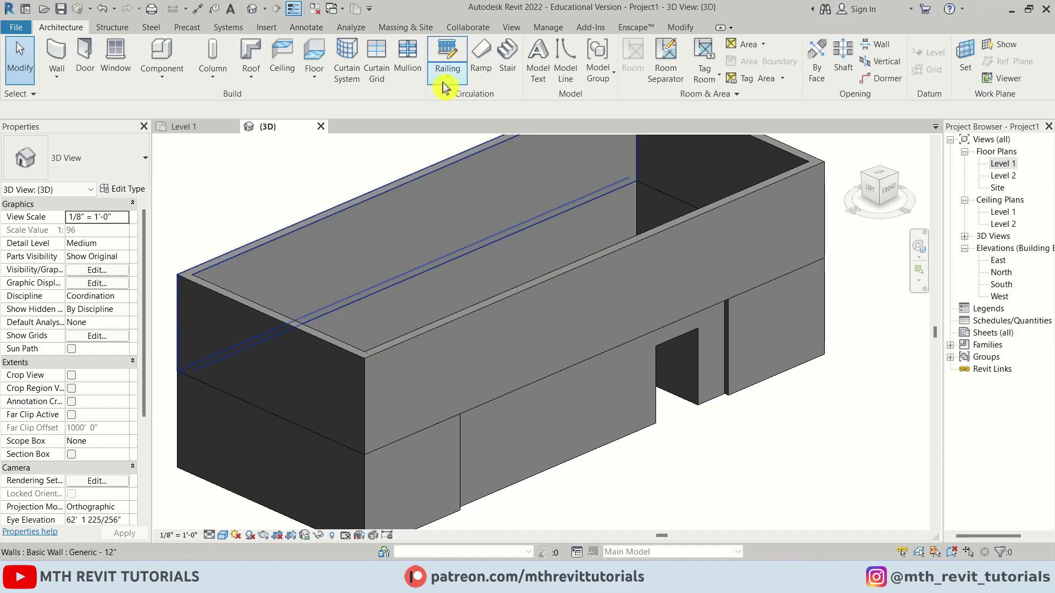
left_click(407, 29)
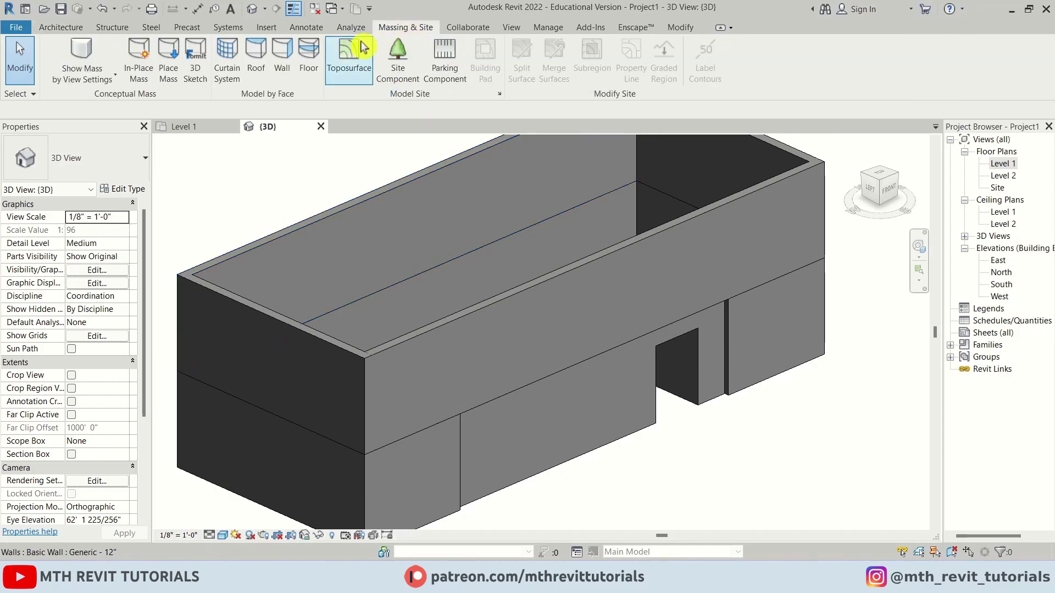
Show mass forms, create the in-place mass 'Mass 1', and go to the Level 1 plan
left_click(91, 55)
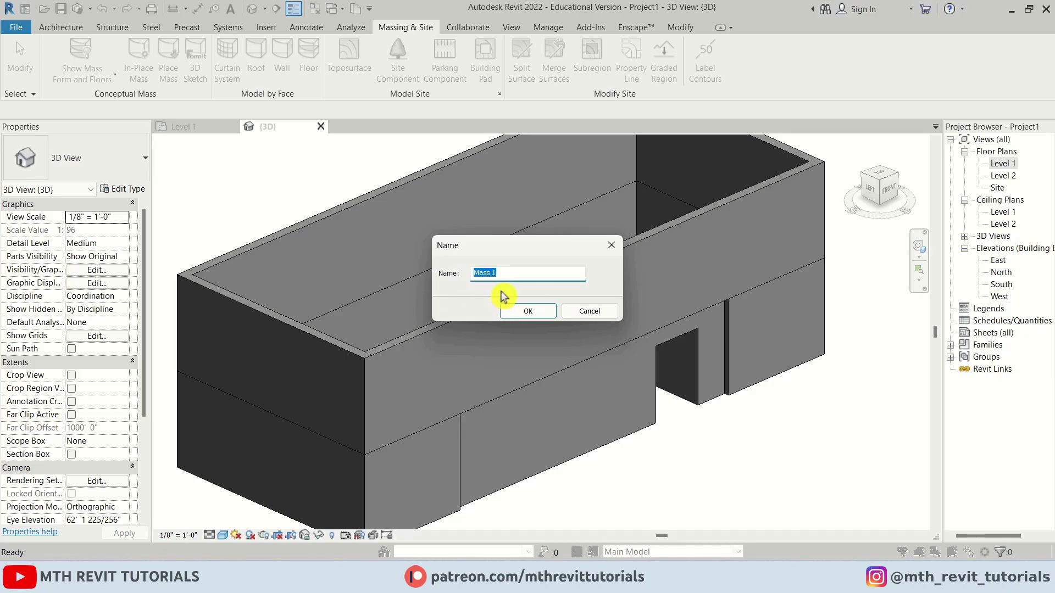
left_click(526, 314)
middle_click_drag(527, 318, 487, 381, "shift")
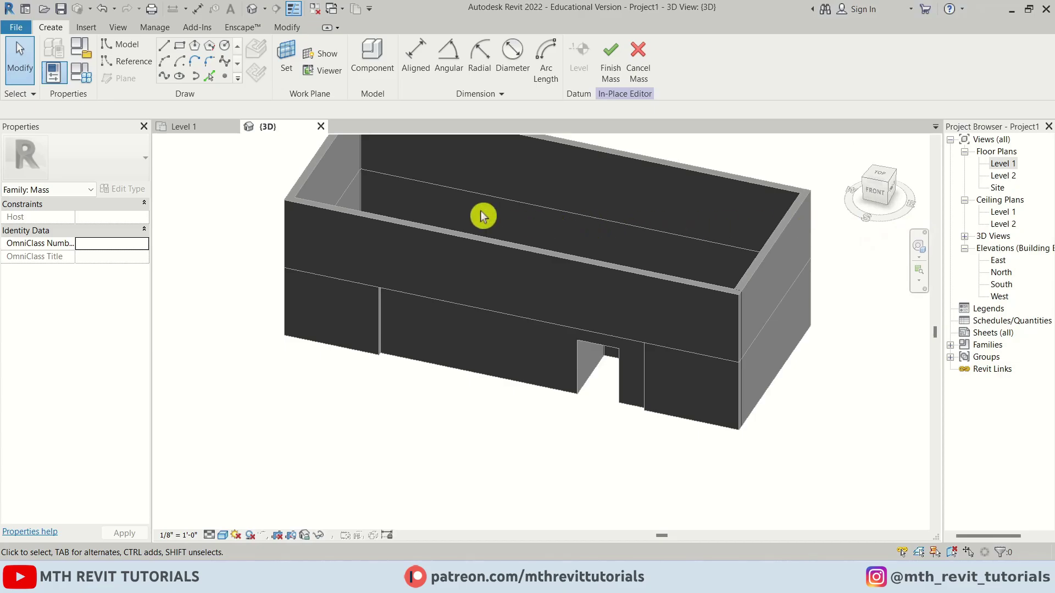
left_click(185, 127)
scroll(549, 339, "down", 3)
mouse_move(549, 339)
middle_mouse_down()
mouse_move(539, 357)
mouse_move(549, 357)
middle_mouse_up()
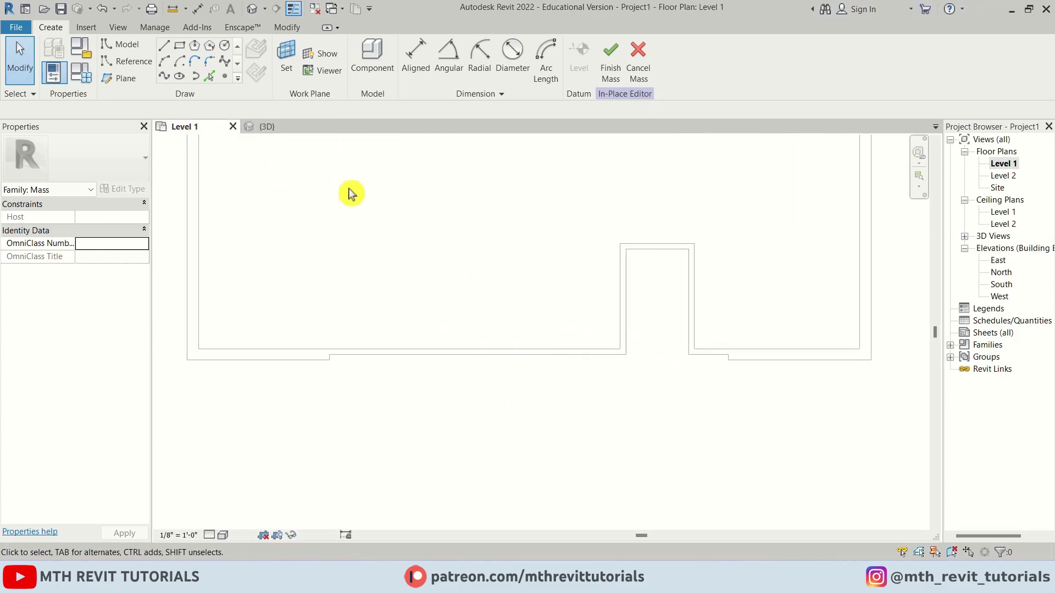
Draw a vertical reference plane downward from the front wall's corner
left_click(125, 78)
left_click(329, 356)
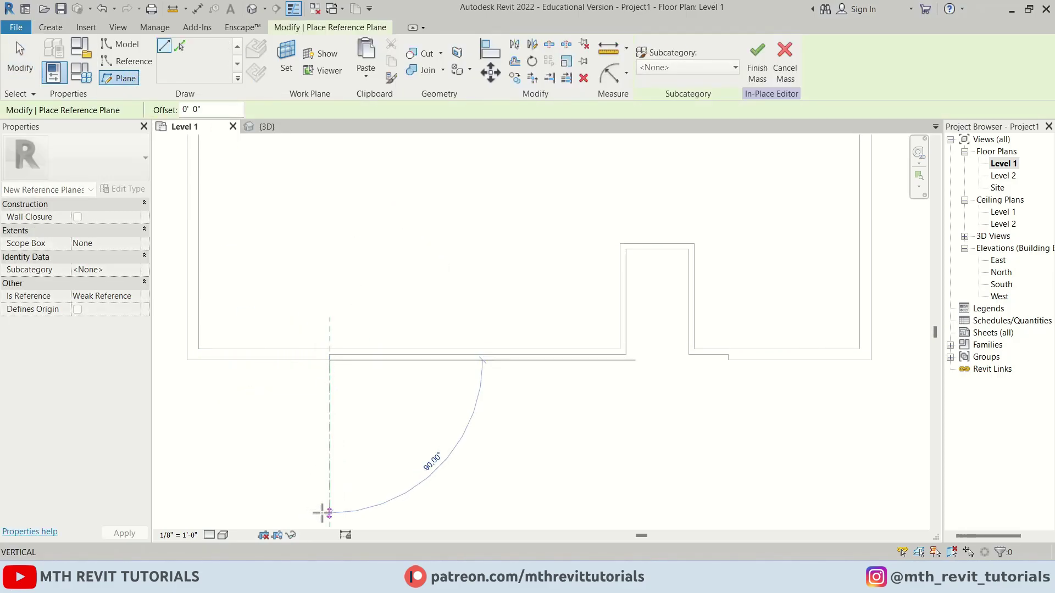
left_click(329, 511)
key("Escape")
key("Escape")
middle_click_drag(313, 421, 339, 372)
left_click(355, 379)
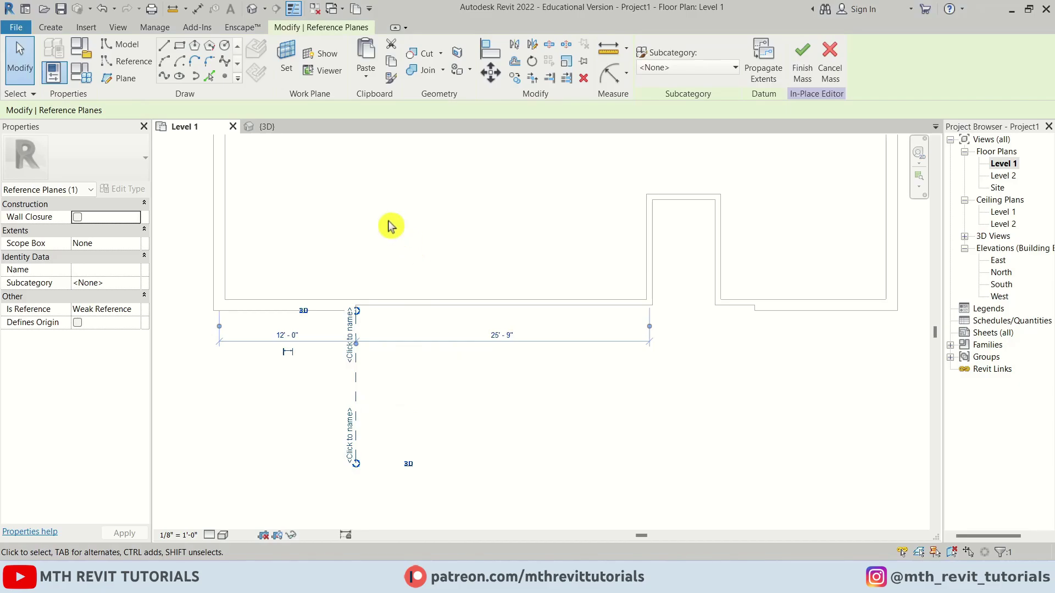
Copy the reference plane multiple times at 4', 8', 8' and 12' spacings
left_click(515, 79)
left_click(356, 305)
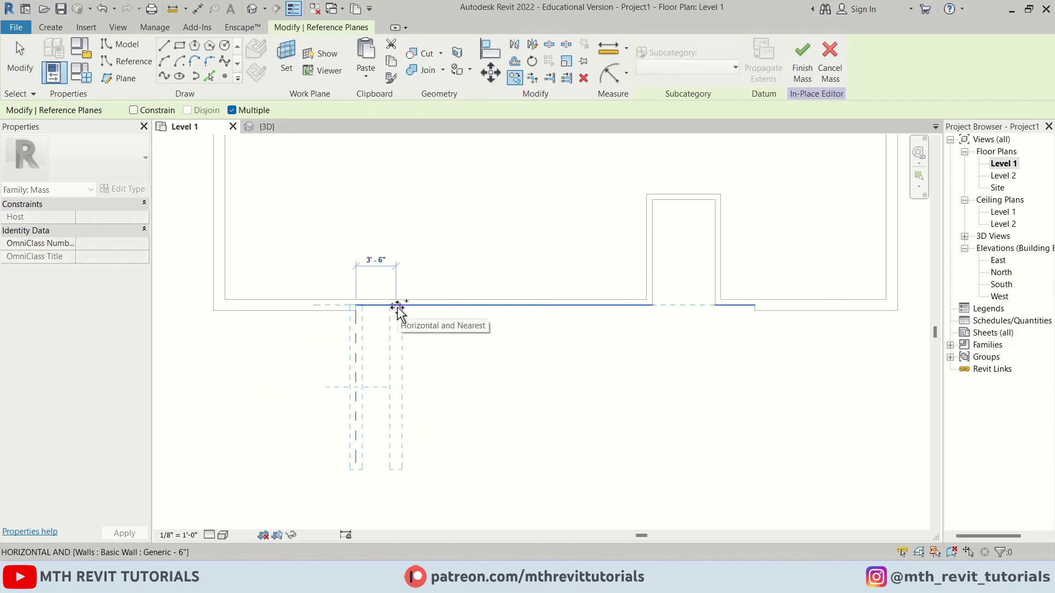
type("4")
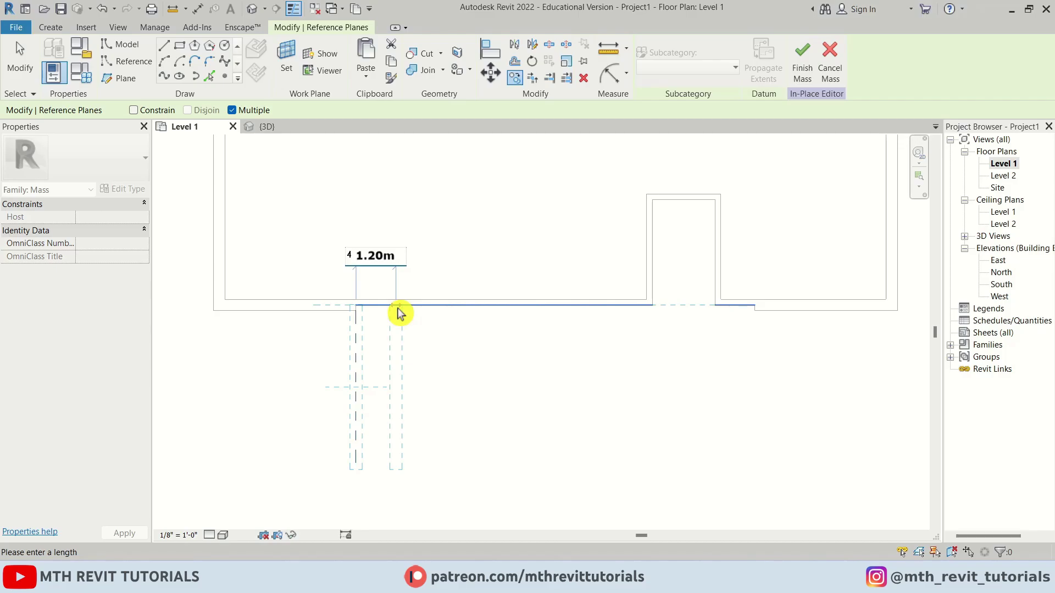
key("Return")
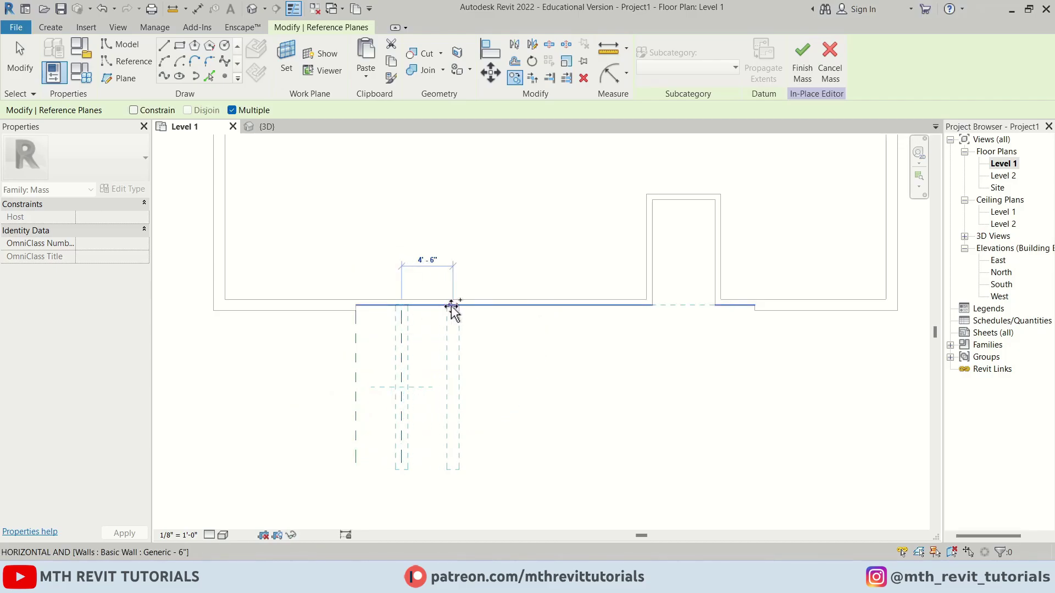
left_click(448, 306)
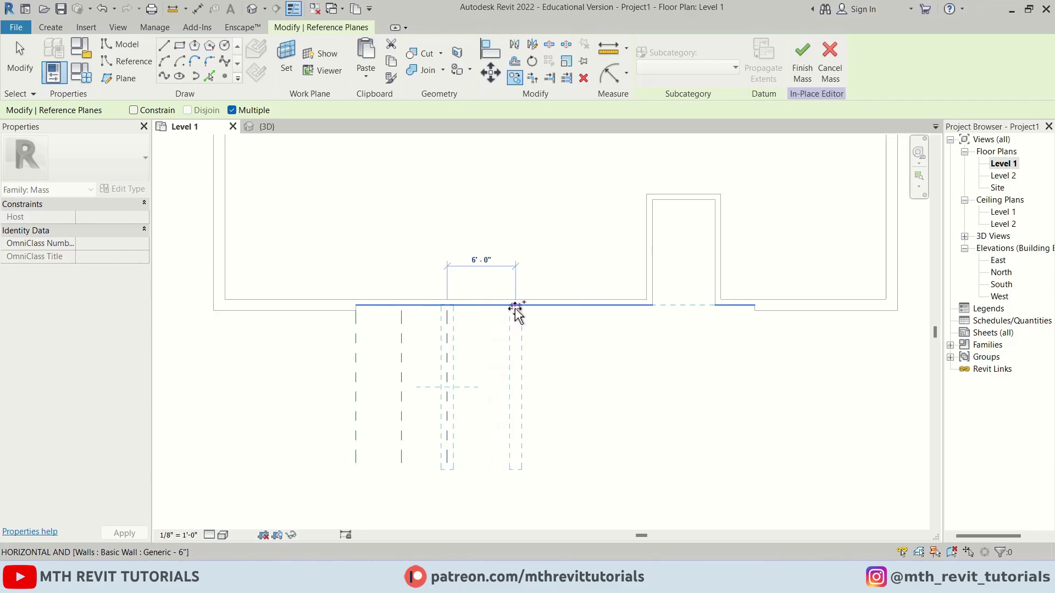
type("8")
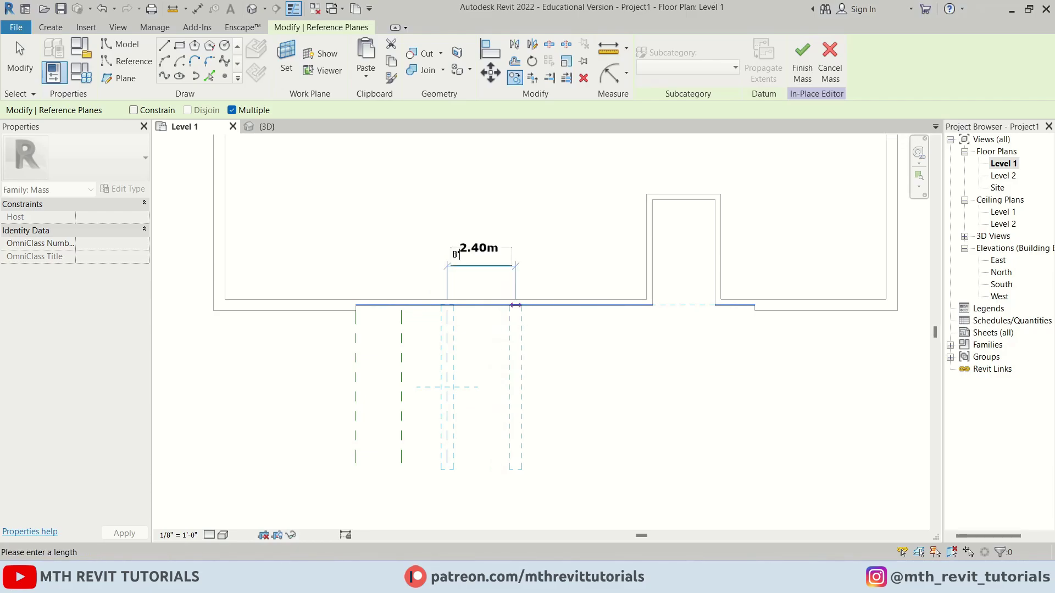
key("Return")
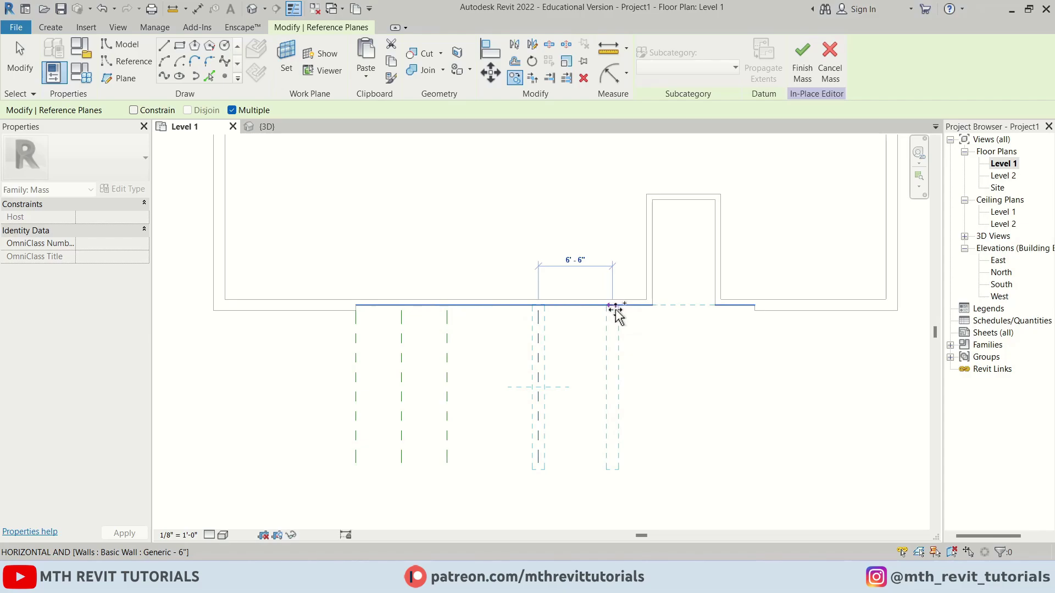
type("8")
key("Return")
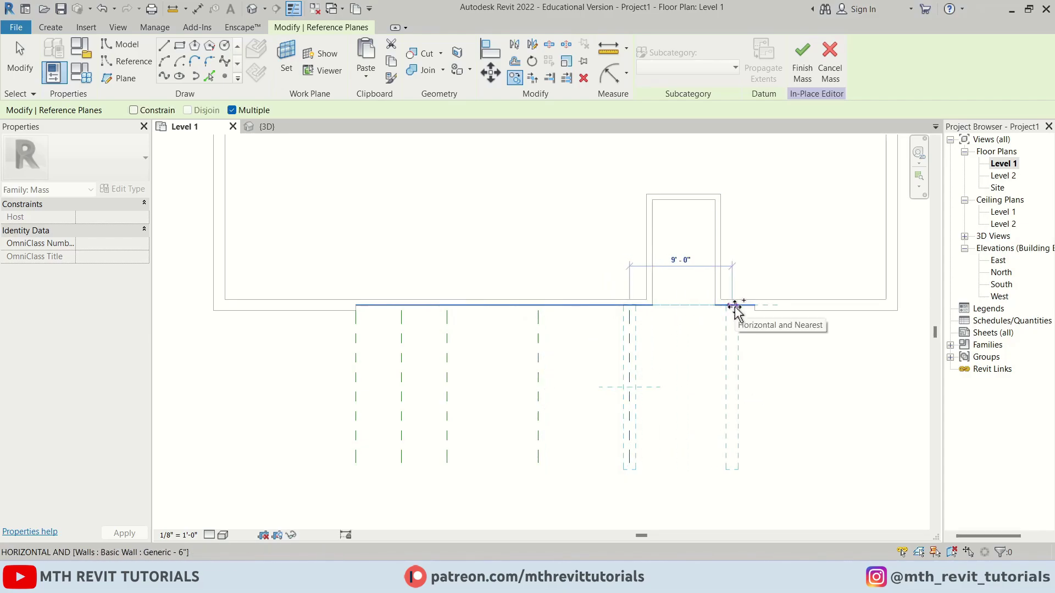
type("12")
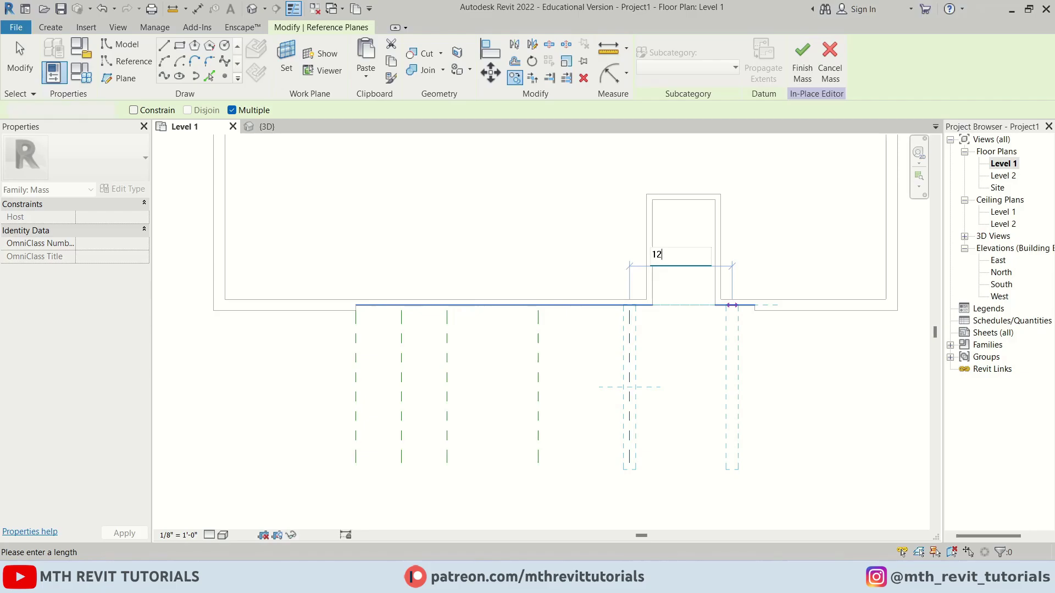
key("Return")
key("Escape")
left_click(628, 351)
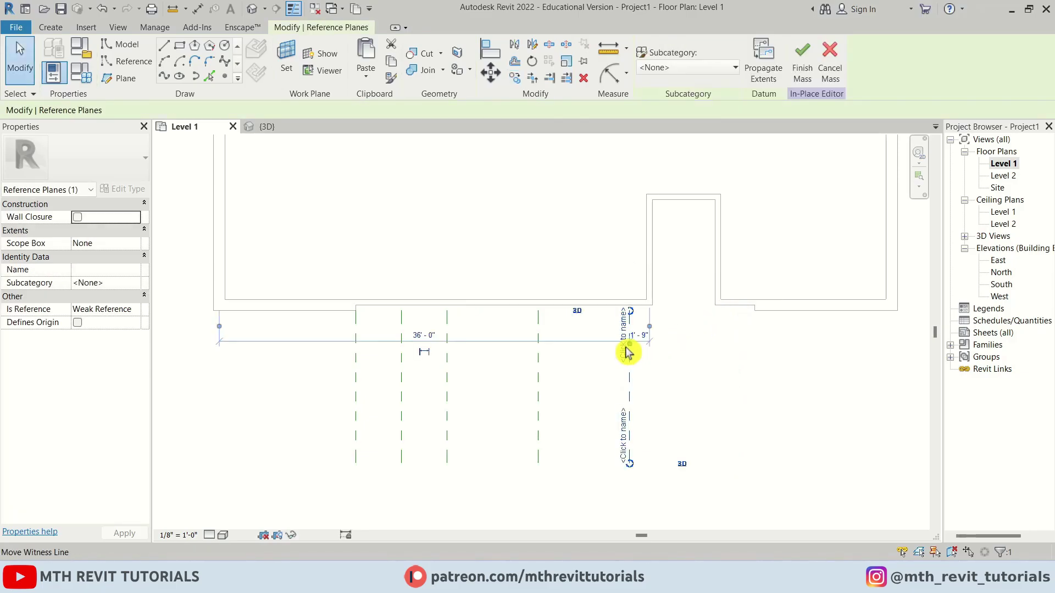
Copy the last reference plane to the front wall's right end with CO
key("c")
key("o")
left_click(638, 330)
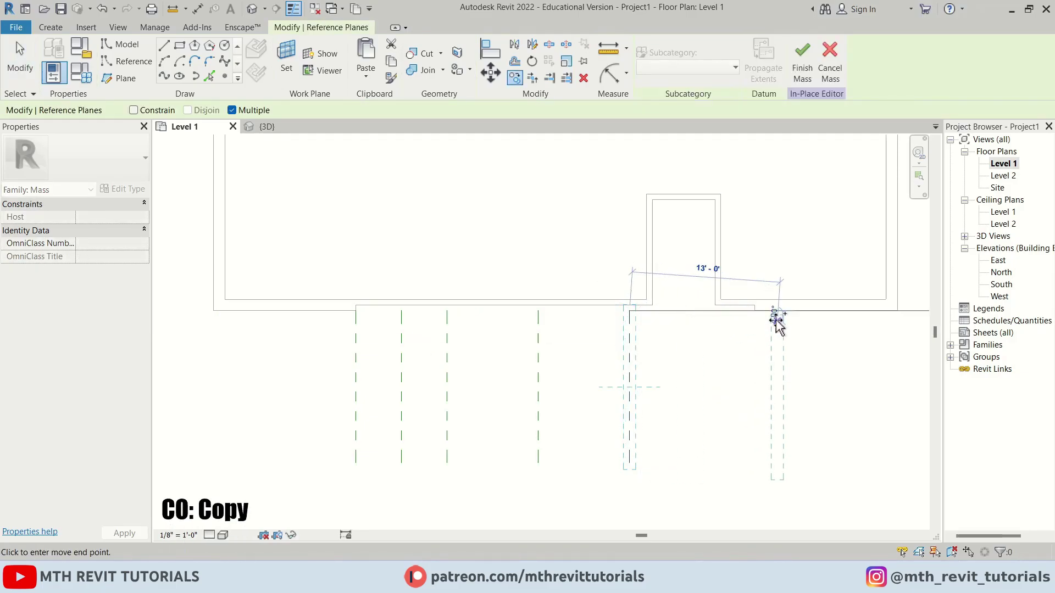
scroll(776, 324, "up", 2)
left_click(745, 307)
key("Escape")
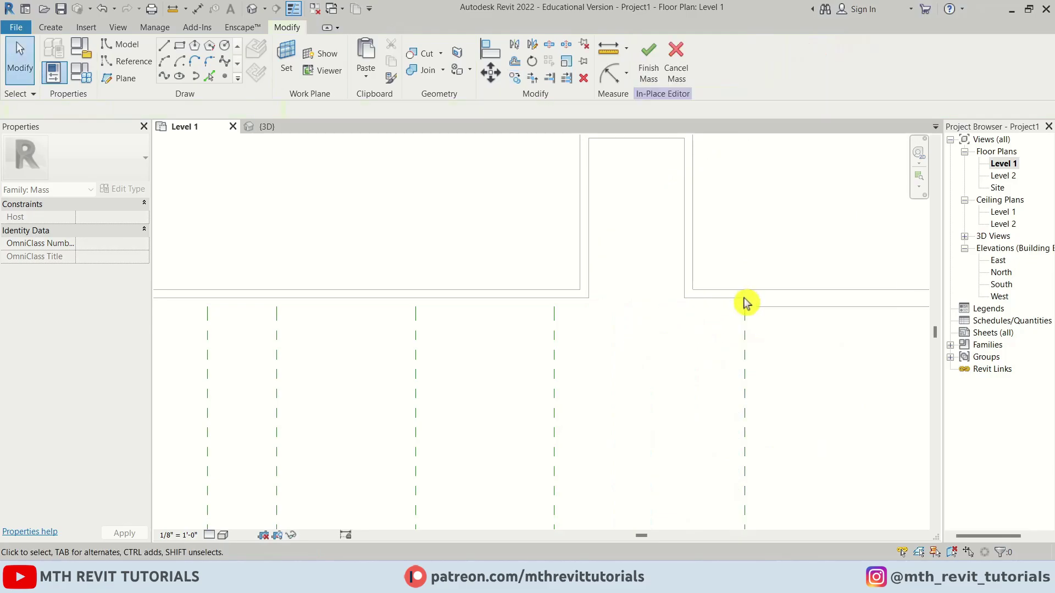
scroll(700, 370, "down", 3)
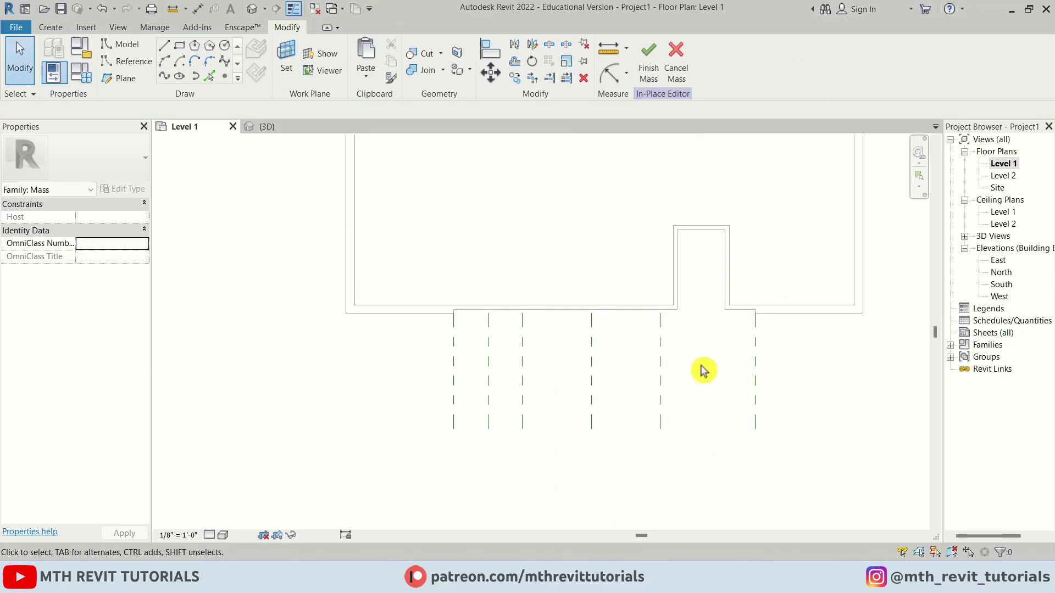
scroll(577, 385, "up", 1)
scroll(437, 353, "up", 1)
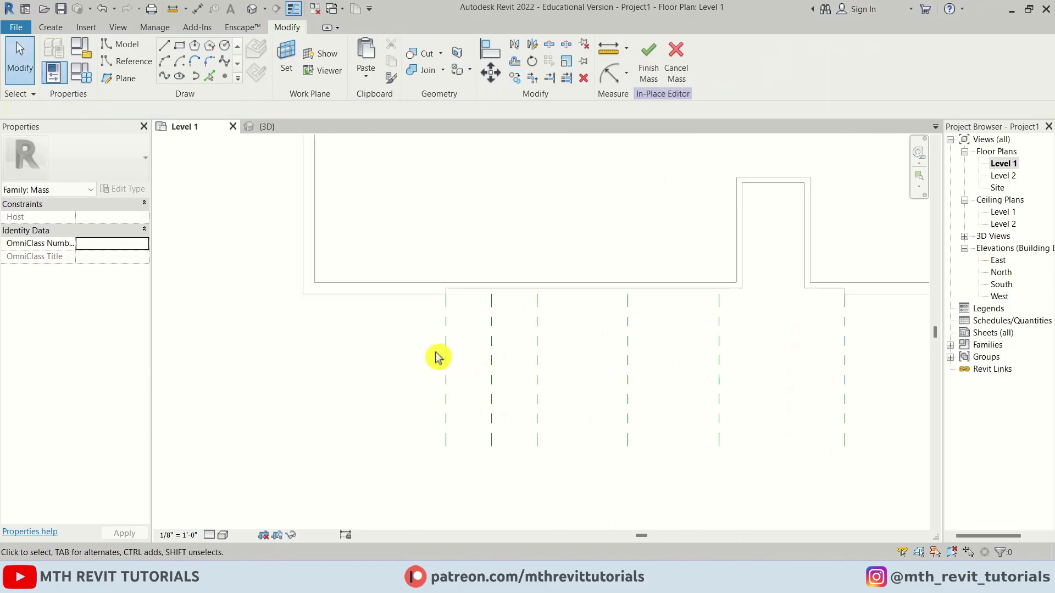
scroll(450, 360, "up", 1)
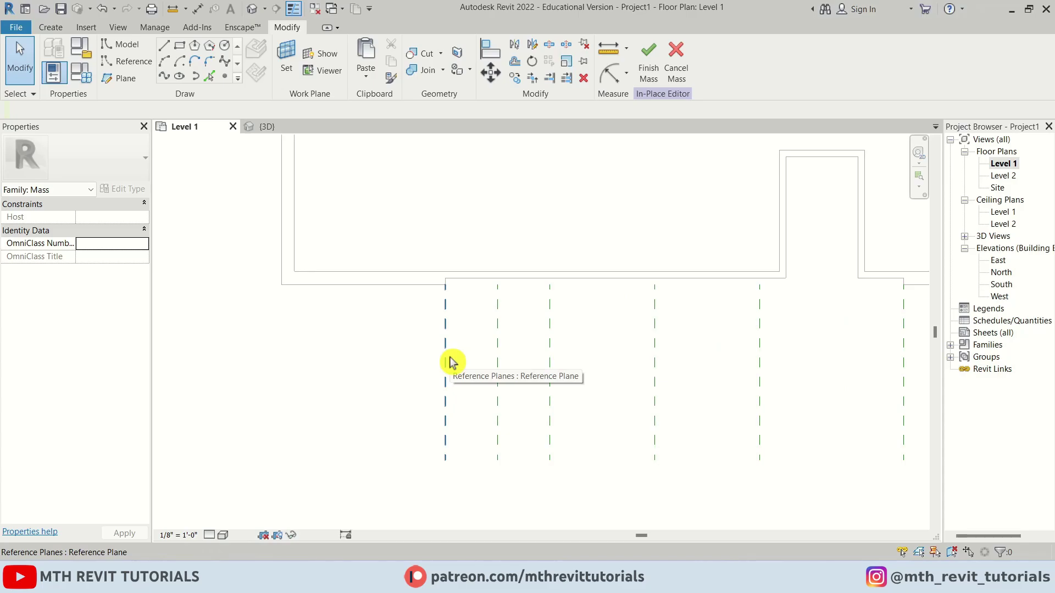
Name the leftmost reference plane 1
left_click(449, 361)
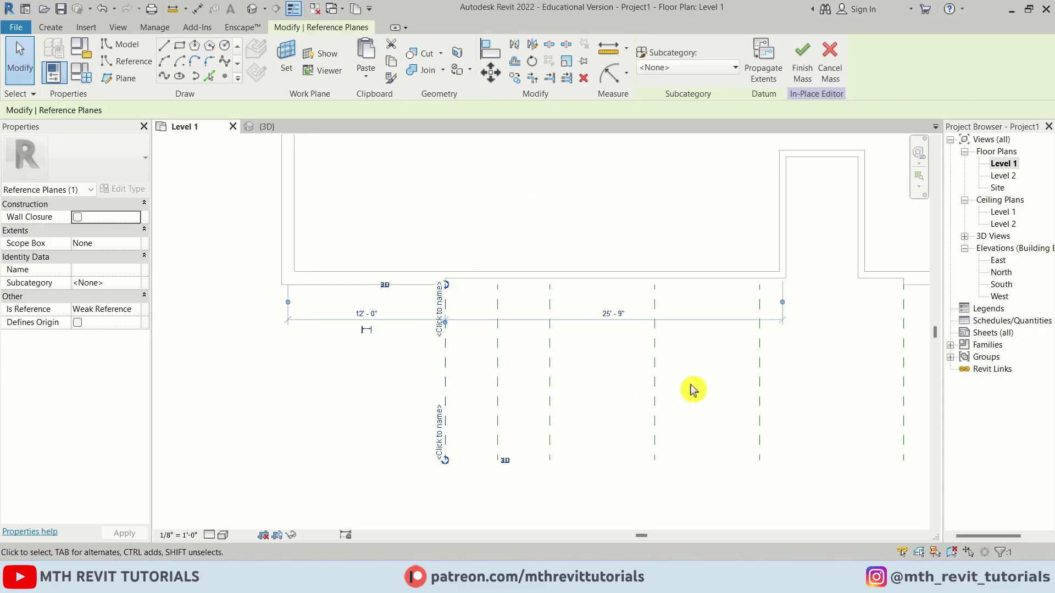
left_click(446, 356)
left_click(442, 323)
left_click(440, 319)
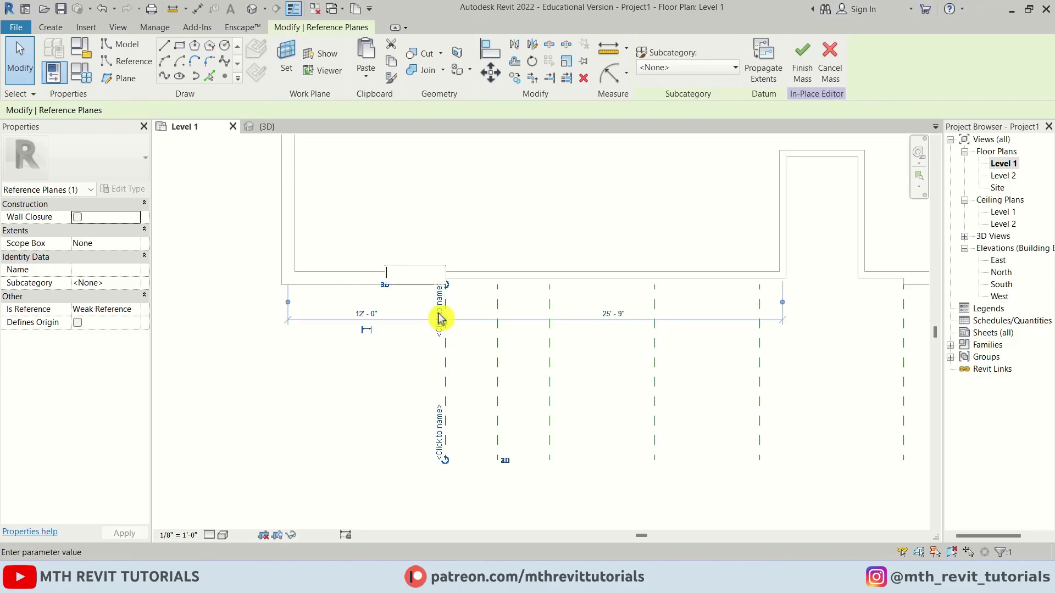
type("1")
key("Return")
Name the fourth reference plane 4, review the remaining planes, and return to the 3D view
left_click(497, 306)
left_click(551, 362)
left_click(654, 352)
left_click(648, 332)
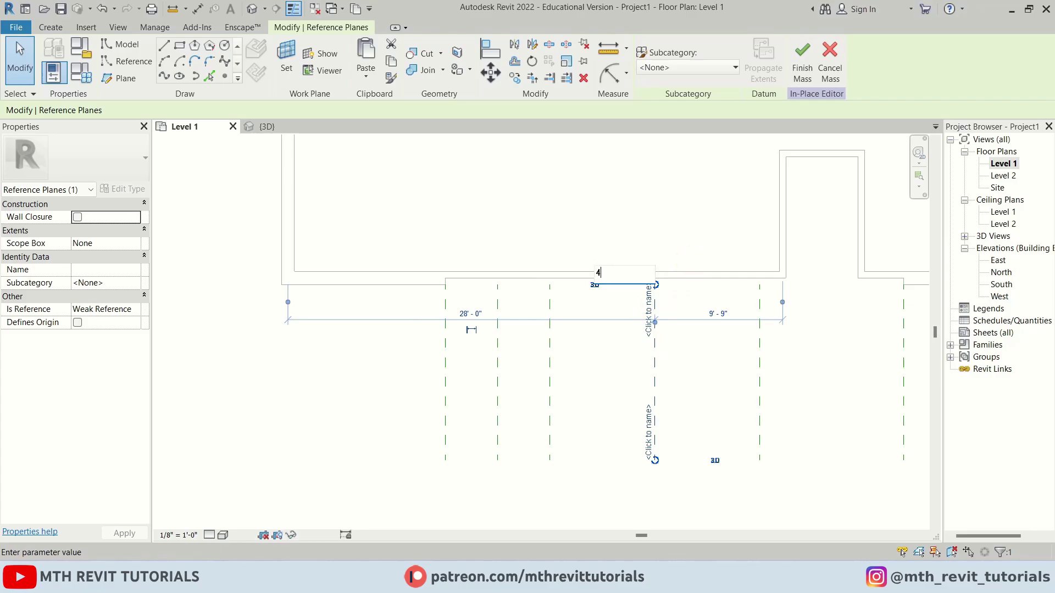
type("4")
key("Return")
left_click(760, 305)
left_click(903, 317)
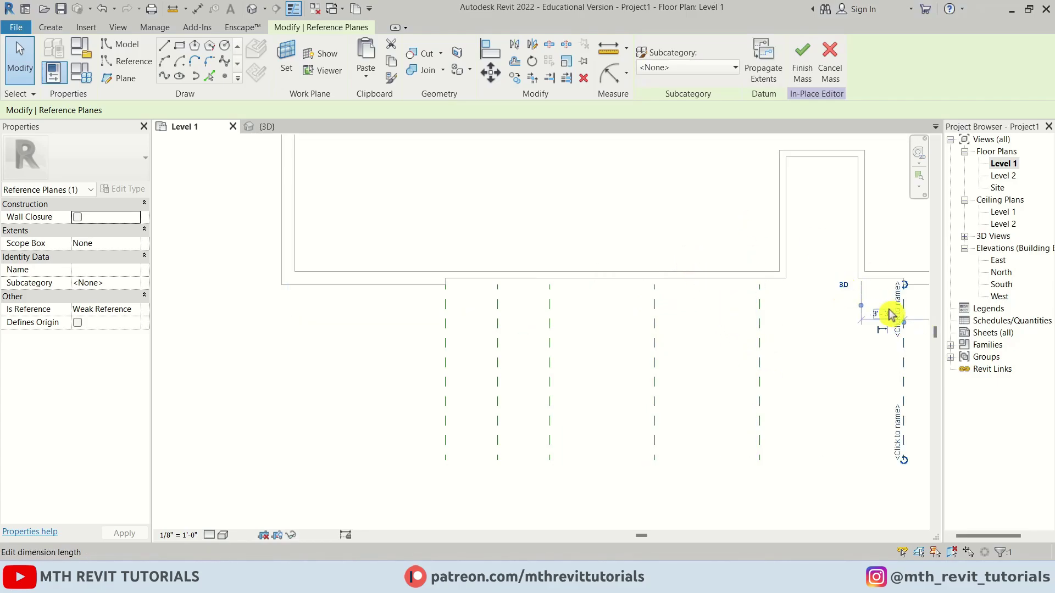
scroll(732, 240, "down", 2)
left_click(760, 377)
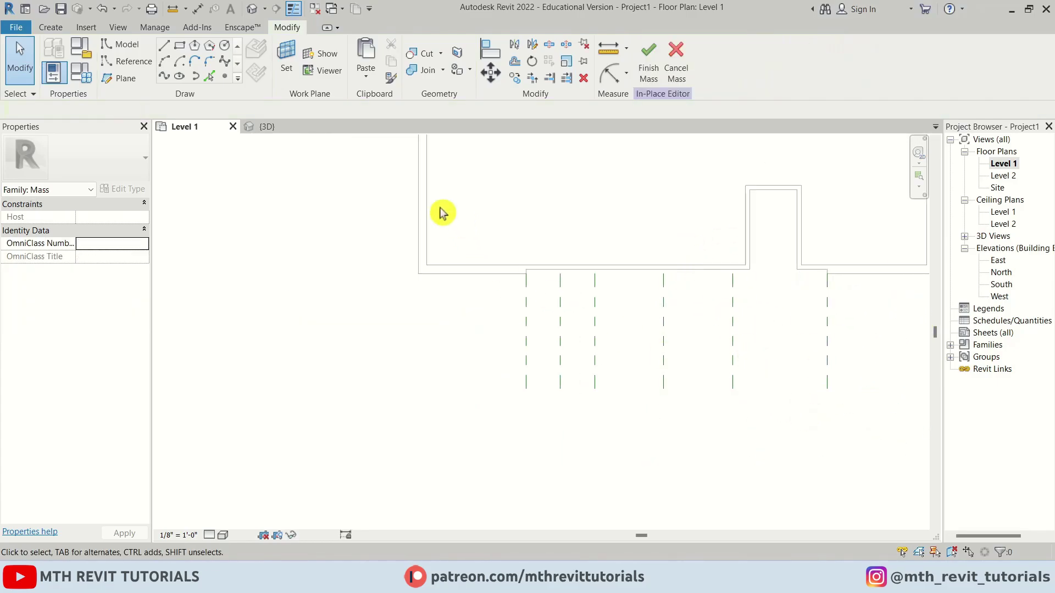
left_click(267, 127)
Switch the 3D view to Hidden Line style and face the building's right side on the ViewCube
middle_click_drag(476, 324, 514, 417, "shift")
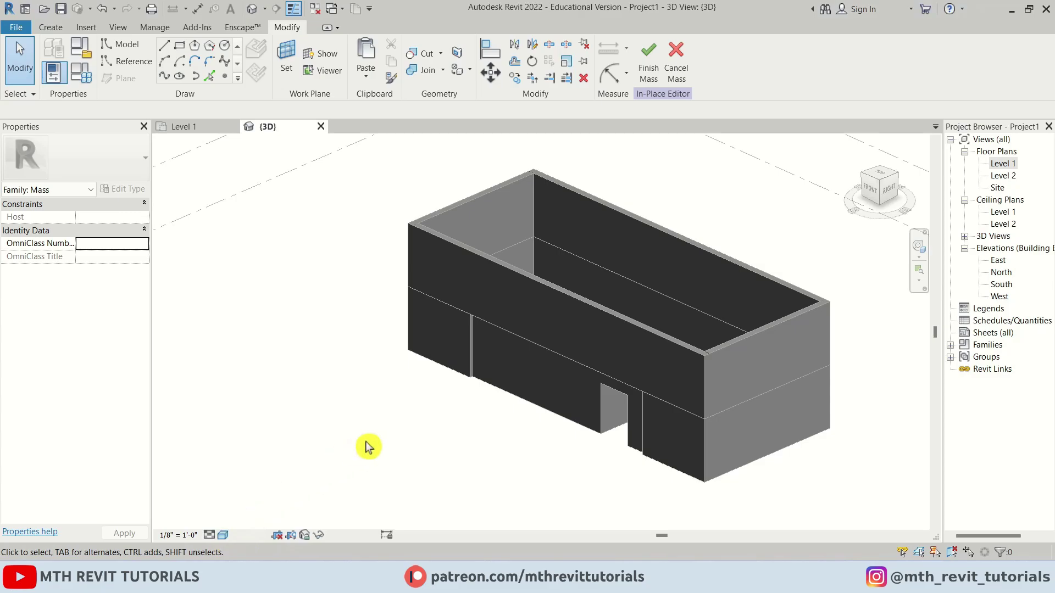
key("h")
key("l")
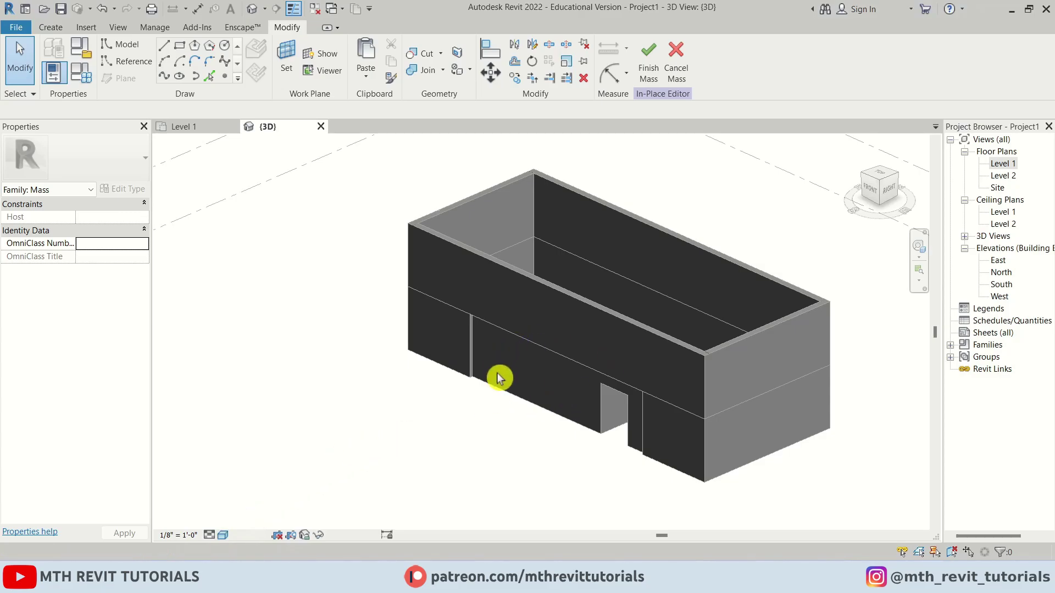
left_click(890, 195)
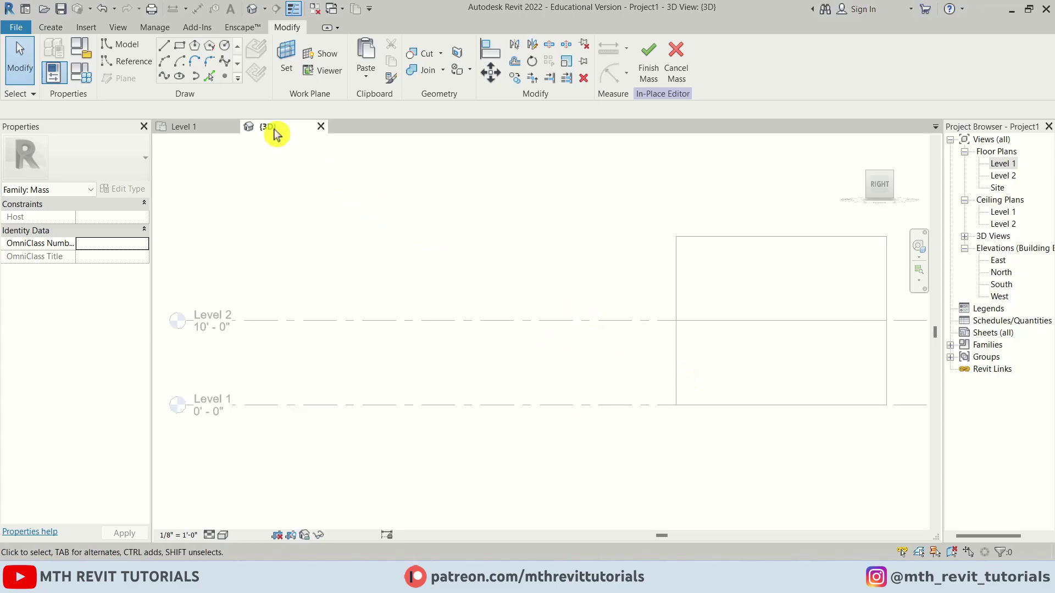
Set the mass Model Line tool to Draw on Work Plane with a Reference Plane as placement plane
left_click(165, 47)
scroll(671, 355, "up", 2)
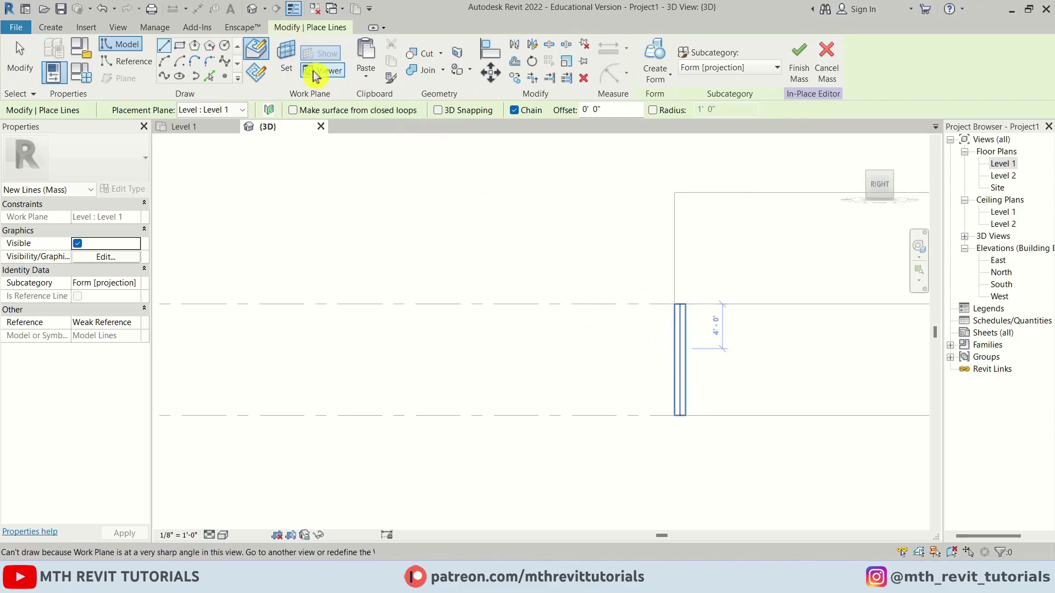
left_click(260, 83)
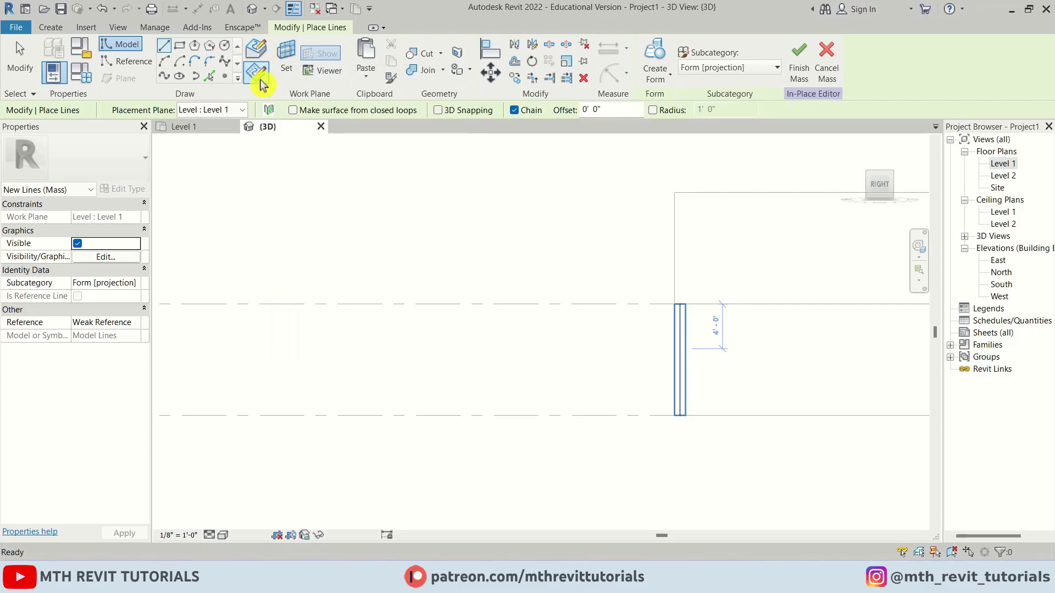
left_click(248, 111)
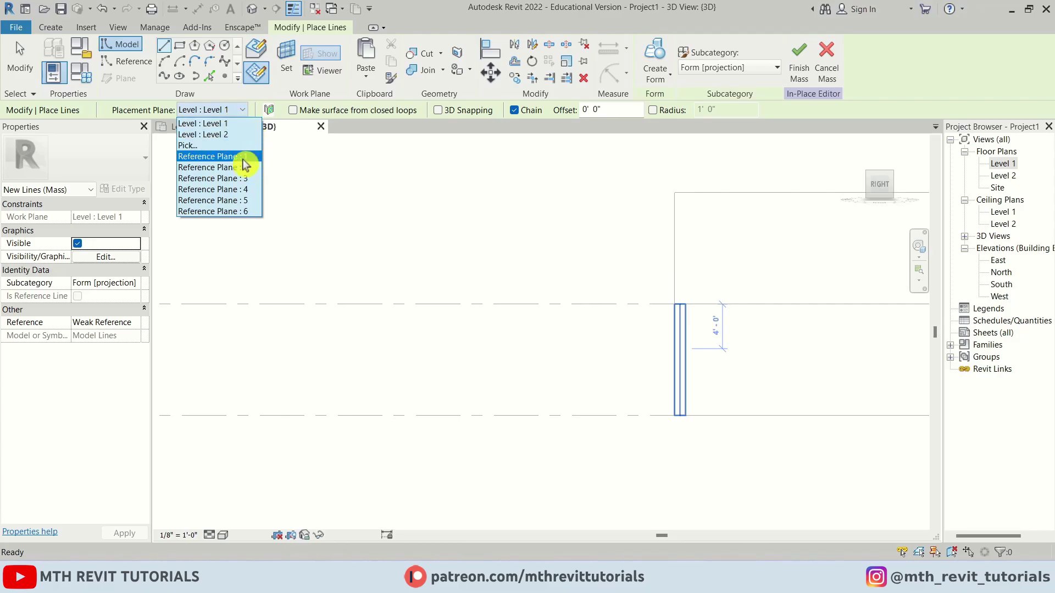
left_click(243, 157)
left_click(632, 329)
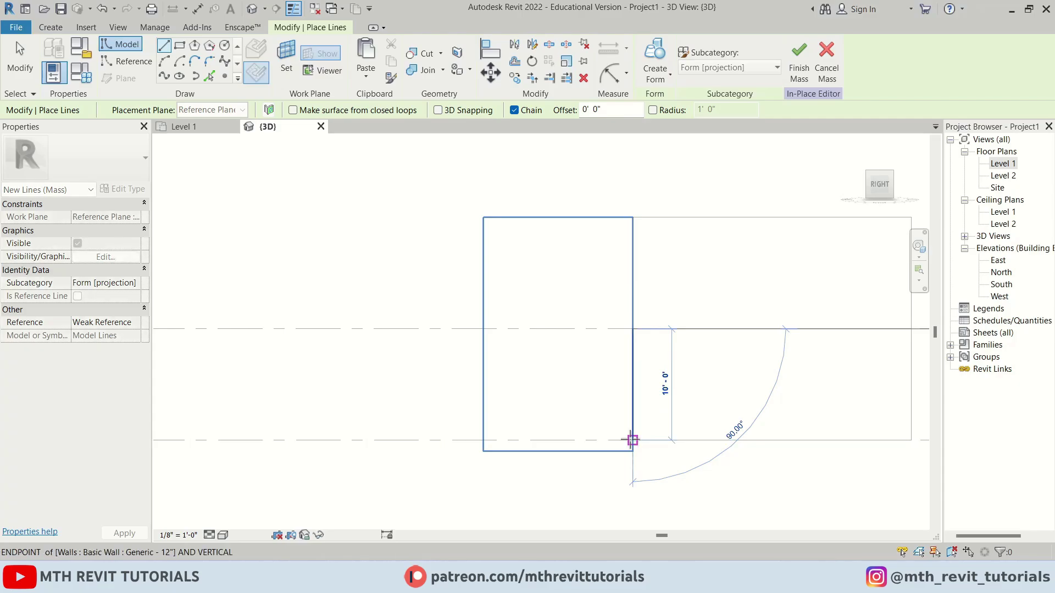
key("Escape")
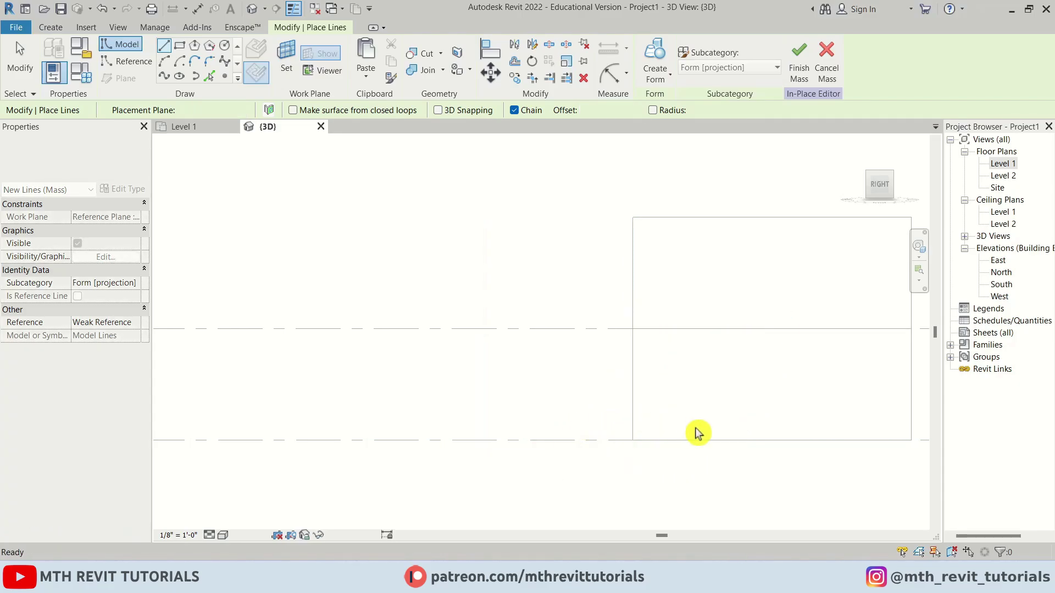
Orbit the model and select the vertical 10'-0" mass line
key("Escape")
left_click_drag(541, 174, 706, 396)
middle_click_drag(707, 395, 647, 325, "shift")
key("Escape")
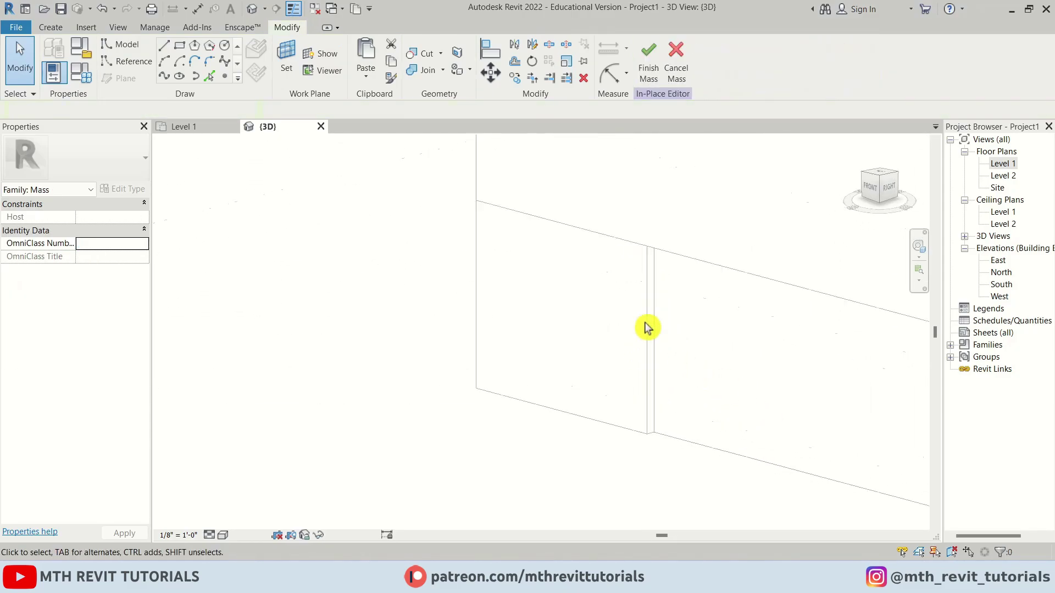
middle_click_drag(652, 278, 568, 286, "shift")
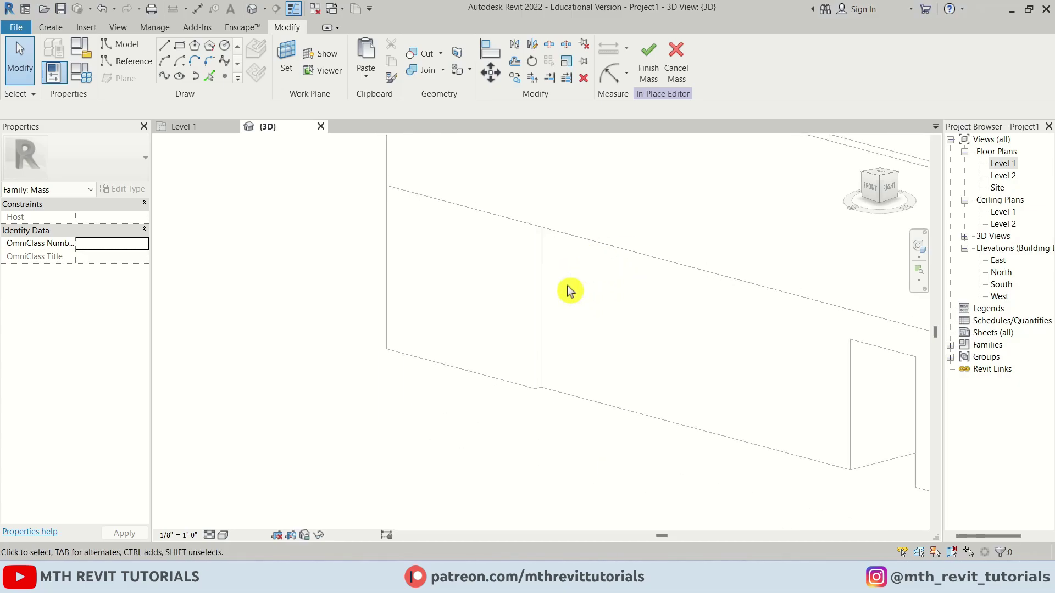
left_click(538, 294)
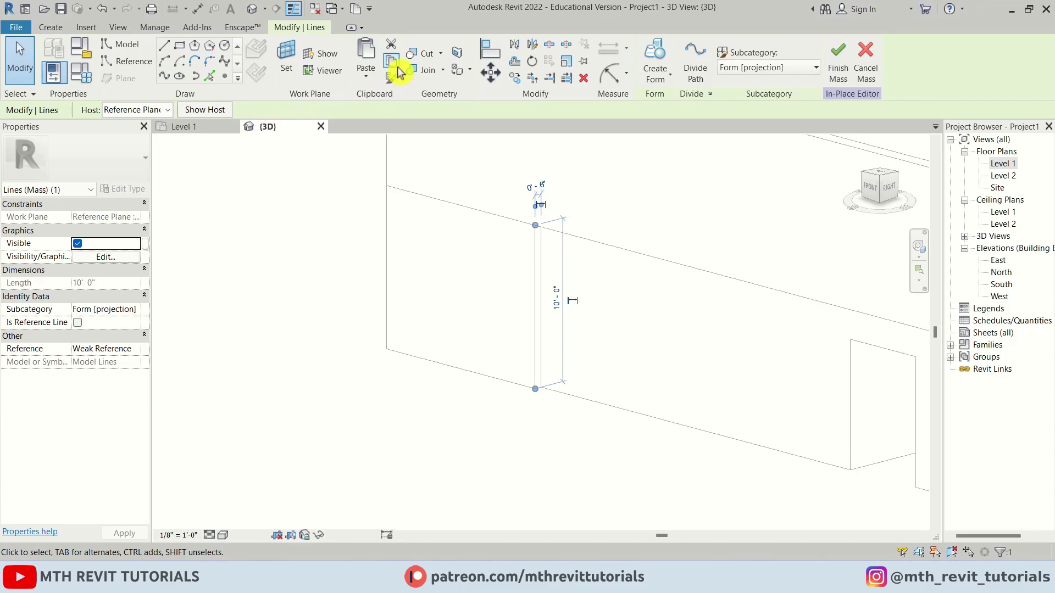
Paste a copy Aligned to Same Place and rehost it on Reference Plane : 2
left_click(378, 81)
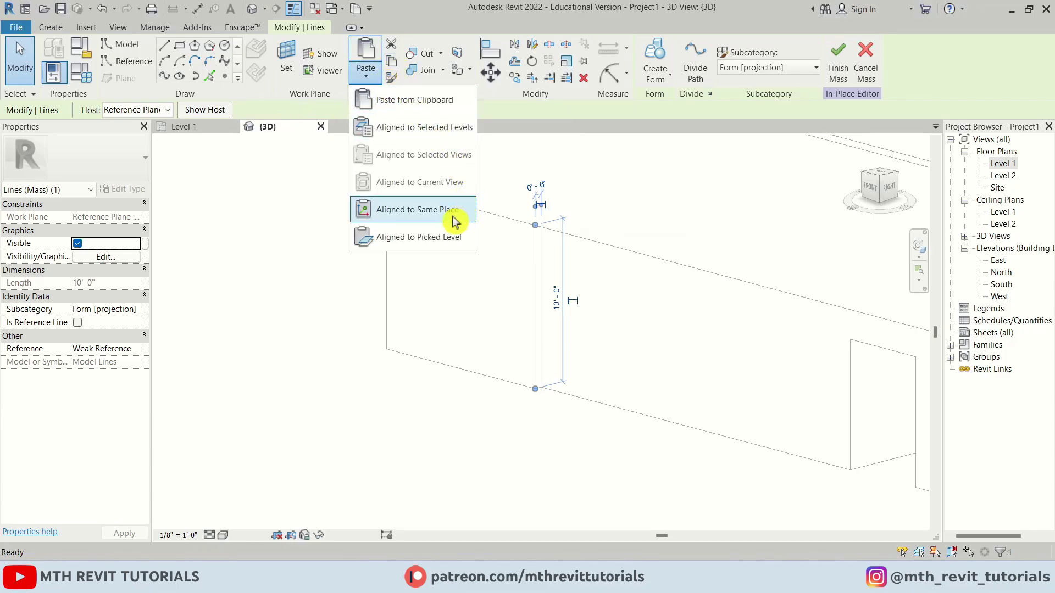
left_click(419, 210)
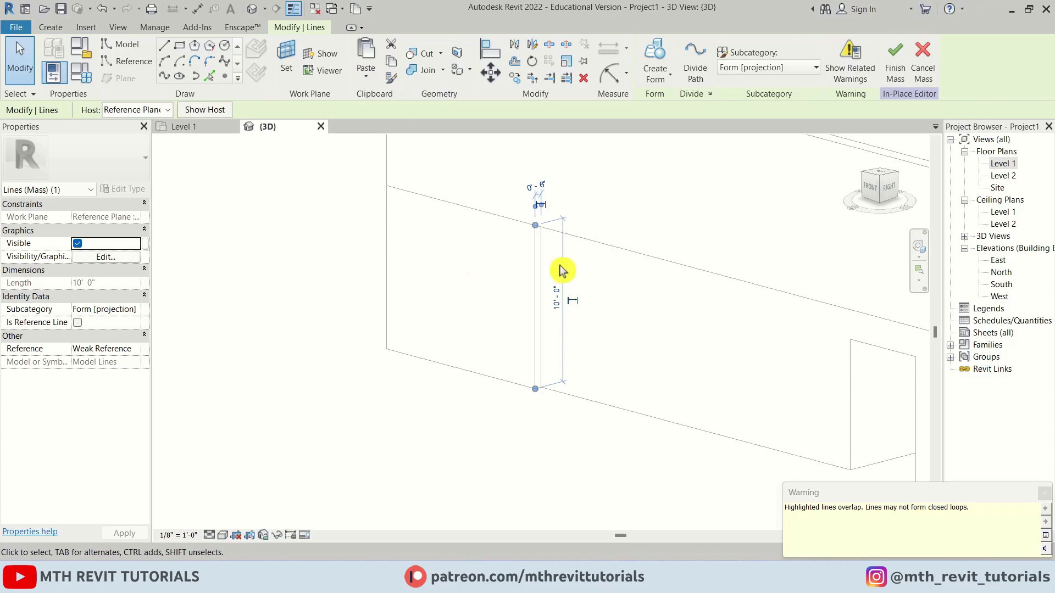
left_click(164, 112)
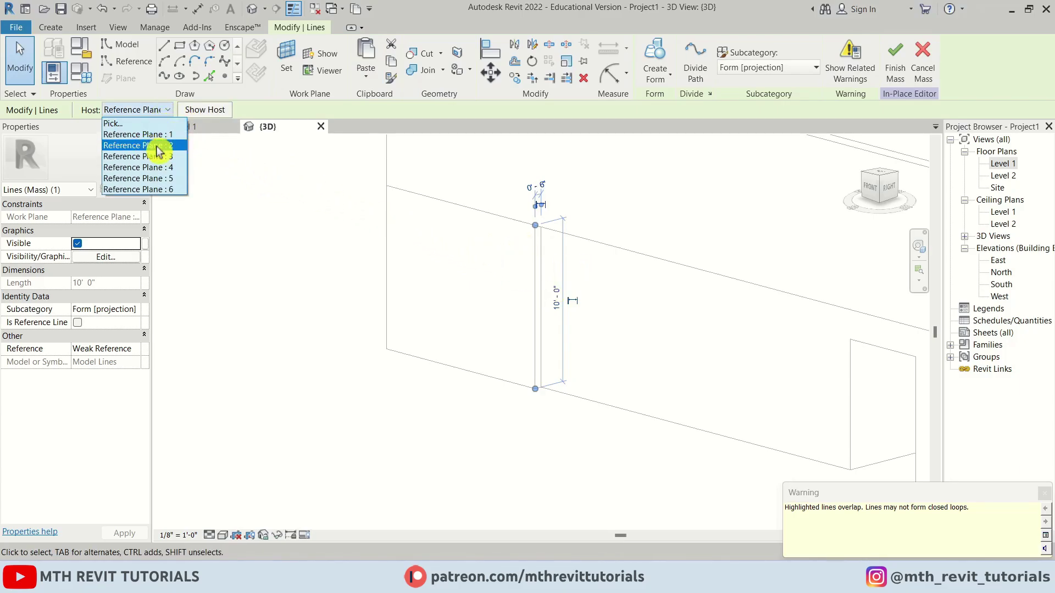
left_click(186, 154)
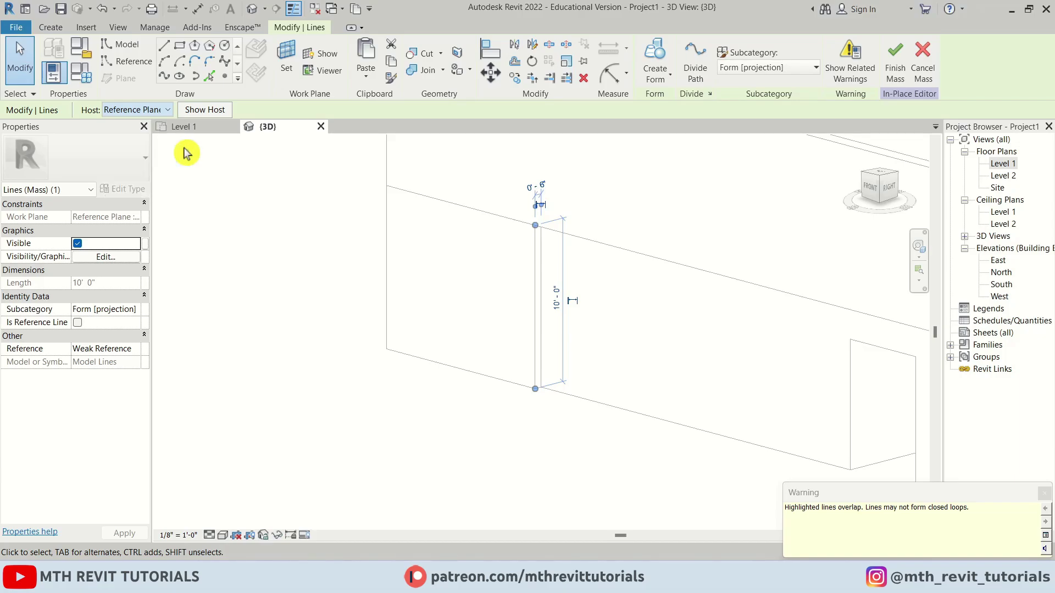
left_click(628, 292)
scroll(589, 263, "up", 2)
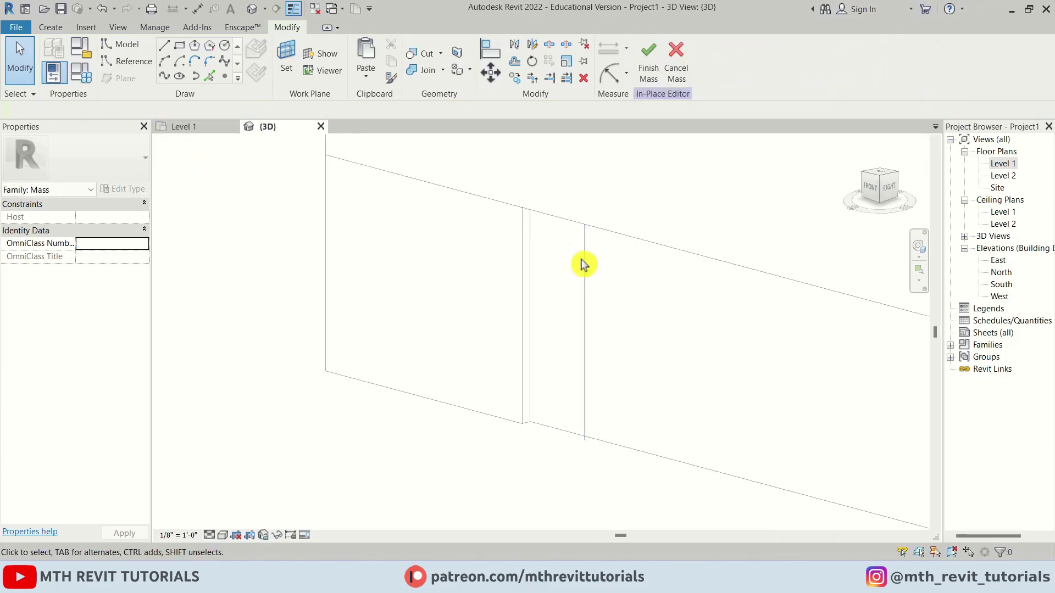
Check a reference plane's spacing in the Level 1 plan, then view the 3D model from the right
left_click(202, 130)
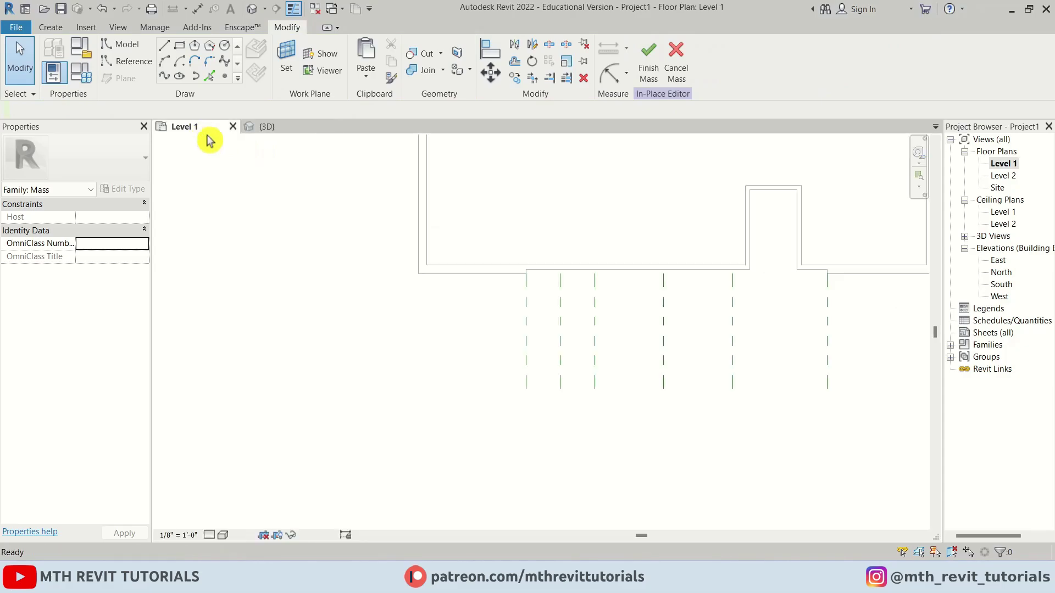
left_click(561, 313)
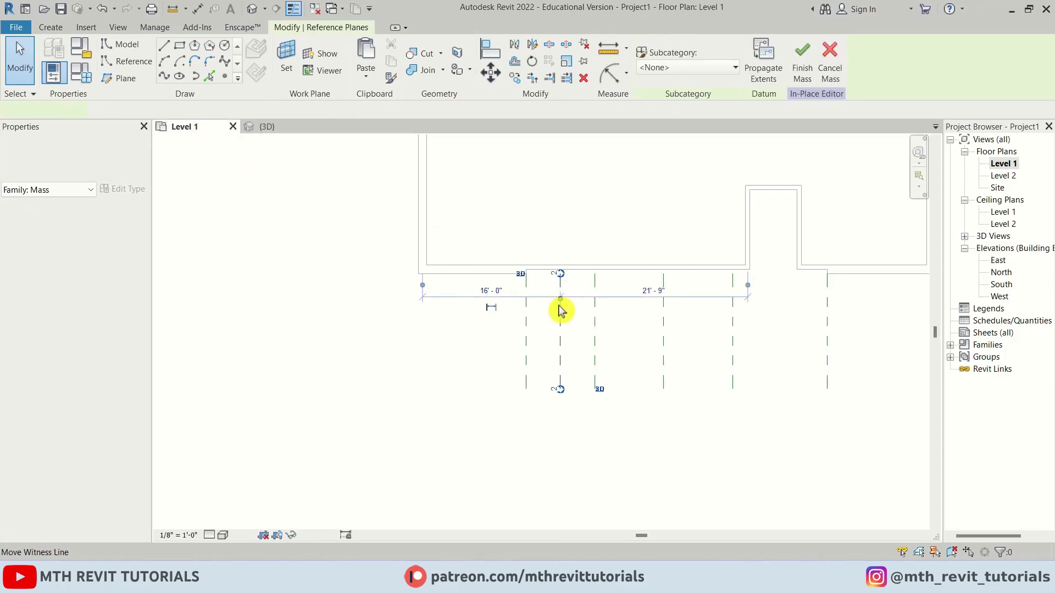
key("Escape")
left_click(269, 127)
scroll(535, 315, "down", 3)
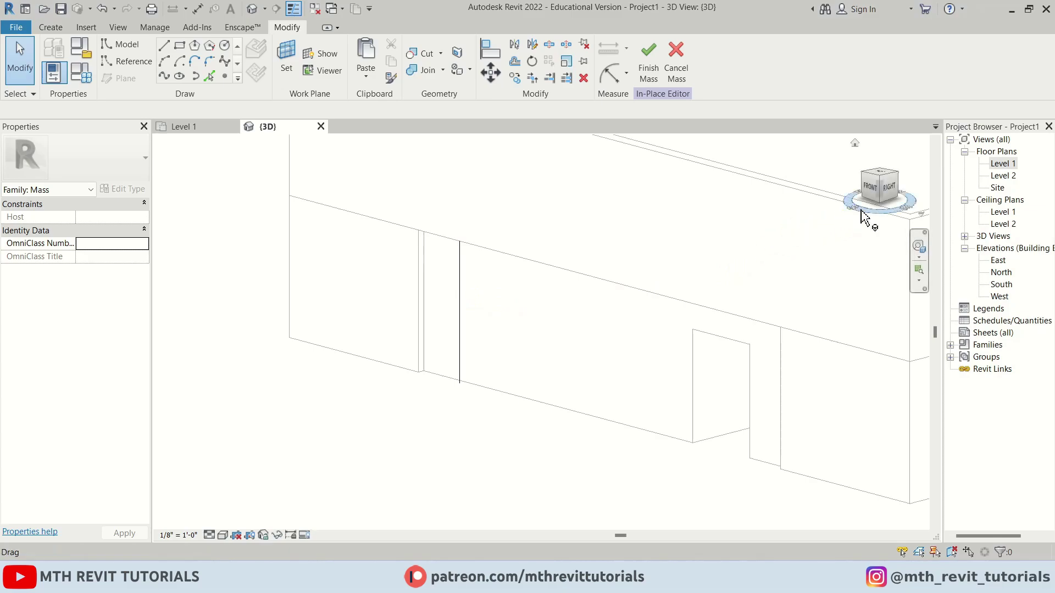
left_click(894, 191)
scroll(516, 379, "up", 5)
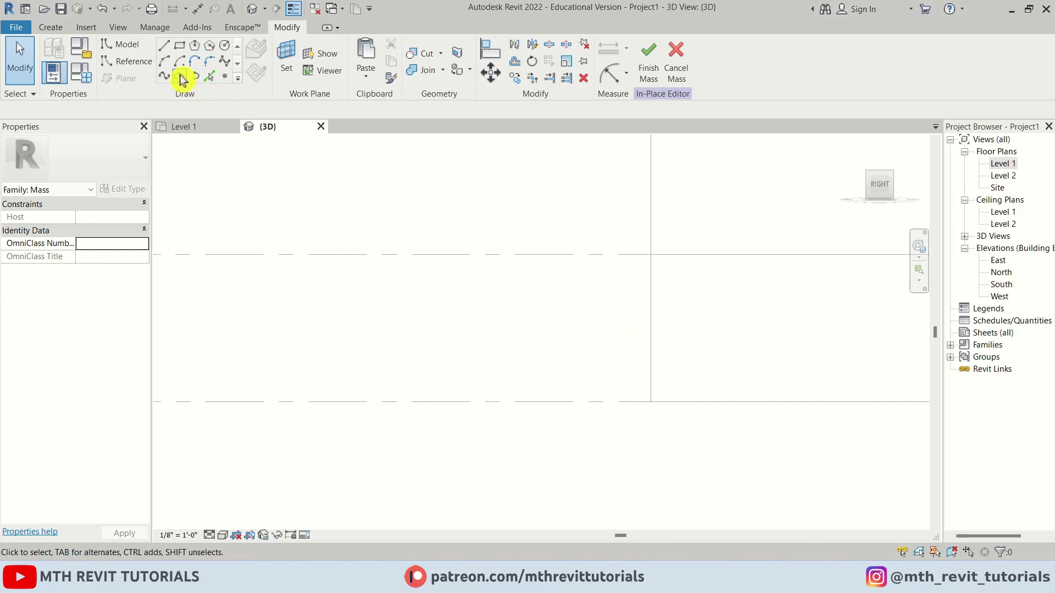
Draw a 10'-0" mass line at 123° on Reference Plane : 3 from the wall corner
left_click(165, 48)
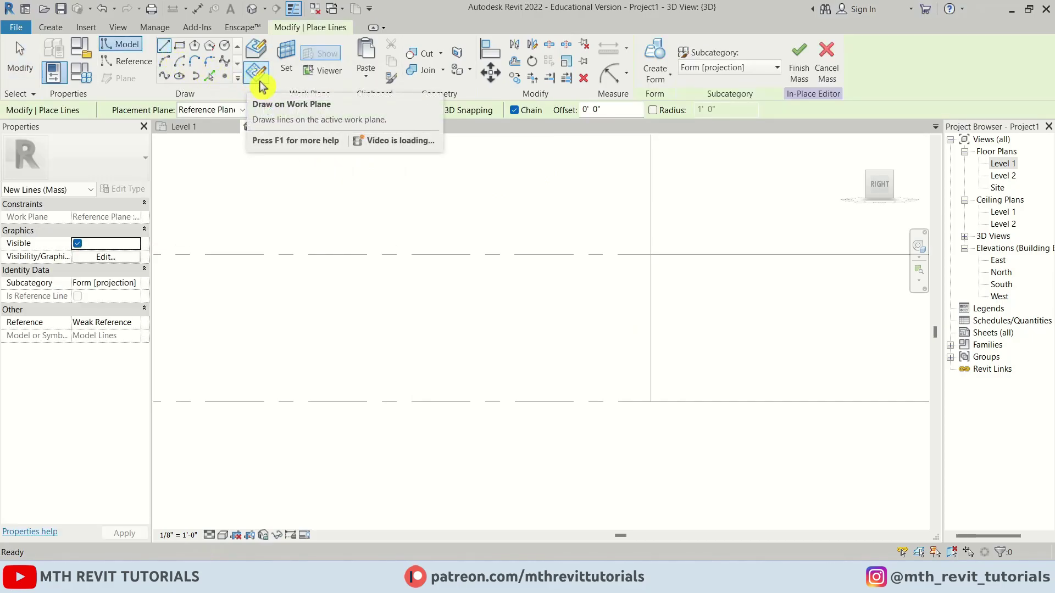
left_click(215, 112)
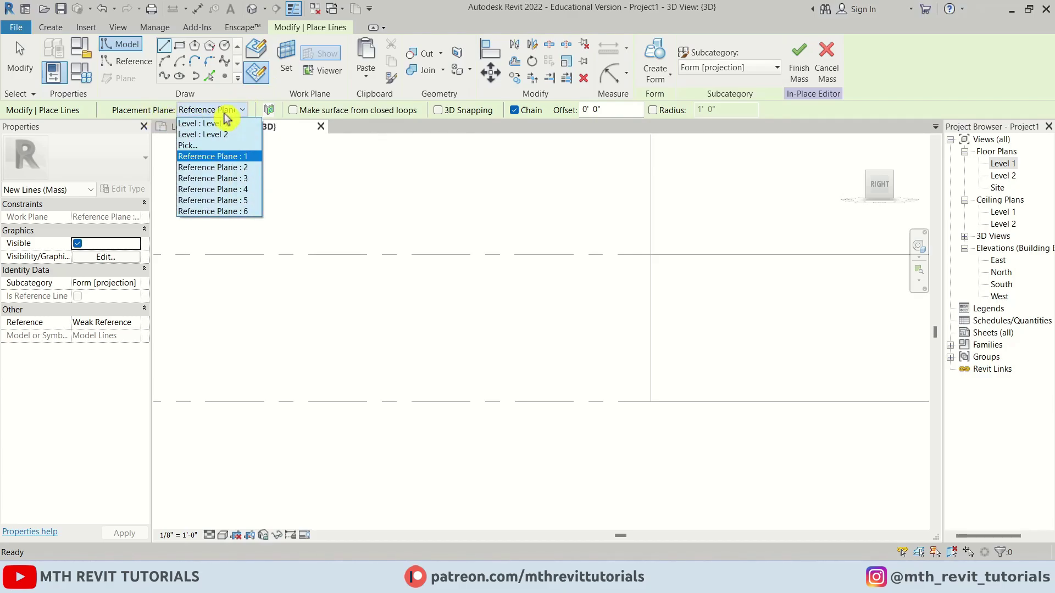
left_click(260, 182)
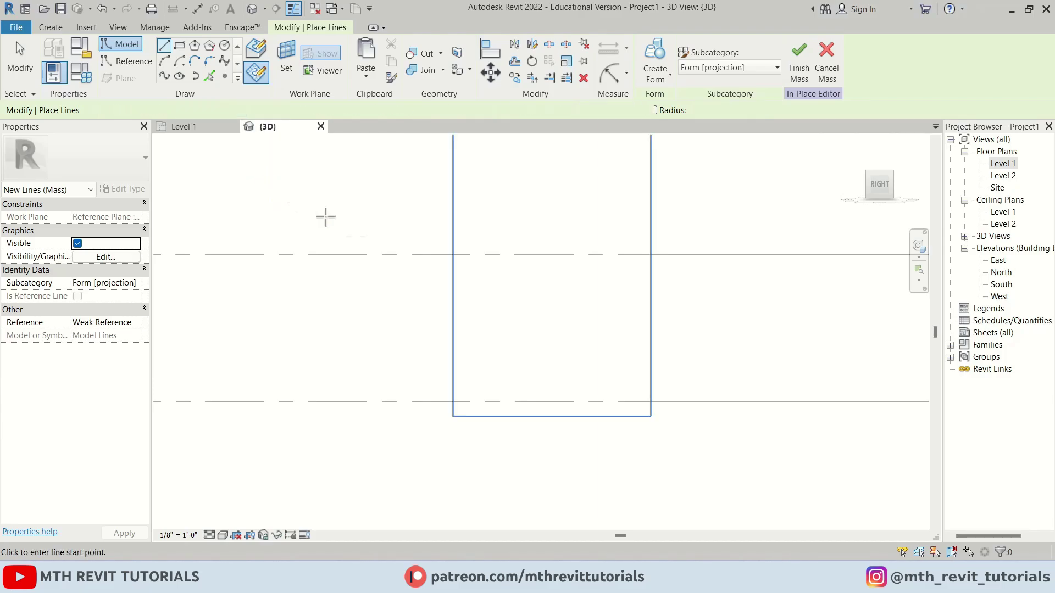
left_click(650, 402)
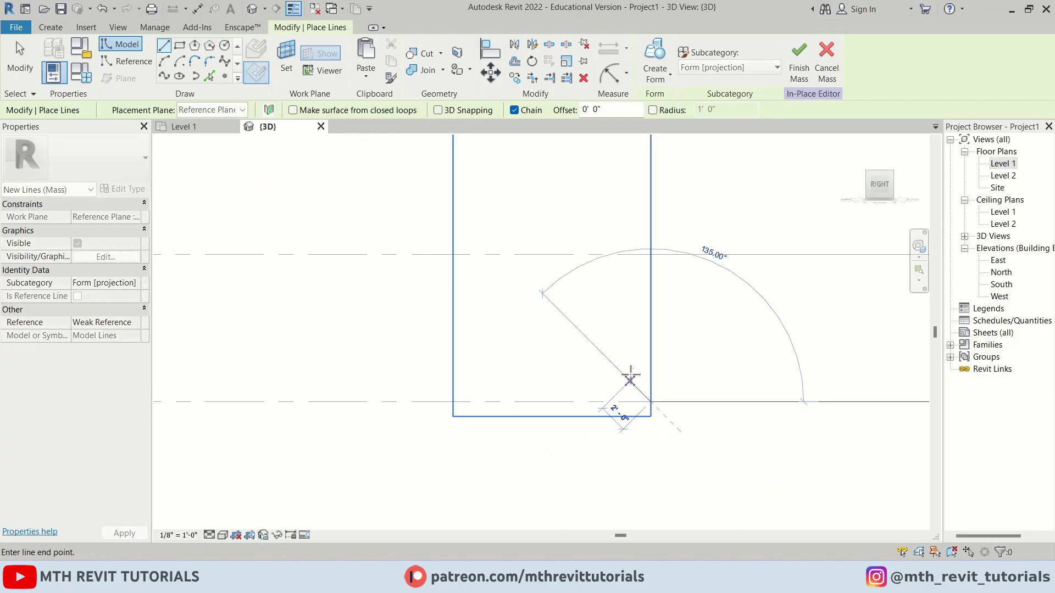
left_click(568, 275)
middle_click_drag(568, 276, 507, 258)
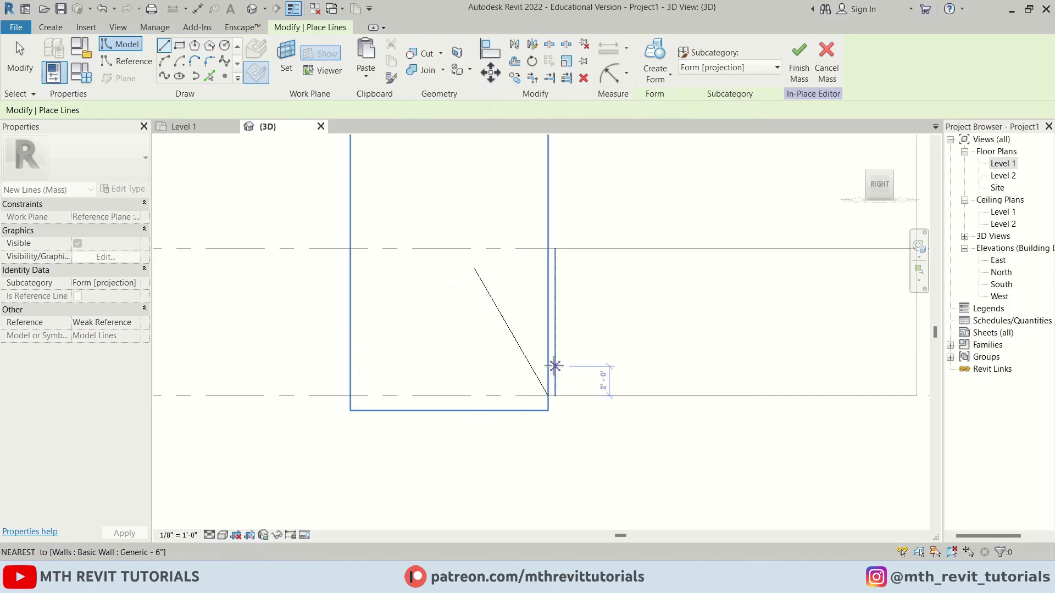
key("Escape")
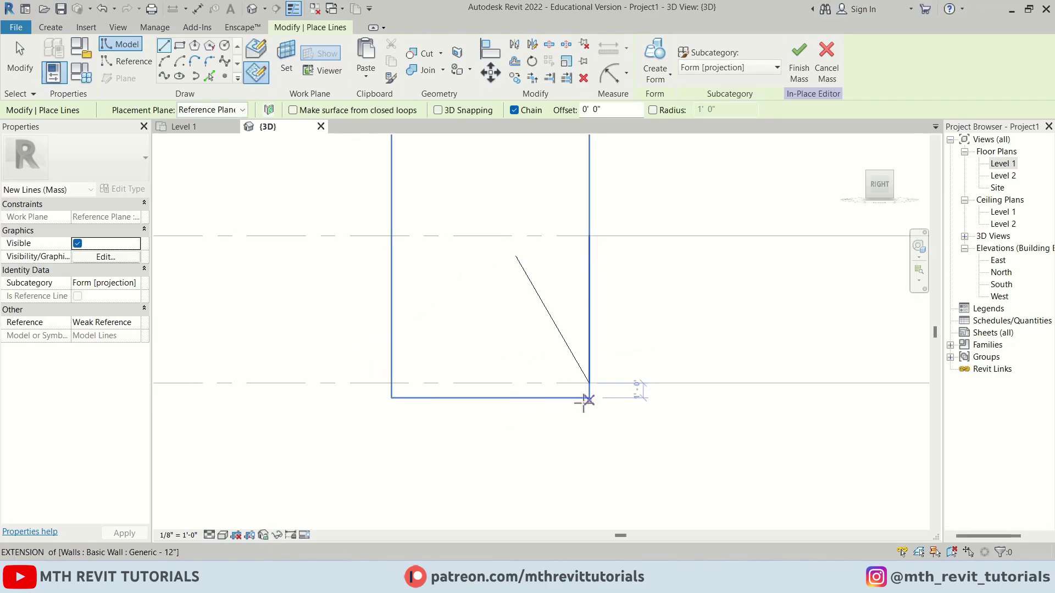
Draw a start-end-radius arc on Reference Plane : 4 from the sloped line's lower end
left_click(229, 115)
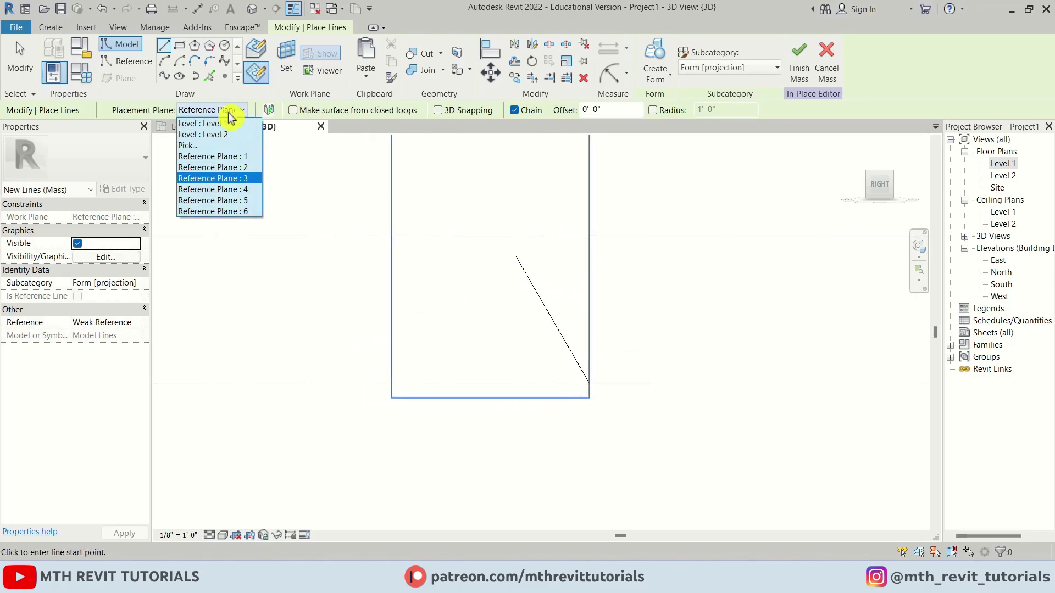
left_click(251, 191)
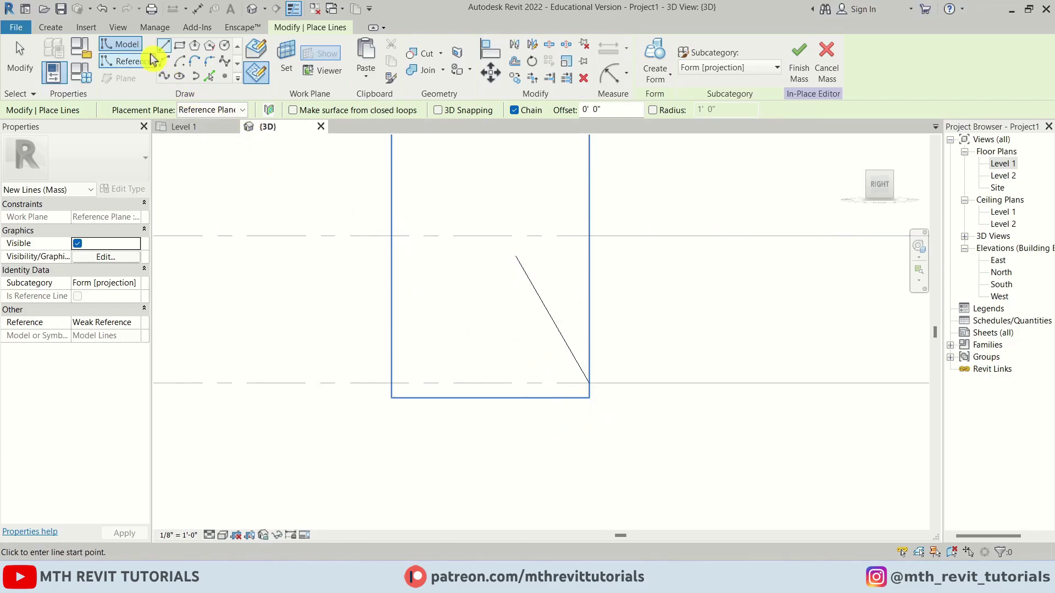
left_click(165, 62)
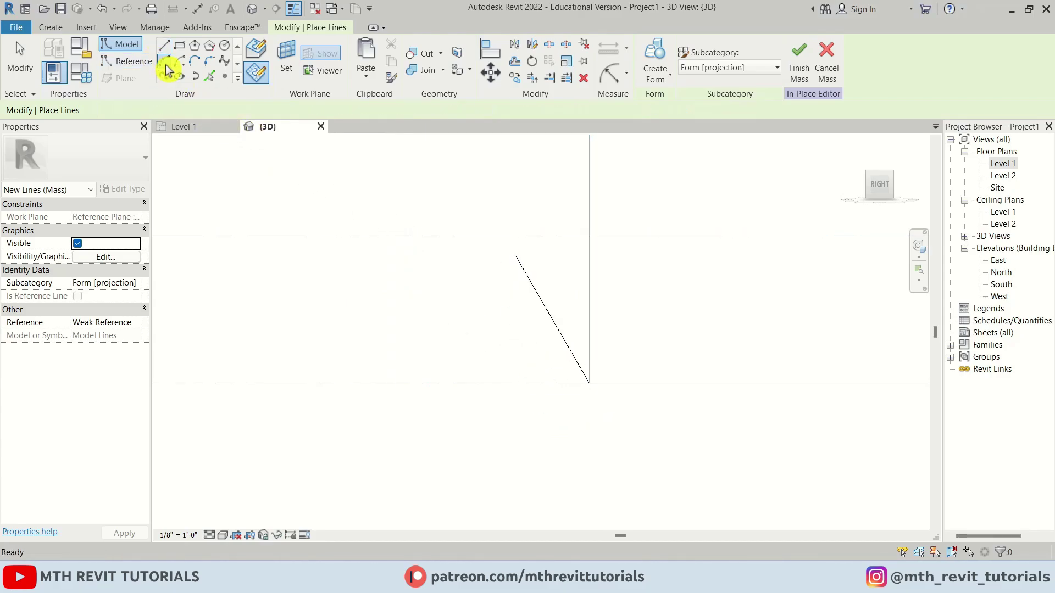
left_click(589, 383)
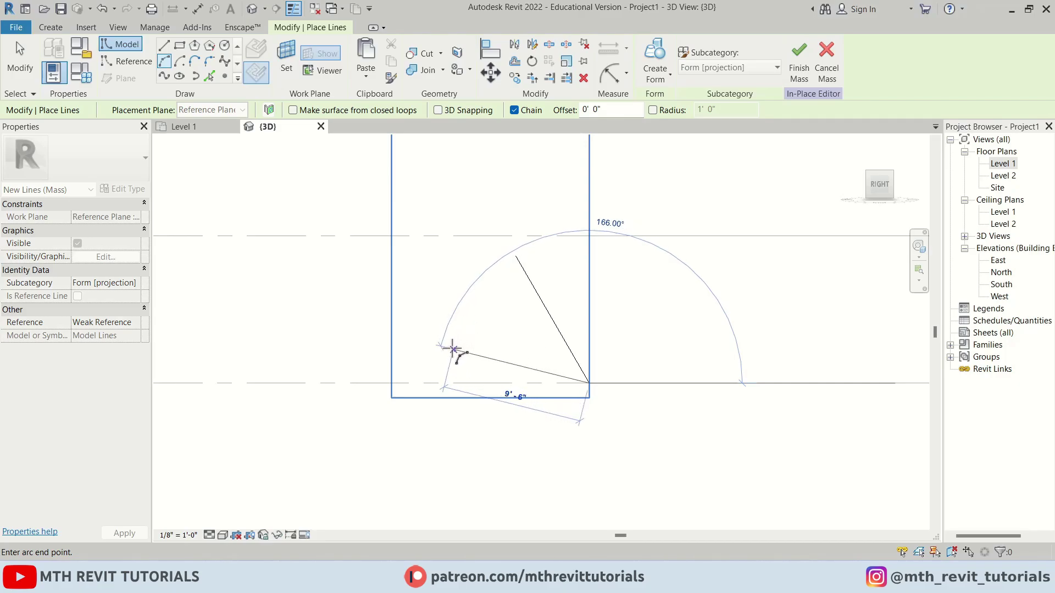
left_click(447, 345)
left_click(508, 351)
key("Escape")
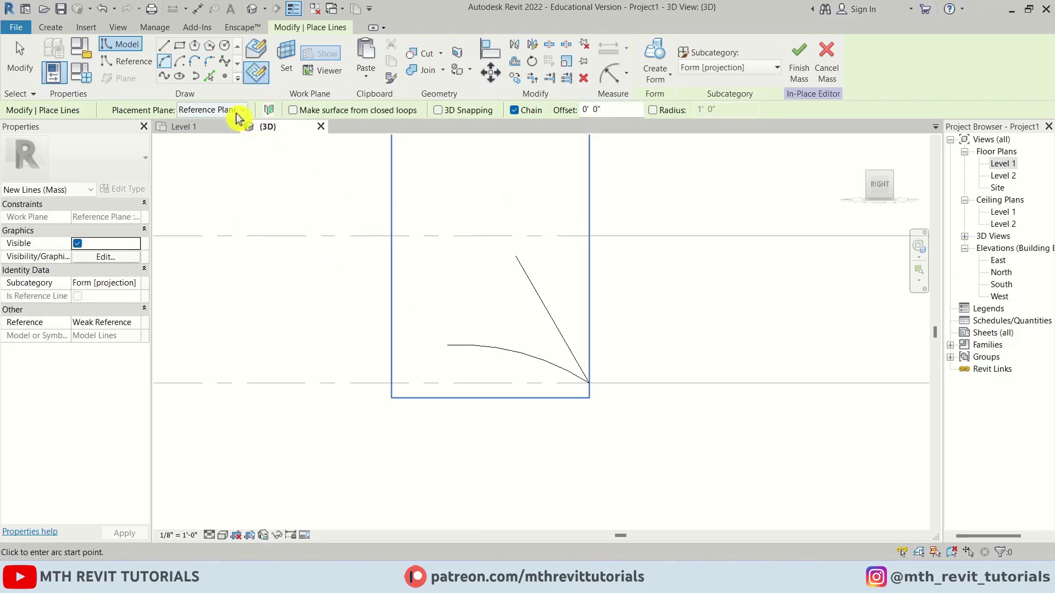
Draw another start-end-radius arc on Reference Plane 6 from the wall endpoint
left_click(240, 112)
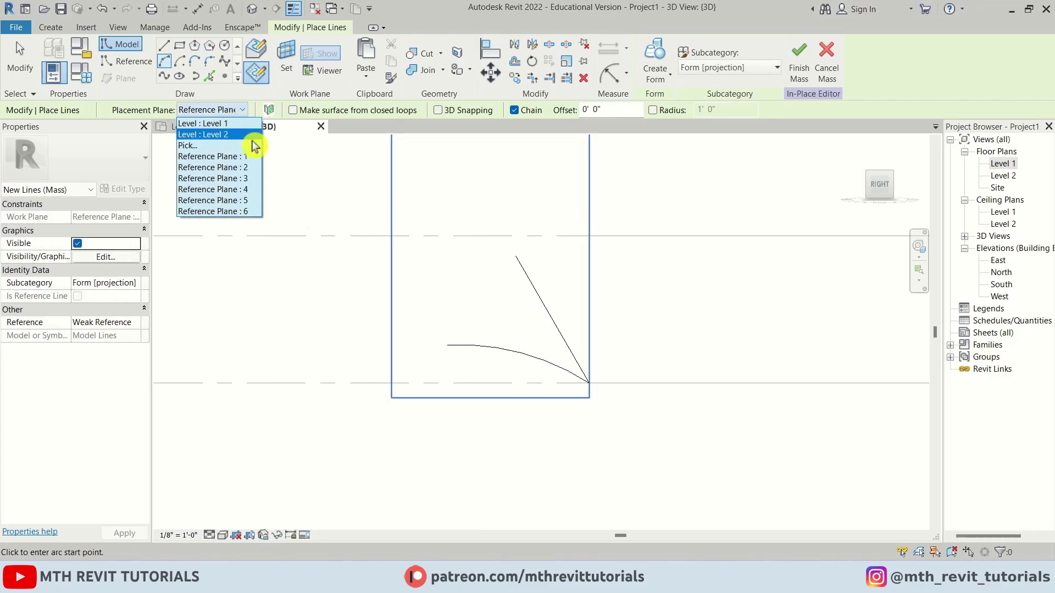
left_click(258, 209)
left_click(589, 383)
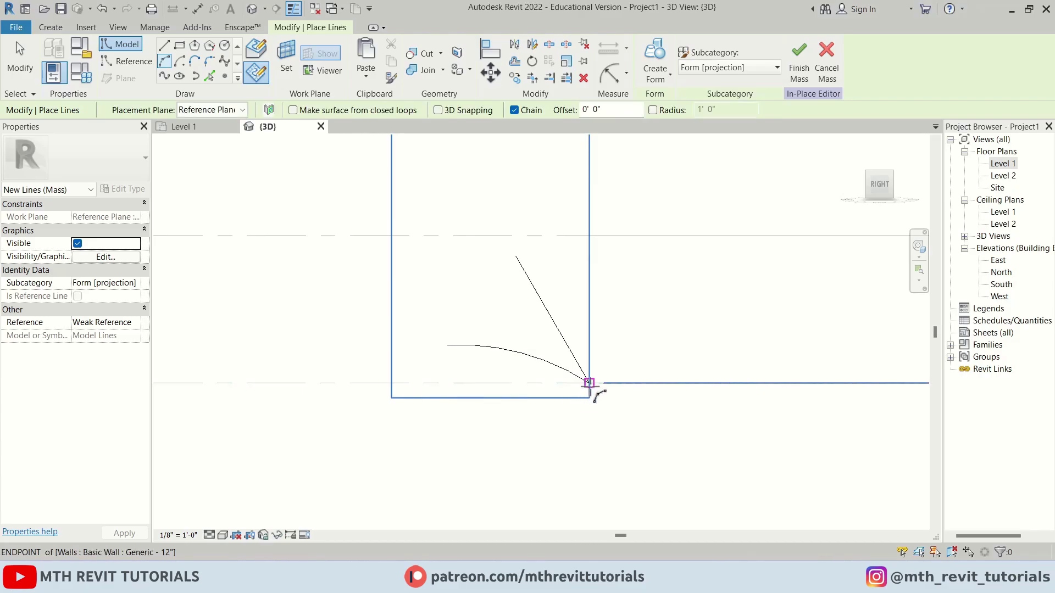
scroll(436, 377, "up", 3)
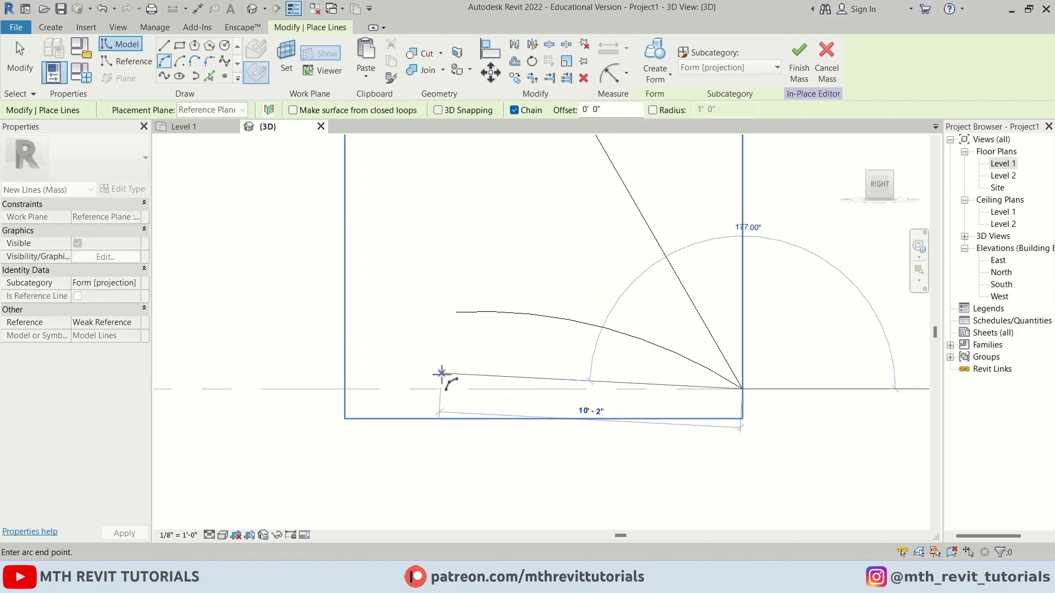
left_click(444, 374)
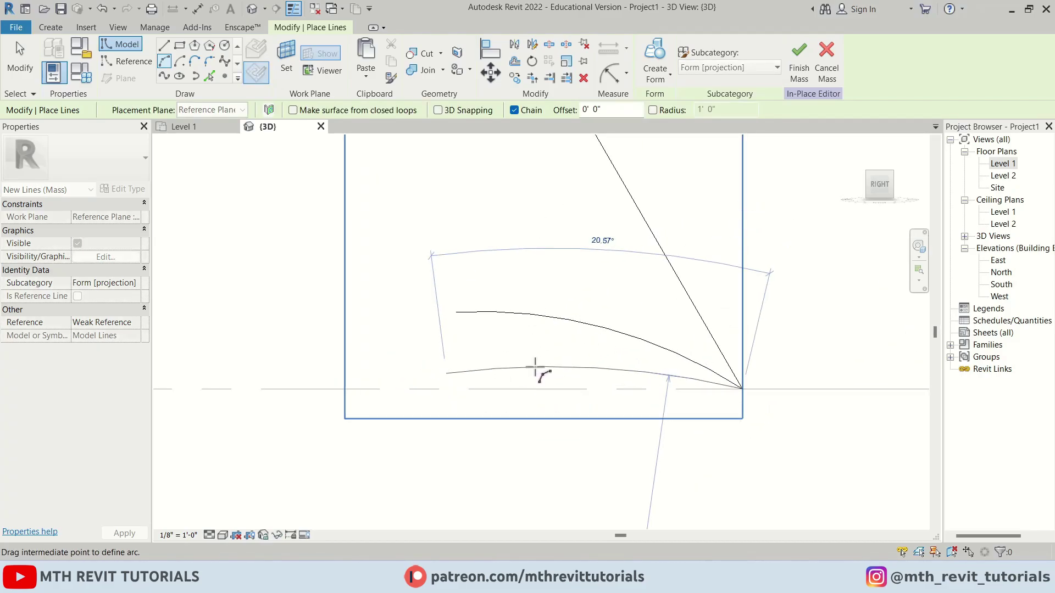
left_click(542, 373)
key("Escape")
key("Escape")
middle_click_drag(318, 181, 460, 244, "shift")
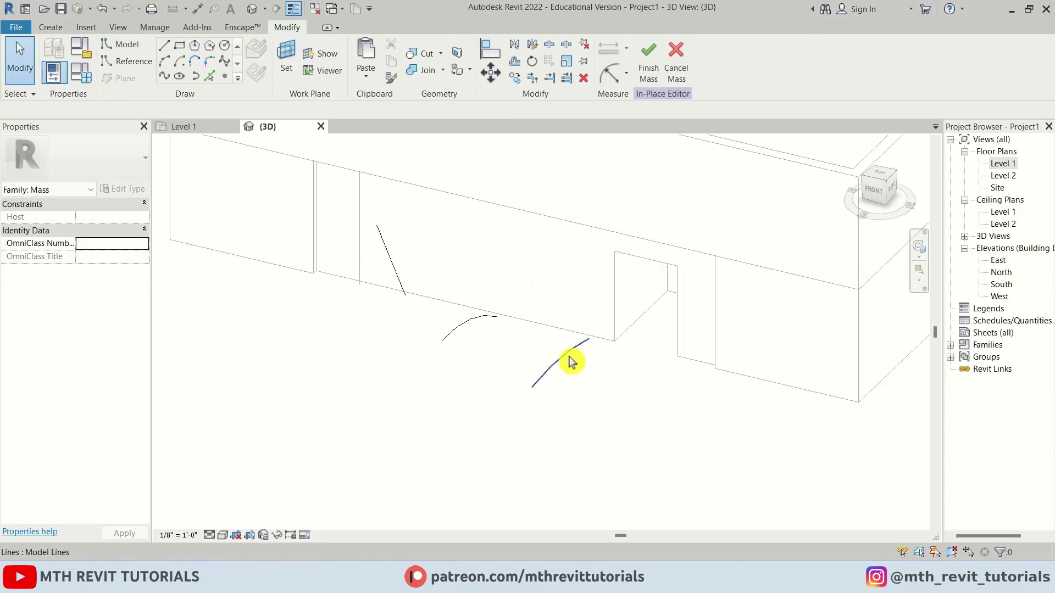
Paste the arc Aligned to Same Place, rehost it on the last reference plane, and select all profiles
left_click(570, 361)
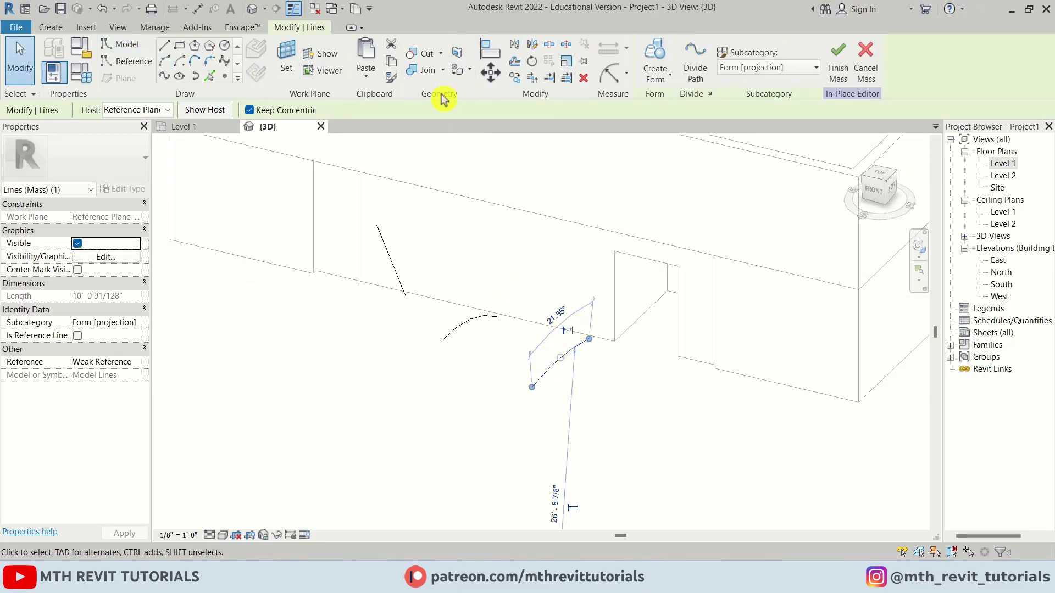
left_click(368, 77)
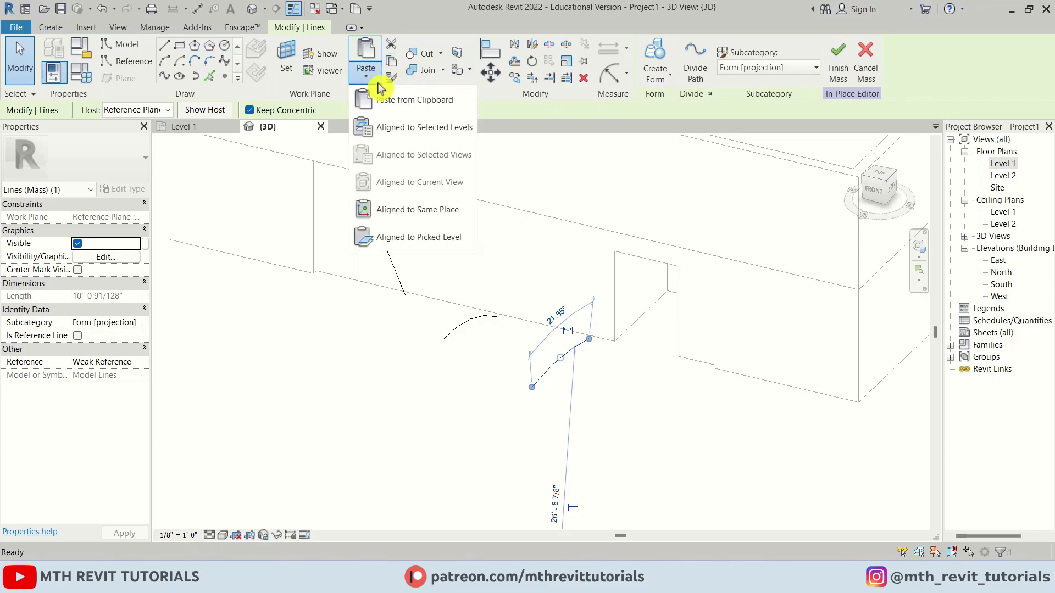
left_click(463, 225)
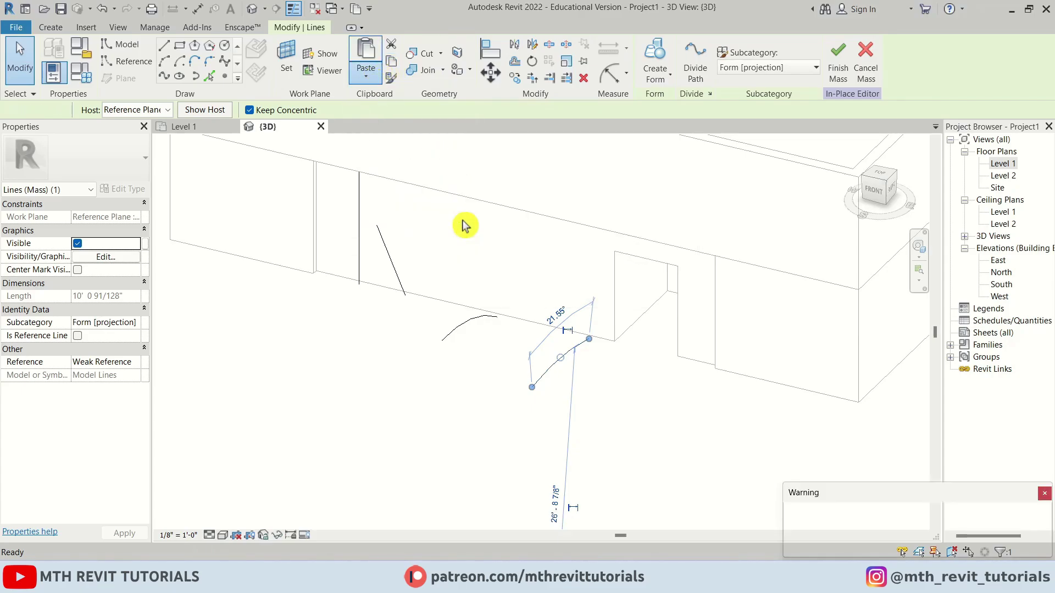
left_click(157, 114)
left_click(181, 187)
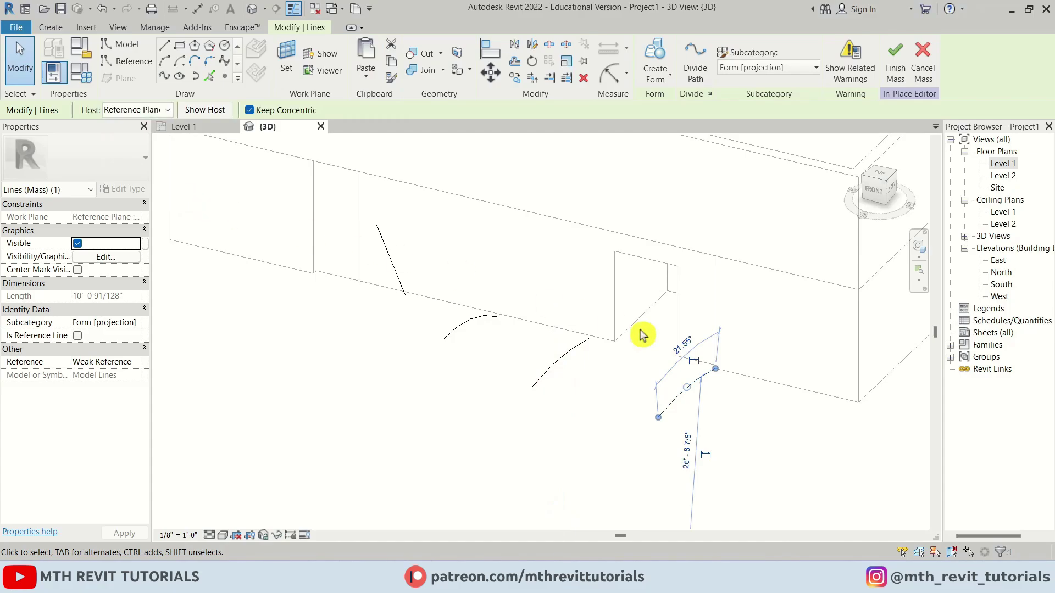
left_click(724, 374)
middle_click_drag(612, 346, 322, 274, "shift")
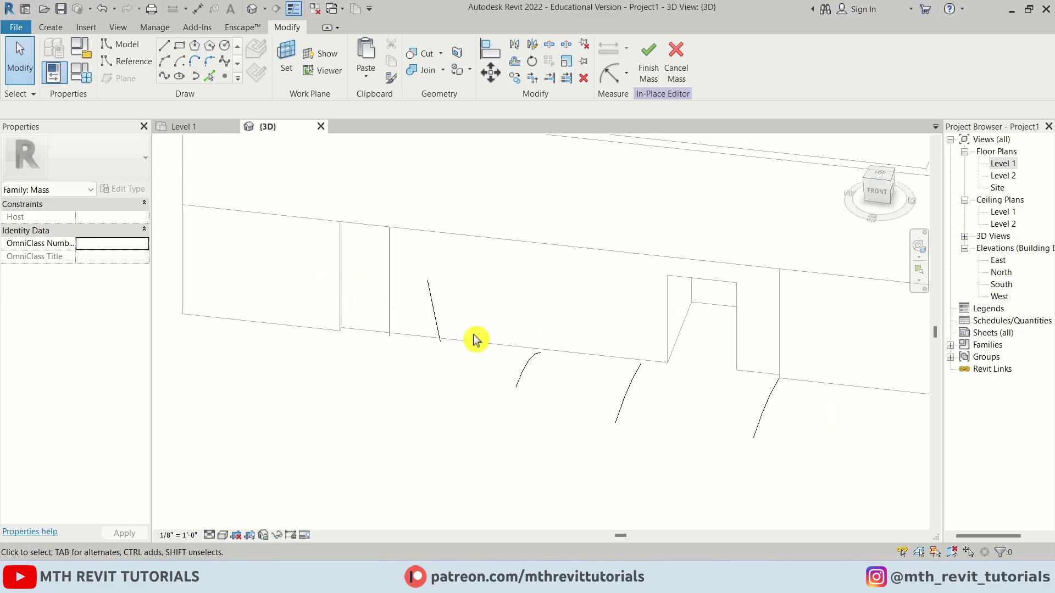
middle_click_drag(632, 375, 483, 385, "shift")
left_click_drag(261, 181, 711, 438)
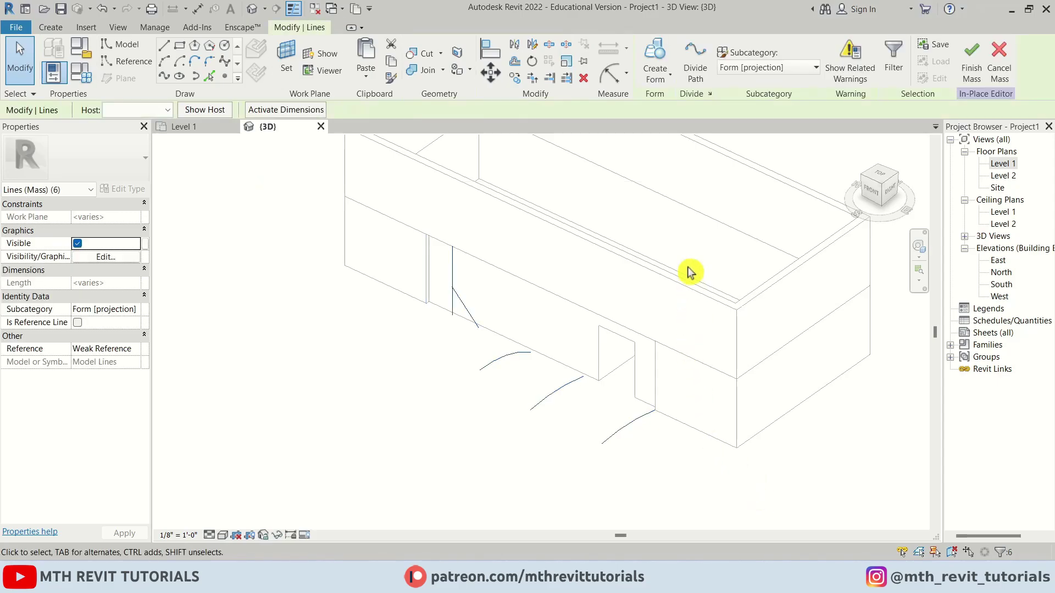
Create a Solid Form from the six selected profile lines, then Finish Mass
left_click(659, 58)
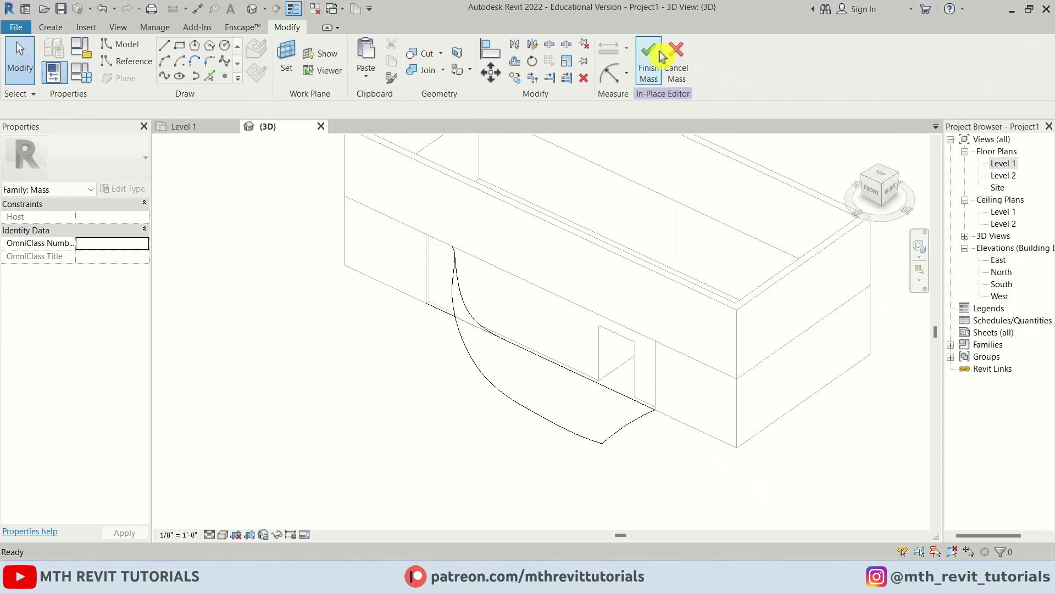
mouse_move(513, 506)
middle_mouse_down("shift")
mouse_move(532, 443)
mouse_move(598, 370)
mouse_move(728, 389)
mouse_move(737, 426)
middle_mouse_up("shift")
middle_click_drag(767, 349, 322, 448, "shift")
left_click(322, 448)
scroll(426, 436, "up", 3)
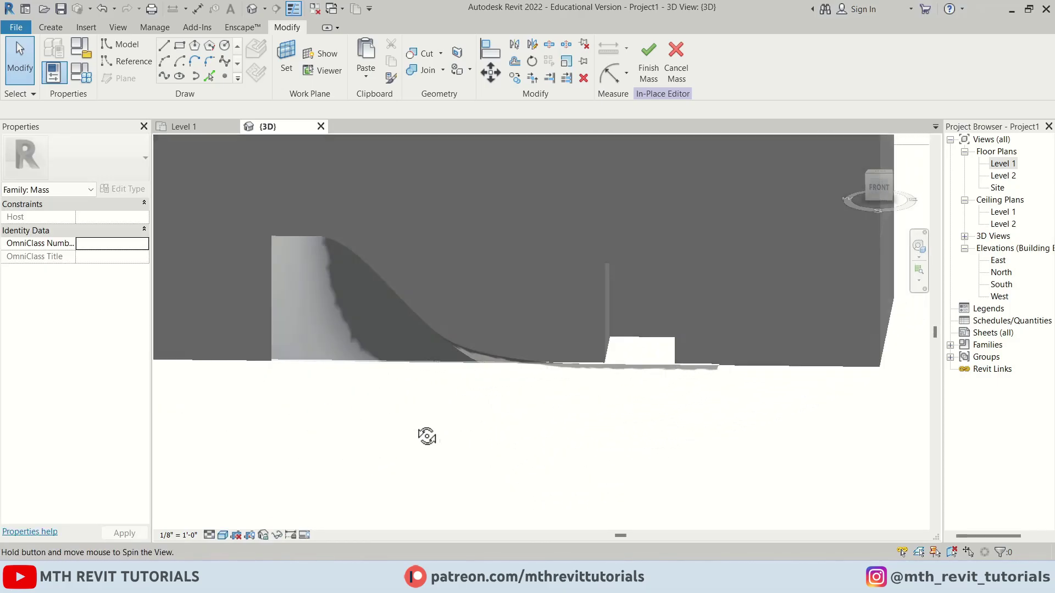
scroll(577, 313, "down", 4)
scroll(543, 230, "up", 2)
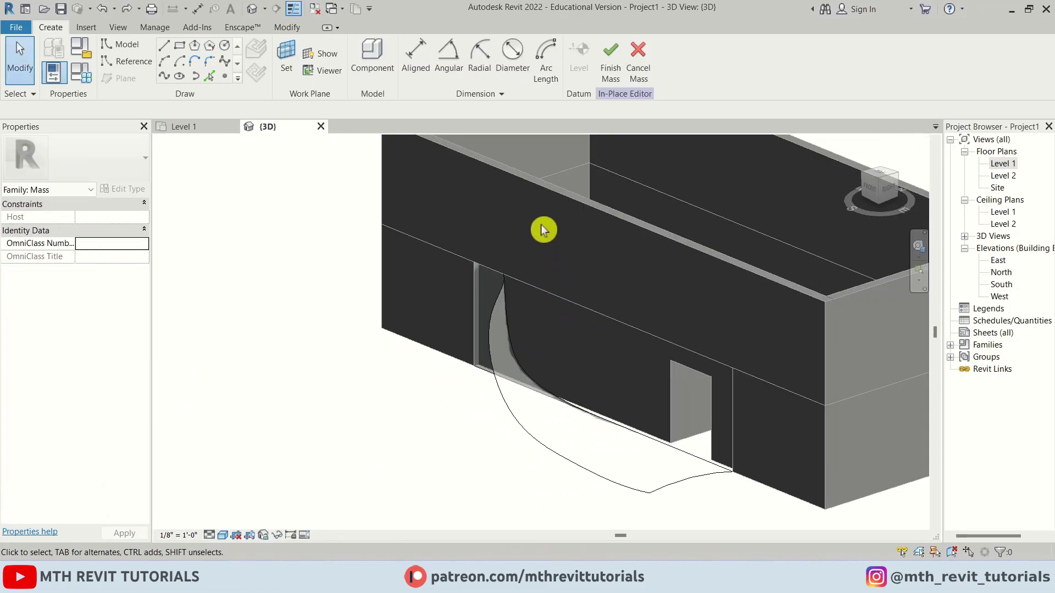
left_click(610, 80)
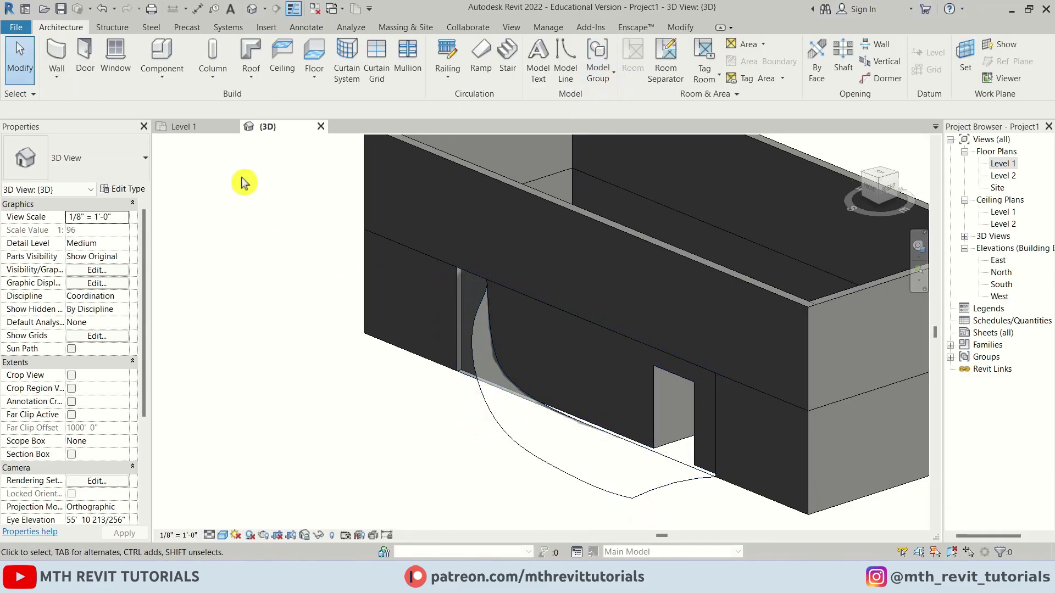
Place a Generic - 6" Wall by Face on the swoop mass's curved face
left_click(57, 79)
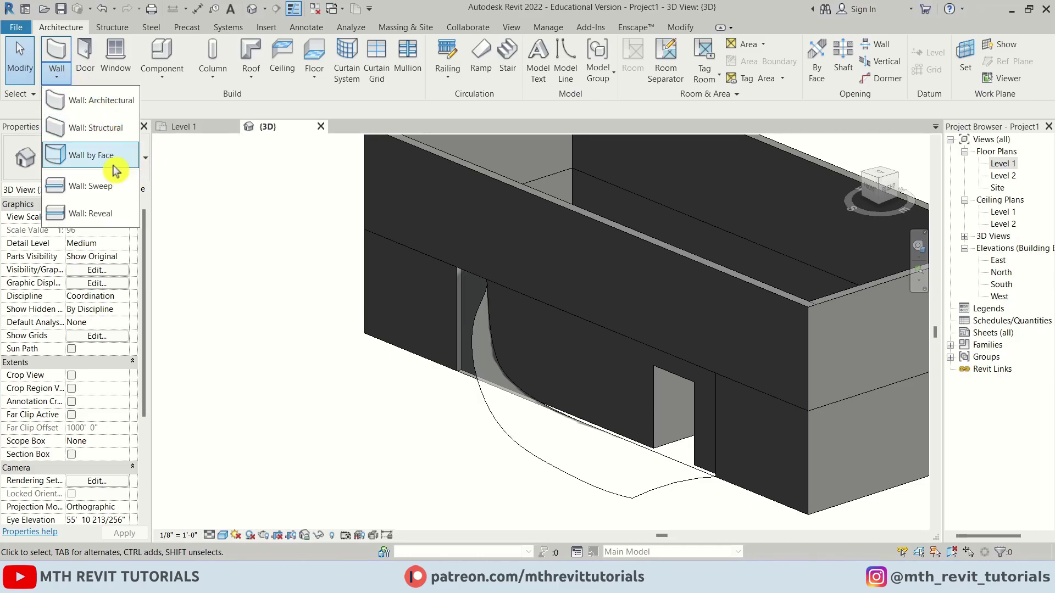
left_click(101, 100)
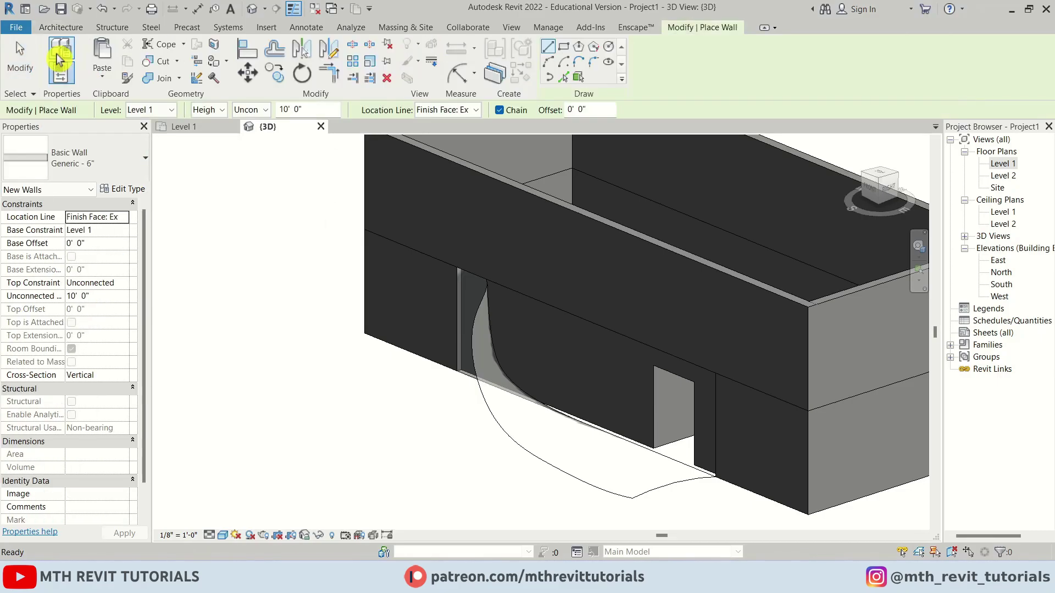
left_click(578, 80)
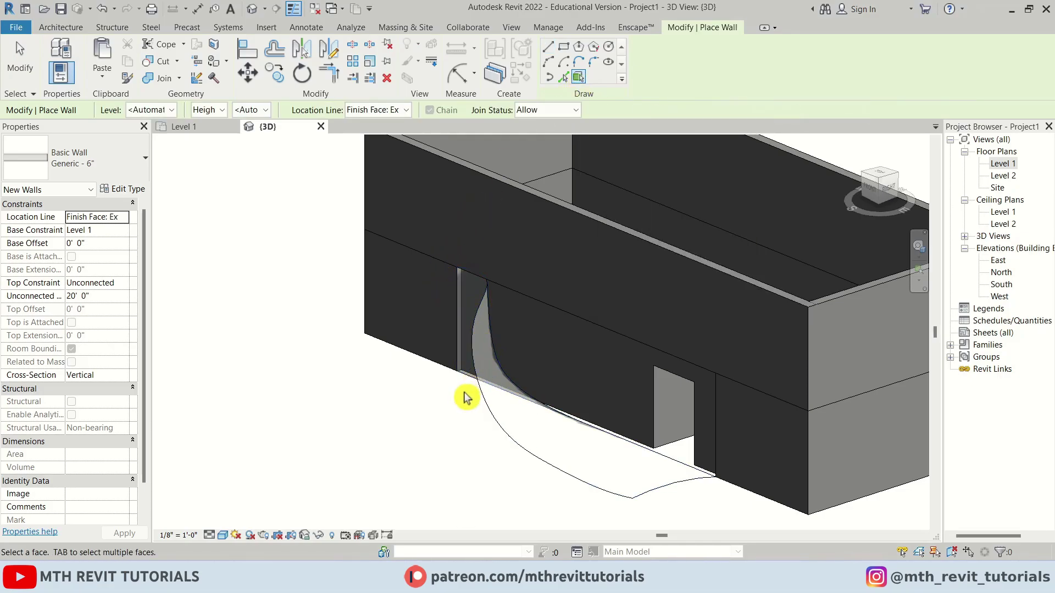
scroll(483, 401, "up", 2)
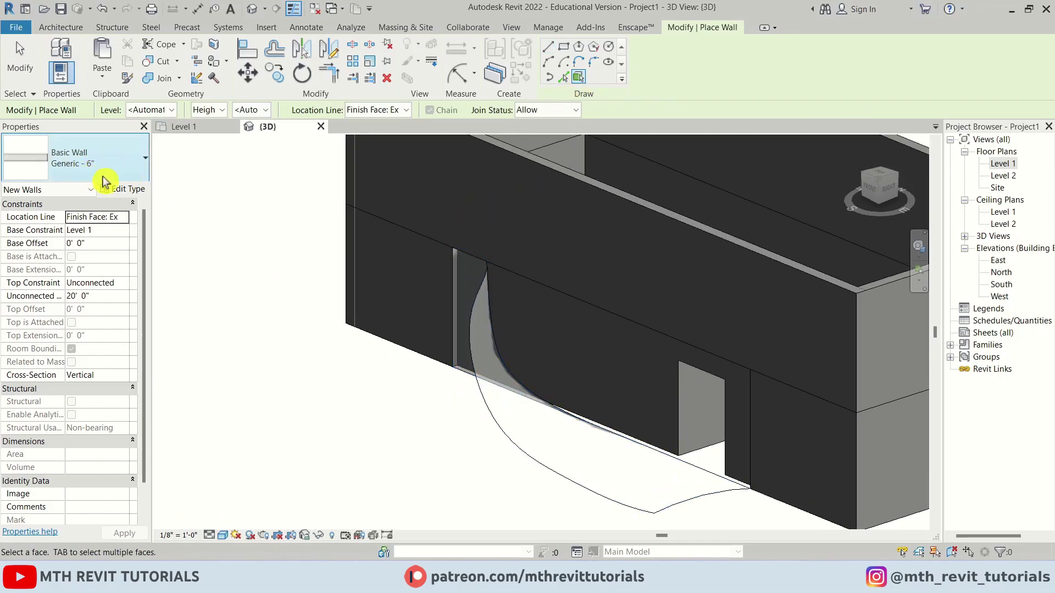
scroll(478, 418, "up", 2)
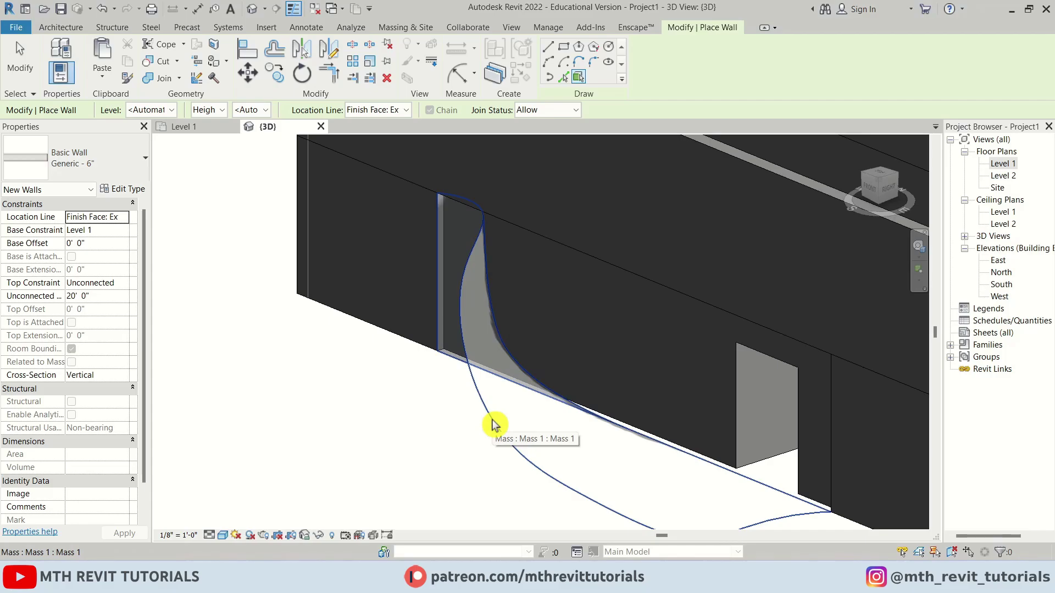
left_click(492, 424)
scroll(502, 253, "down", 3)
middle_click_drag(502, 252, 714, 327, "shift")
scroll(767, 330, "up", 4)
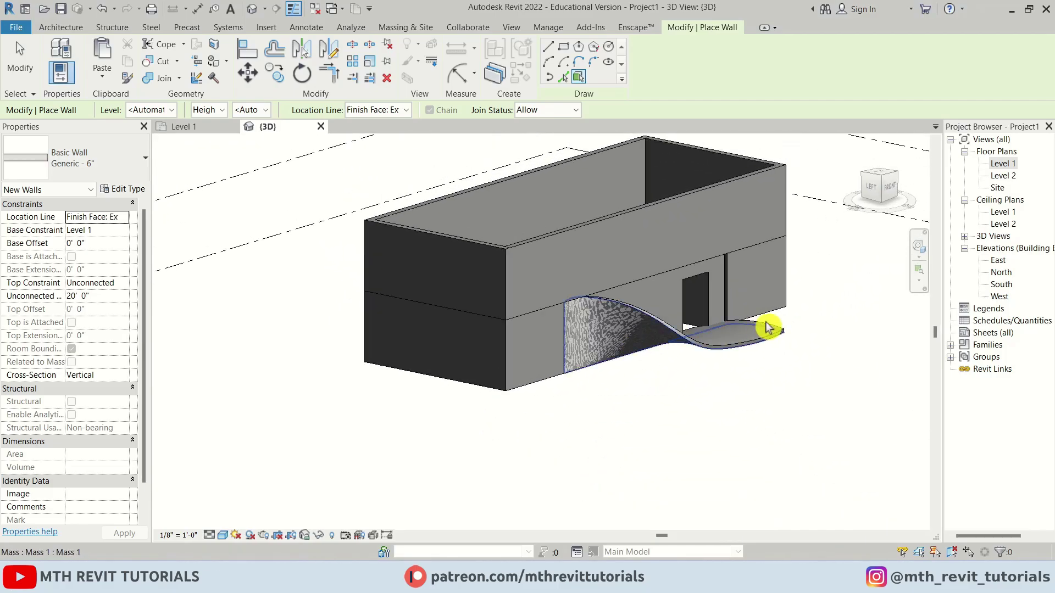
key("Escape")
Orbit and pan to a low front view of the curved wall
middle_click_drag(690, 380, 459, 290, "shift")
scroll(457, 382, "up", 3)
middle_click_drag(456, 382, 486, 378)
left_click(391, 306)
scroll(386, 295, "up", 2)
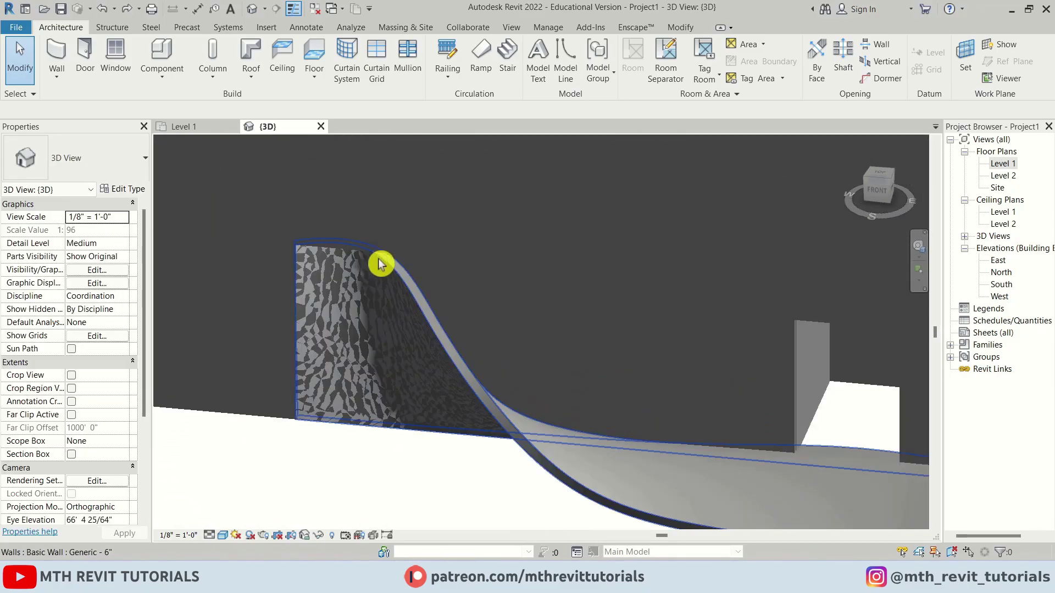
Crossing-select the curved wall and Mass 1, filter out Walls, and edit the mass in place
left_click(377, 264)
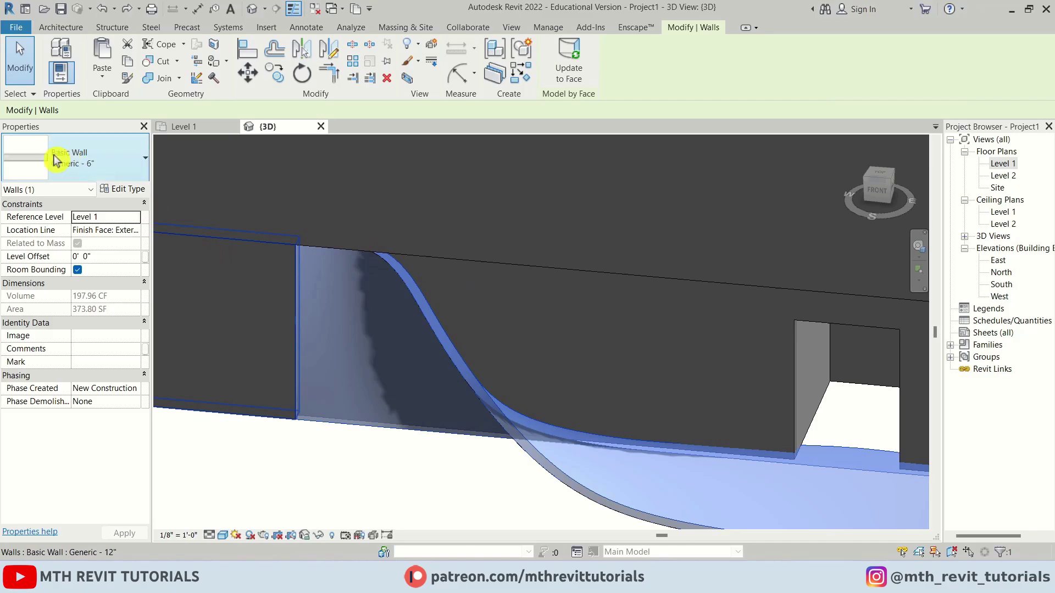
scroll(549, 315, "down", 3)
left_click(674, 445)
middle_click_drag(674, 445, 772, 525, "shift")
left_click_drag(800, 515, 680, 472)
left_click(611, 72)
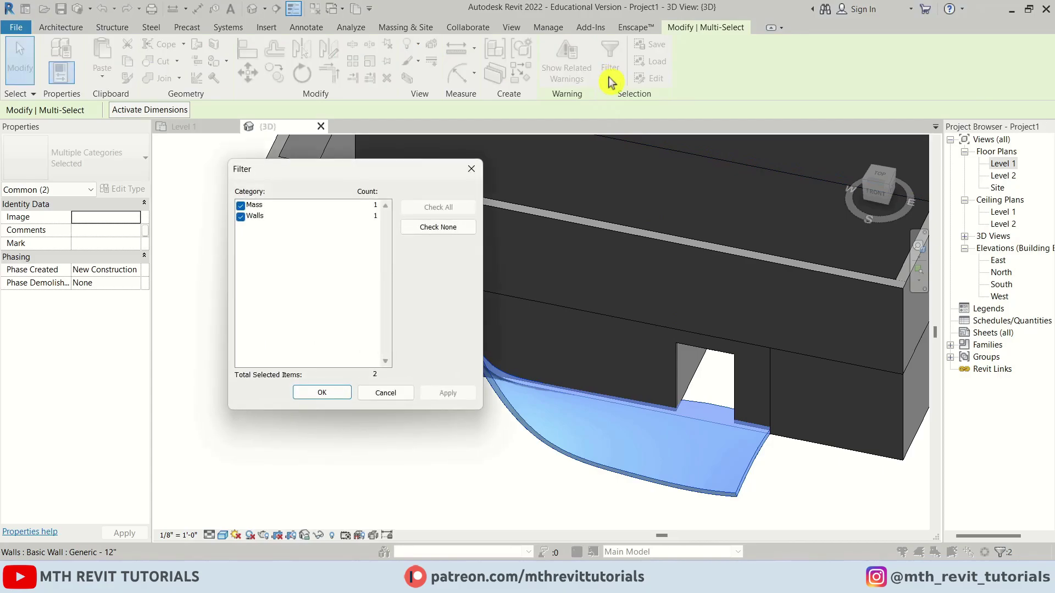
left_click(241, 218)
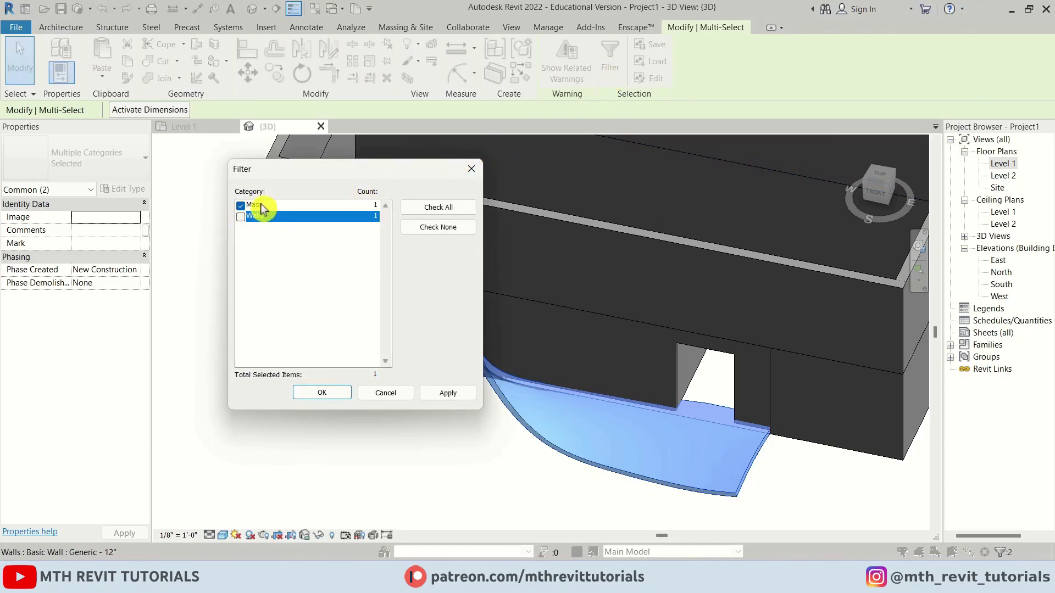
left_click(322, 393)
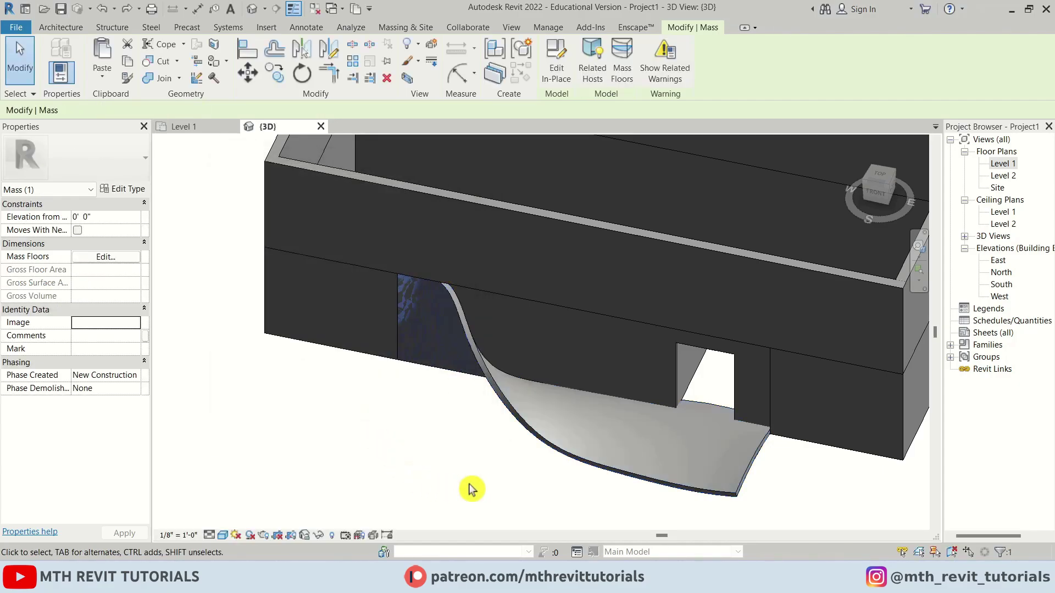
left_click(568, 80)
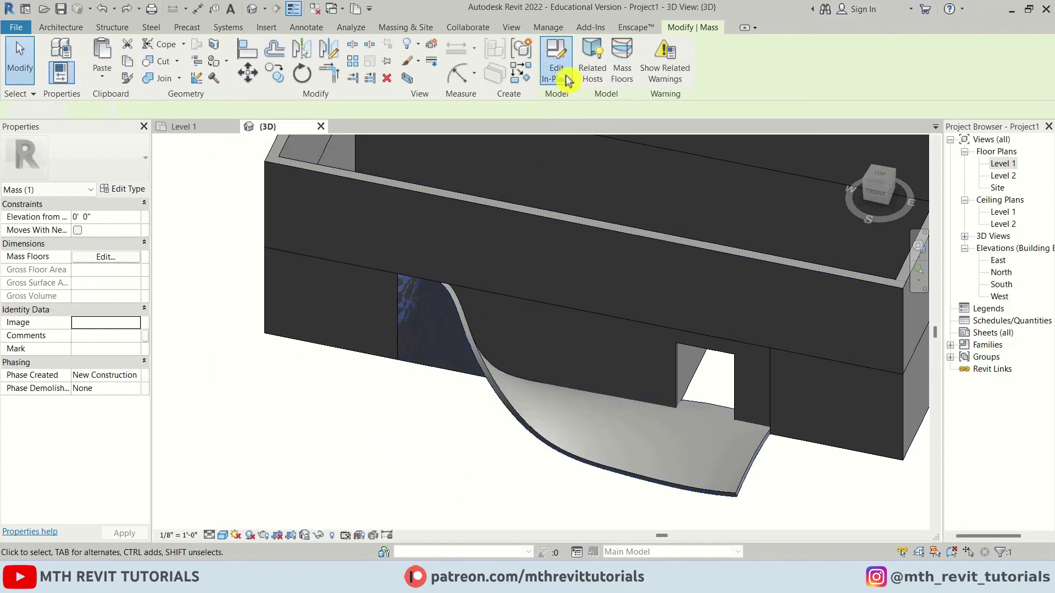
Set up a Reference line drawn on mass faces (Draw on Face) with 3D Snapping enabled
middle_click_drag(654, 395, 831, 264, "shift")
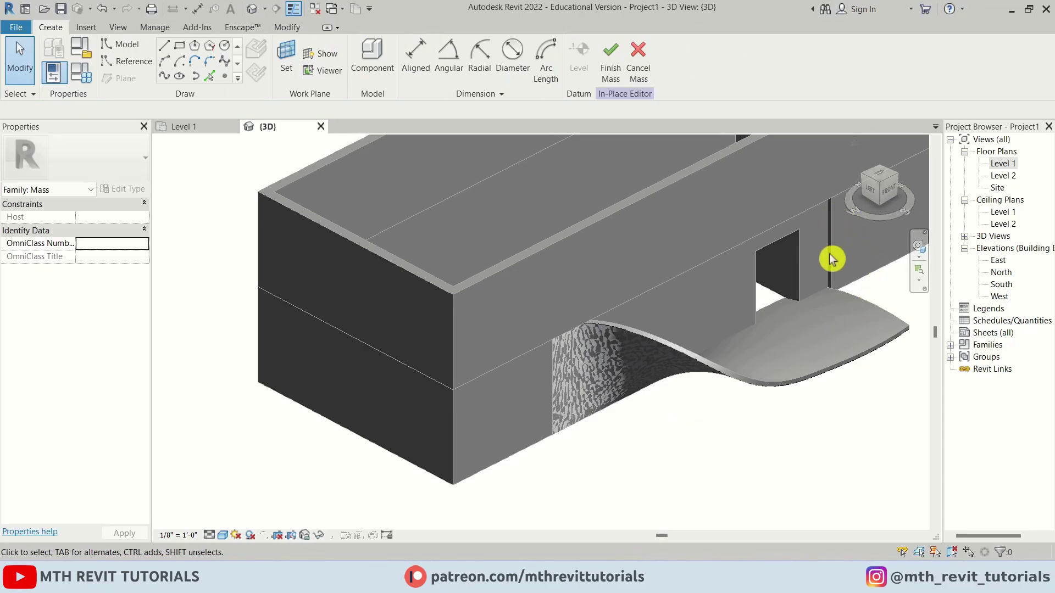
scroll(831, 258, "up", 3)
middle_click_drag(631, 259, 447, 249)
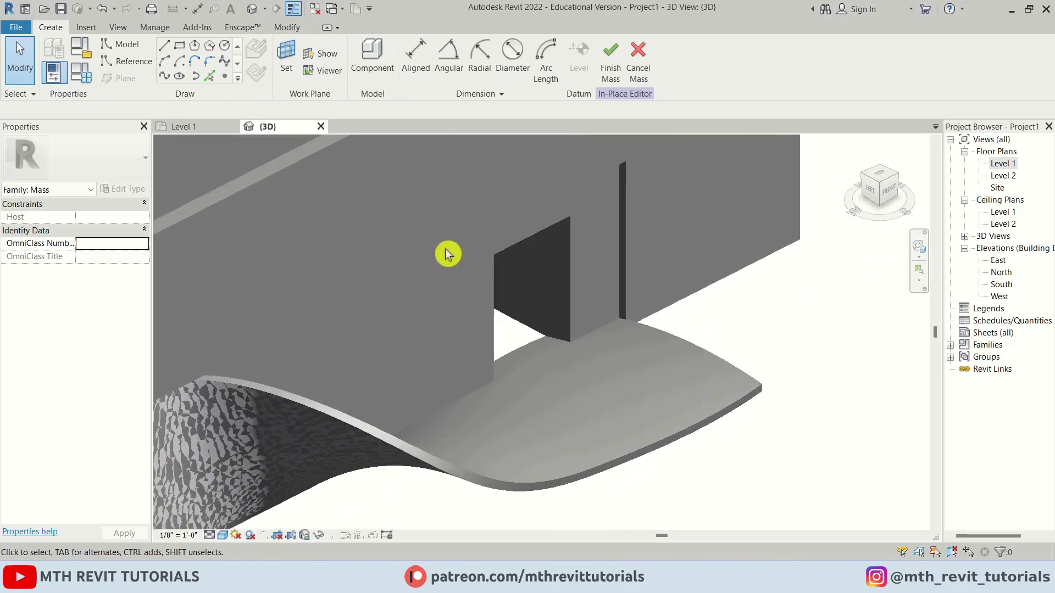
scroll(485, 275, "up", 2)
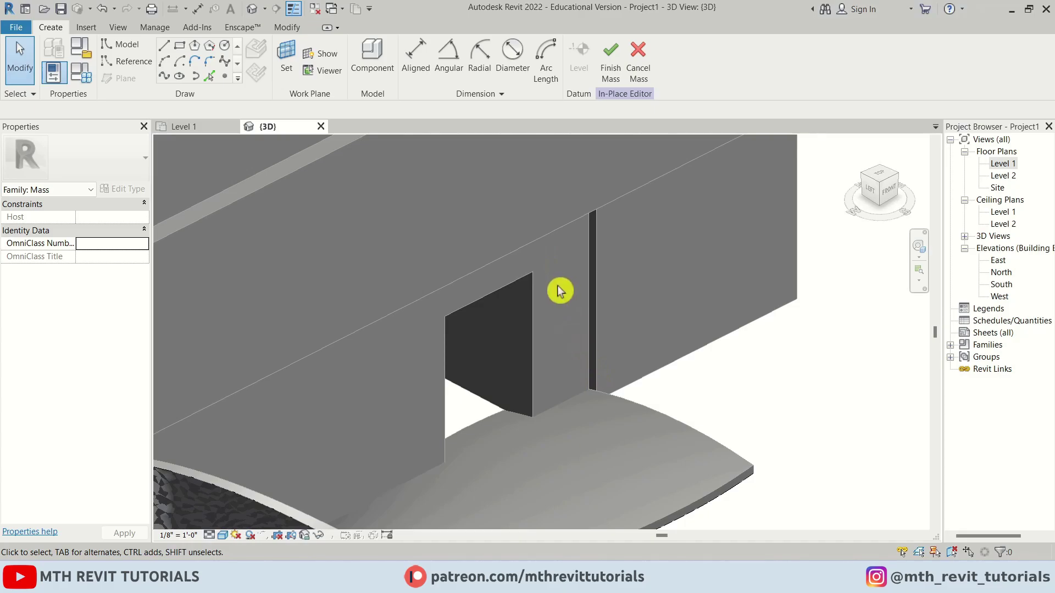
left_click(133, 61)
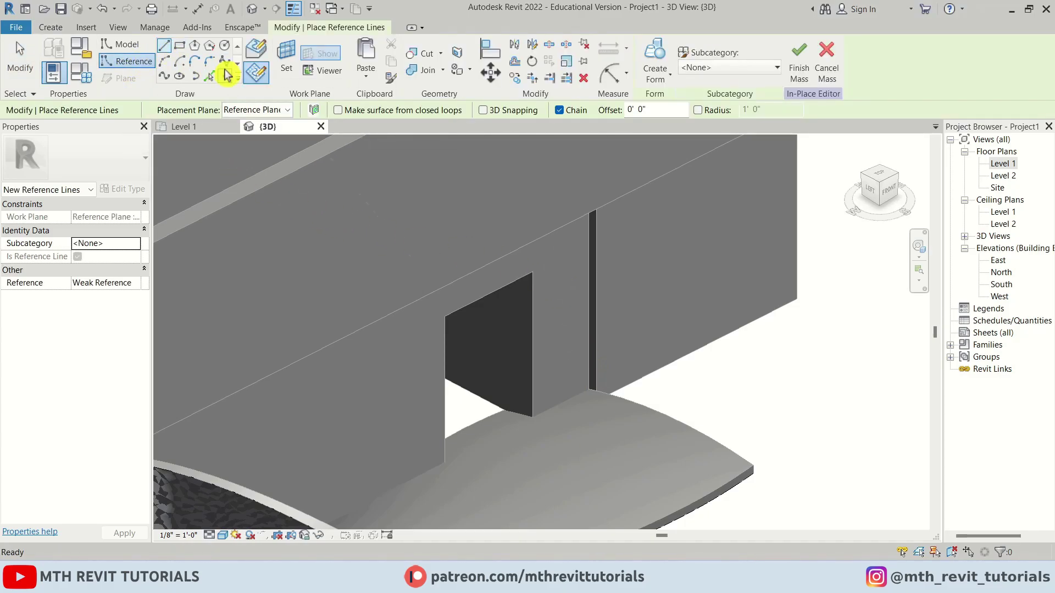
left_click(257, 55)
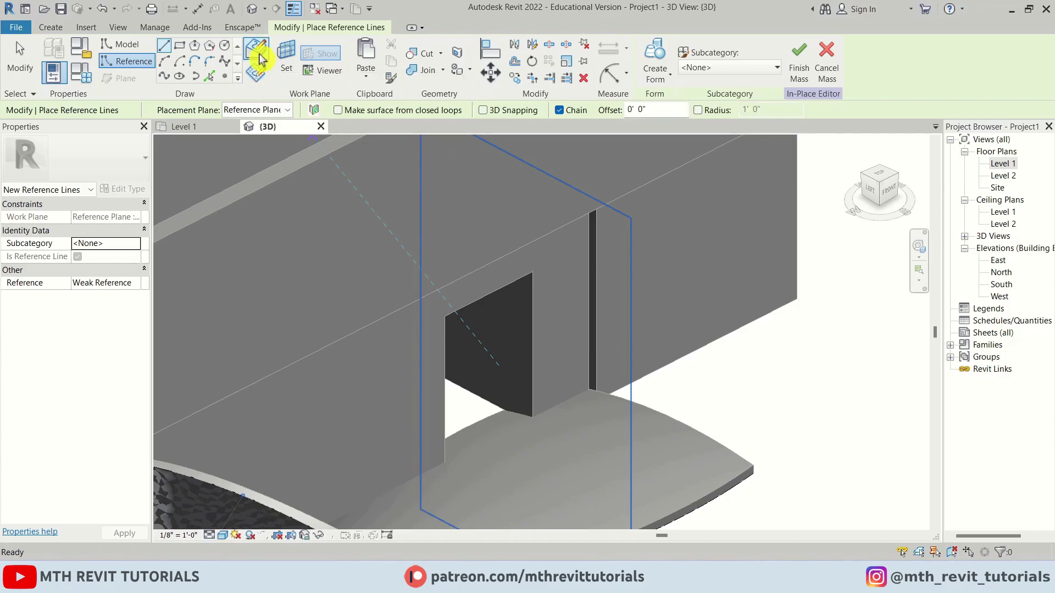
left_click(483, 111)
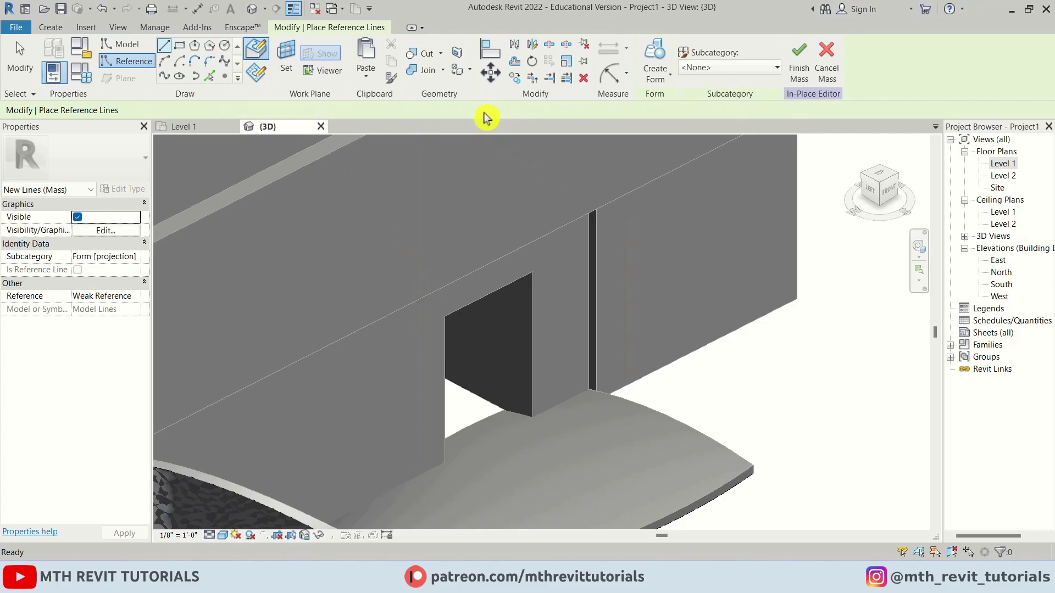
Draw a sloped reference line from the wall top to the canopy's outer edge, then view FRONT
middle_click_drag(566, 282, 691, 380, "shift")
scroll(546, 282, "up", 3)
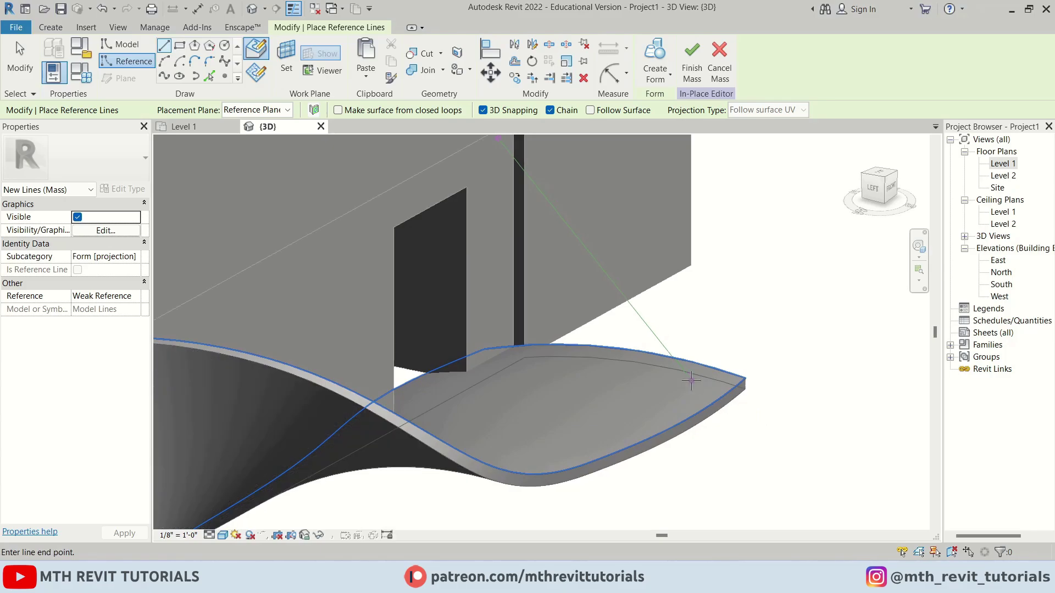
left_click(701, 380)
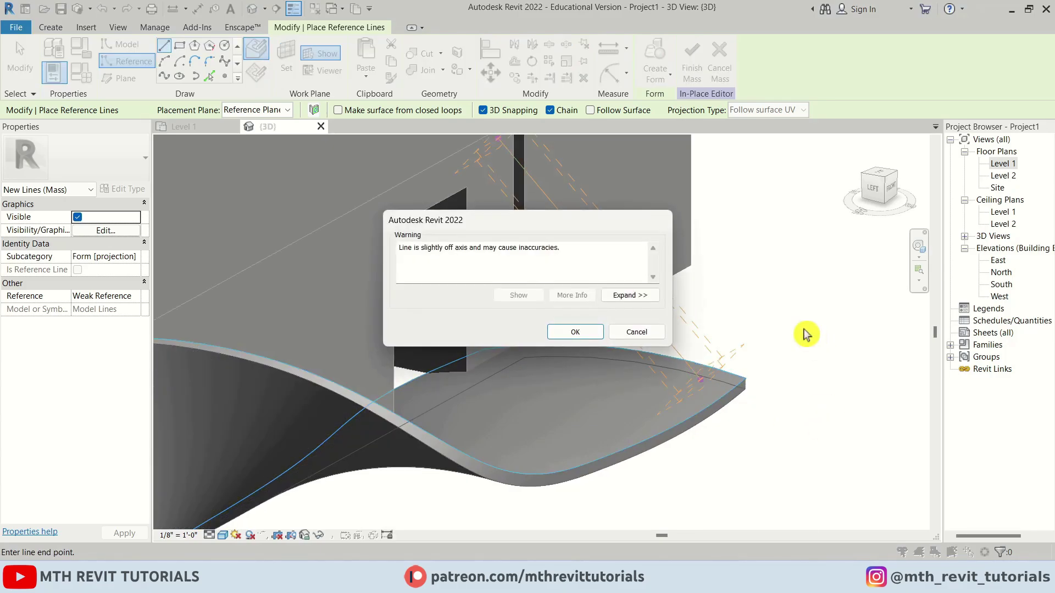
left_click(589, 333)
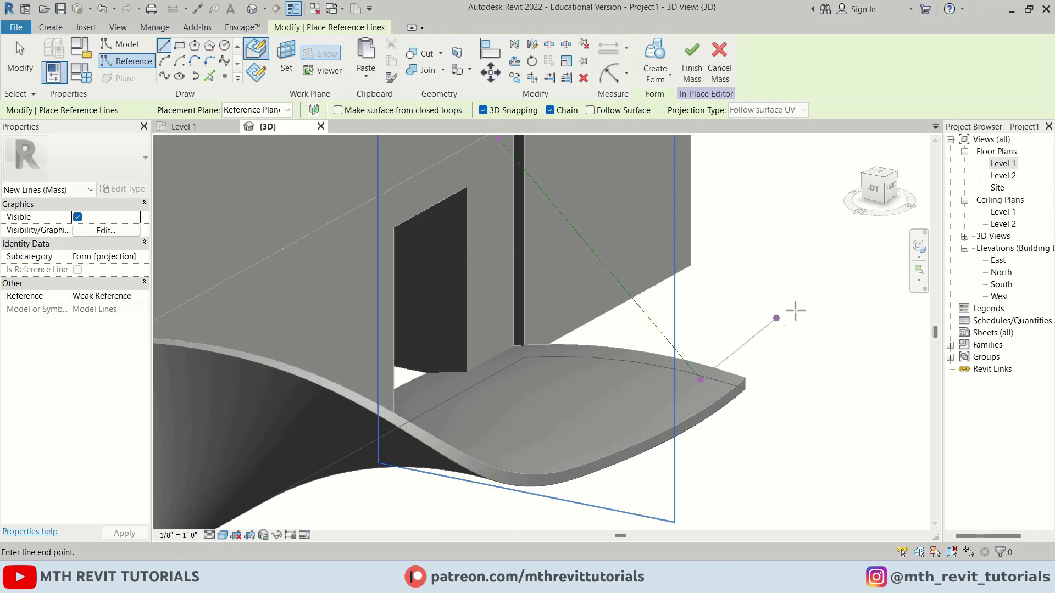
key("Escape")
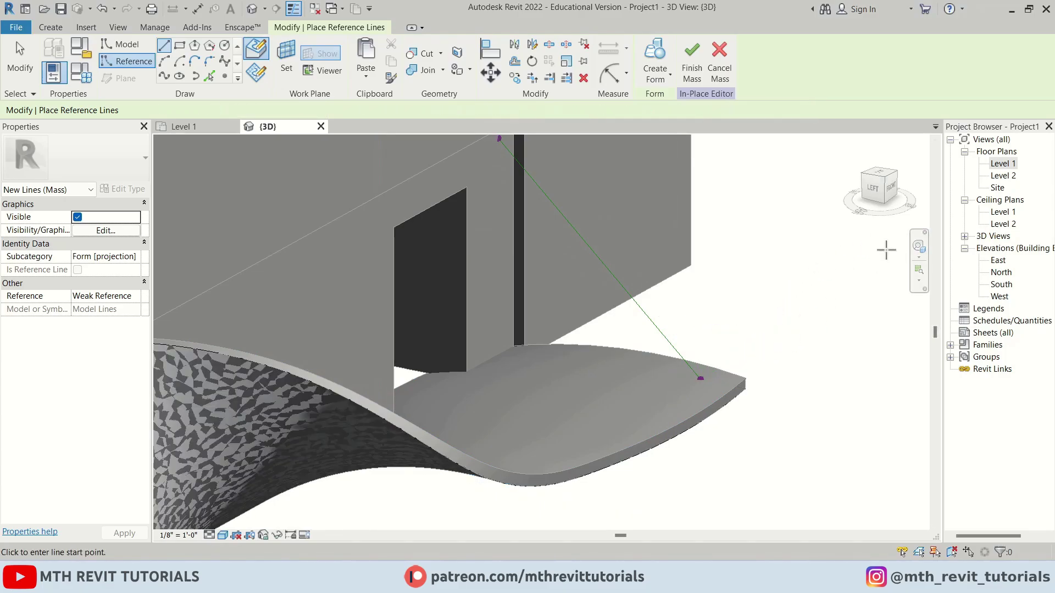
key("Escape")
scroll(896, 242, "up", 5)
left_click(889, 187)
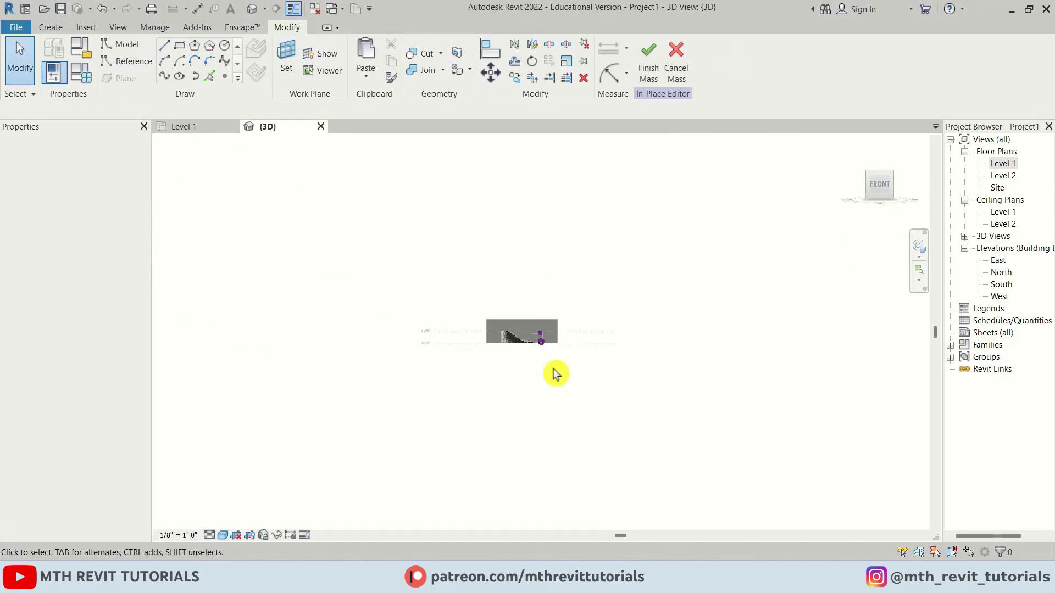
Move the reference line's upper end point along the wall's top edge, nudging it slightly left
scroll(556, 372, "up", 6)
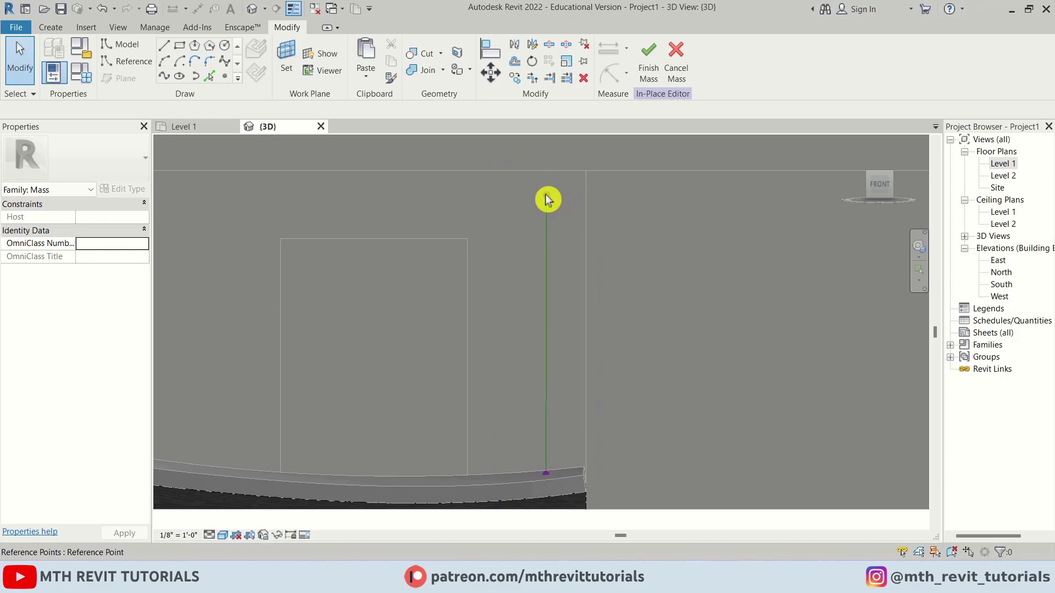
left_click(546, 195)
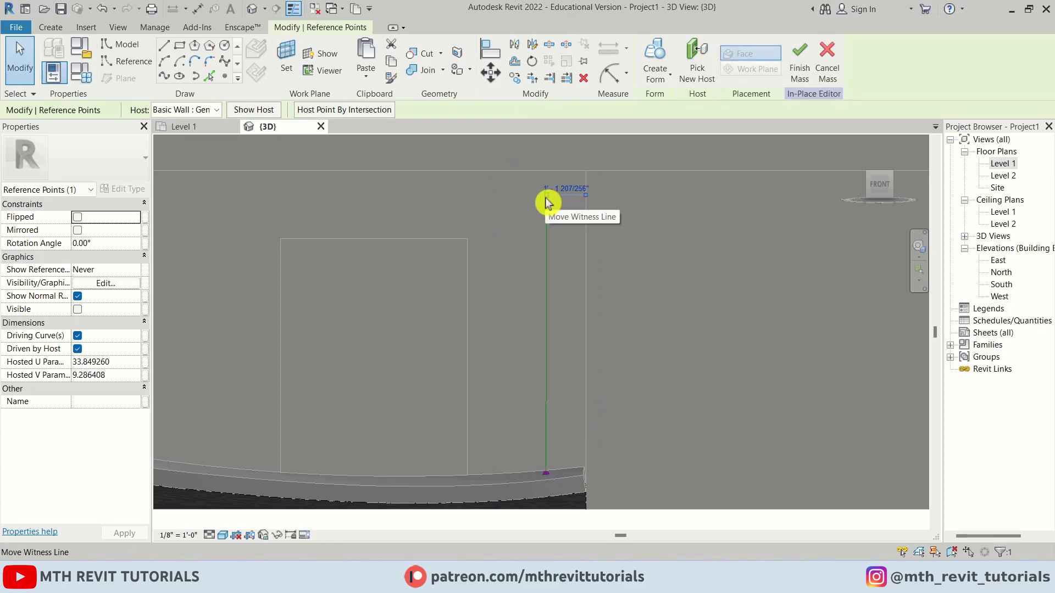
left_click_drag(546, 188, 570, 187)
left_click(496, 81)
left_click(548, 186)
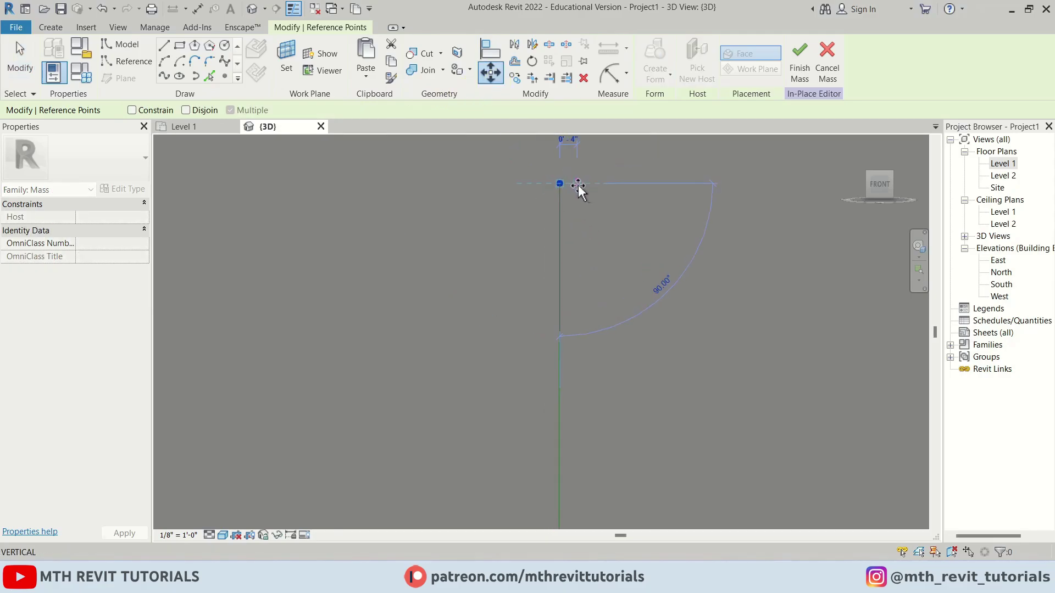
left_click(576, 186)
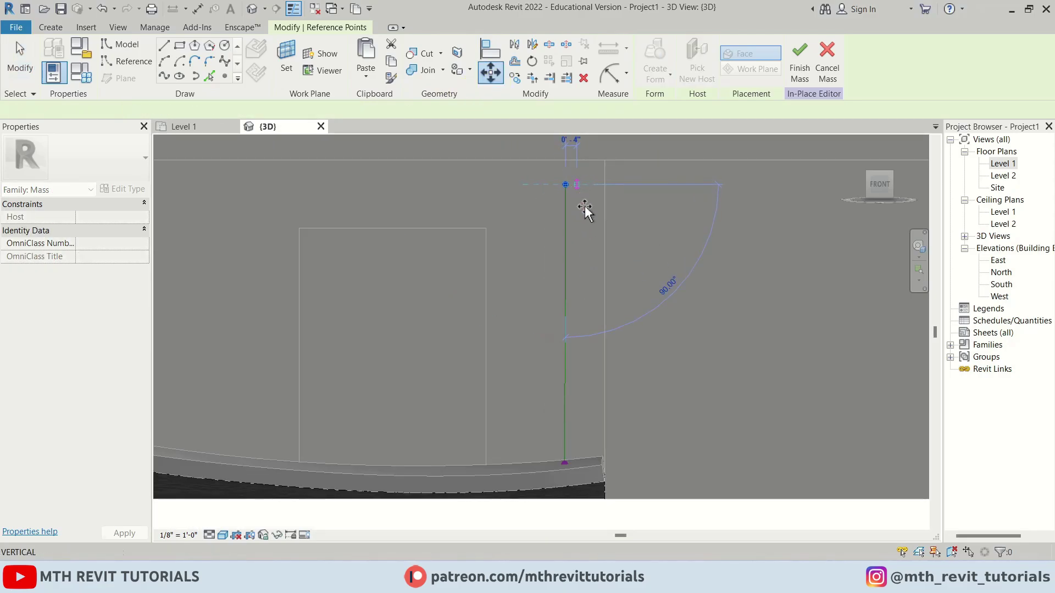
left_click(607, 237)
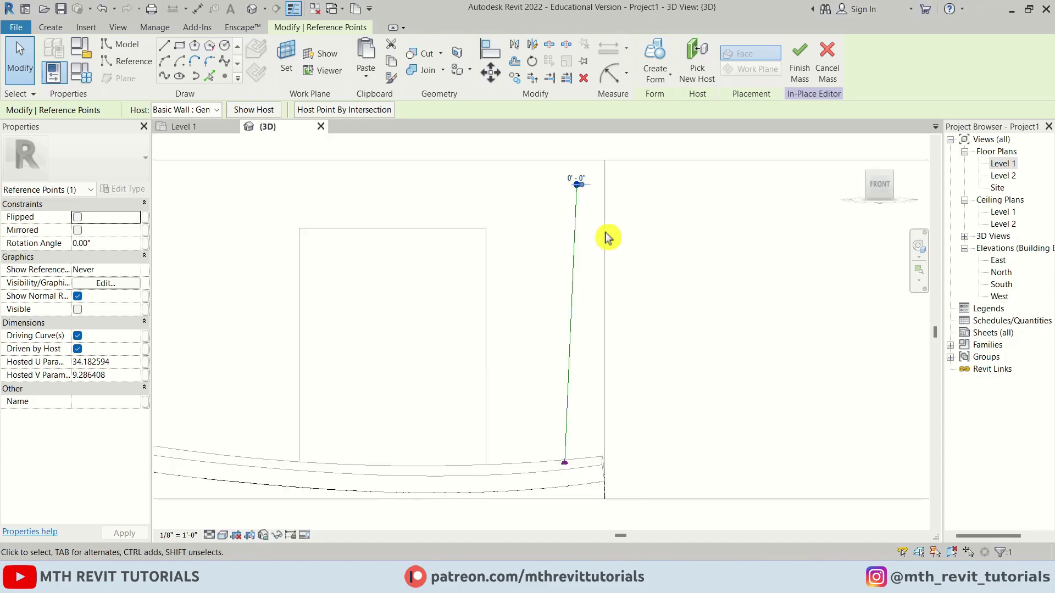
key("Left")
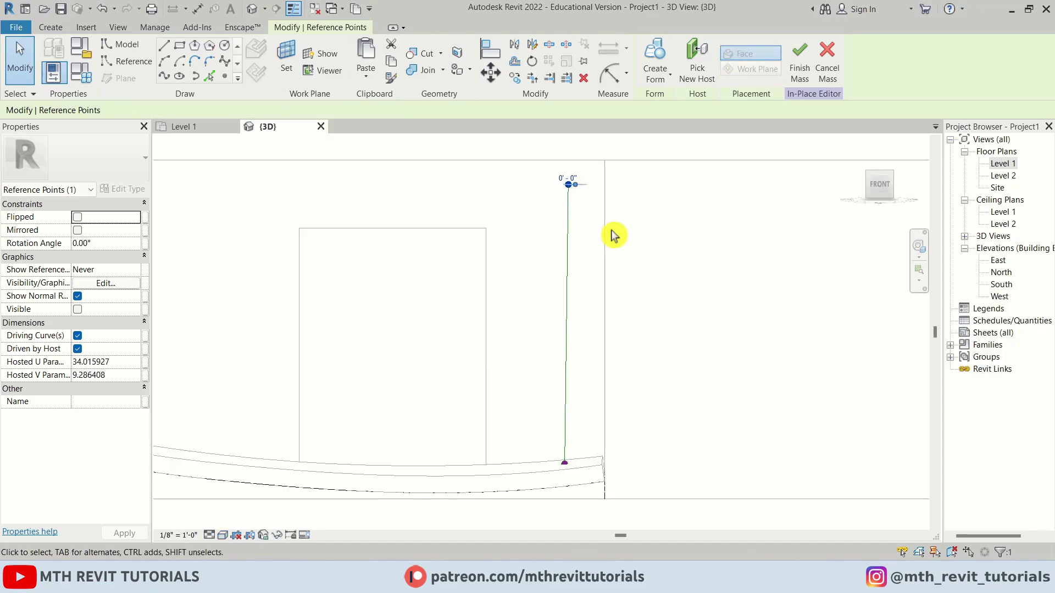
key("Escape")
mouse_move(699, 334)
middle_mouse_down("shift")
mouse_move(730, 400)
mouse_move(767, 445)
mouse_move(907, 480)
mouse_move(770, 396)
mouse_move(692, 454)
mouse_move(734, 305)
middle_mouse_up("shift")
scroll(610, 326, "up", 2)
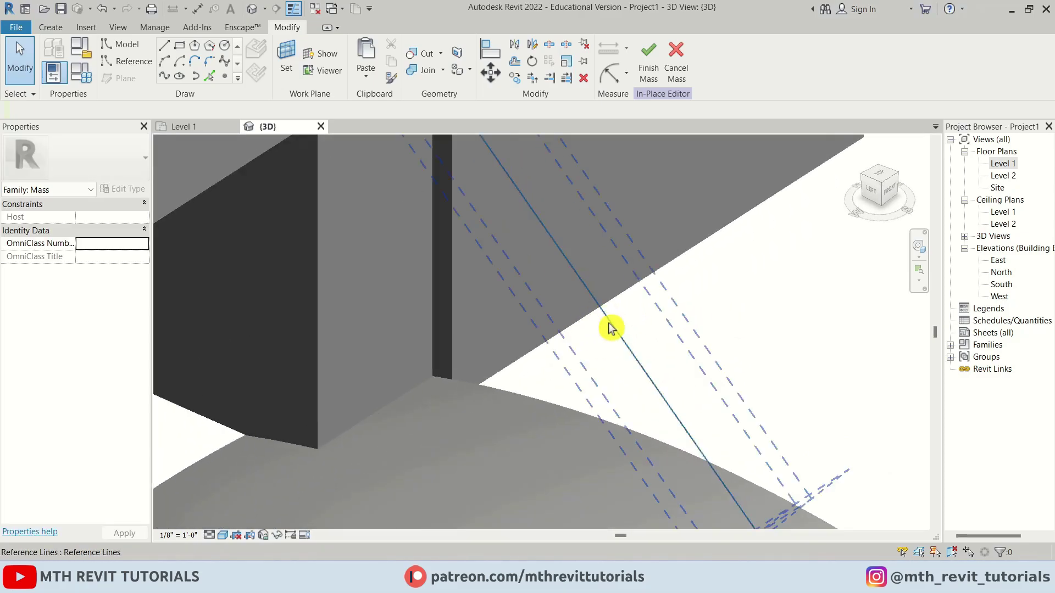
Place a reference point on the sloped line and set the work plane to its perpendicular plane
left_click(225, 77)
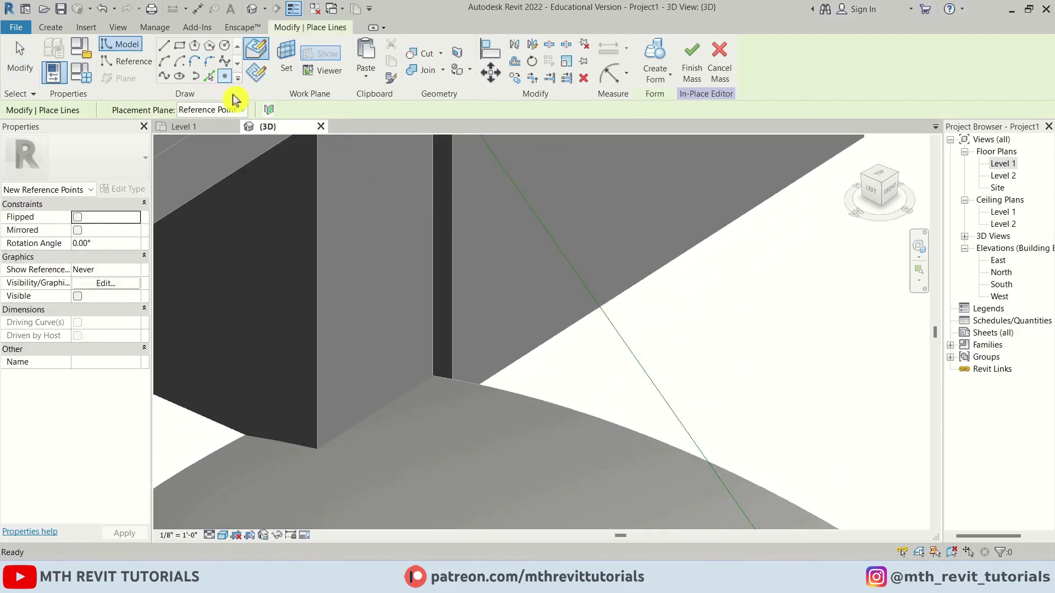
left_click(628, 346)
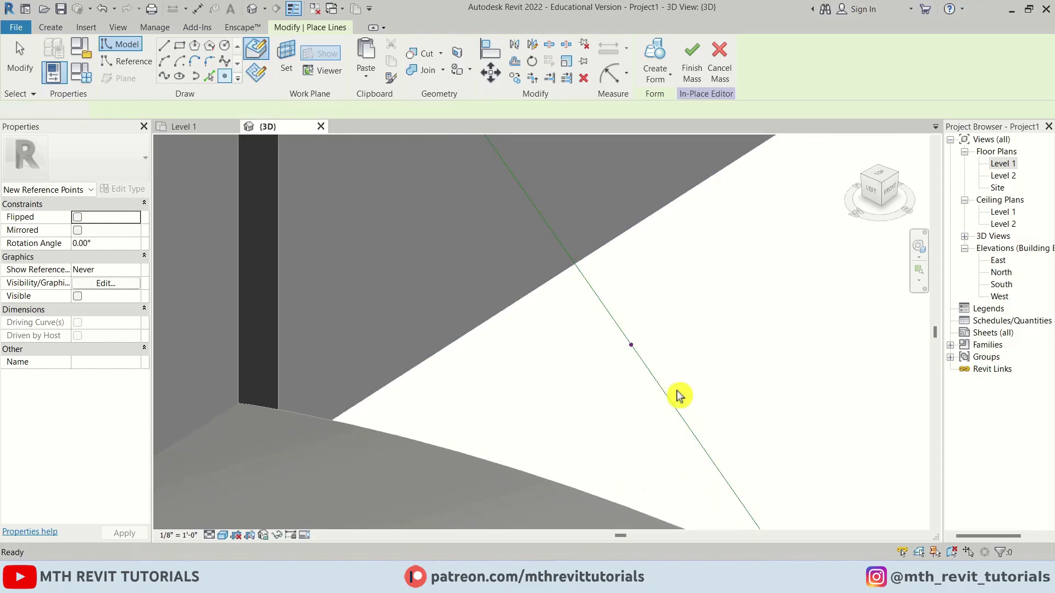
key("Escape")
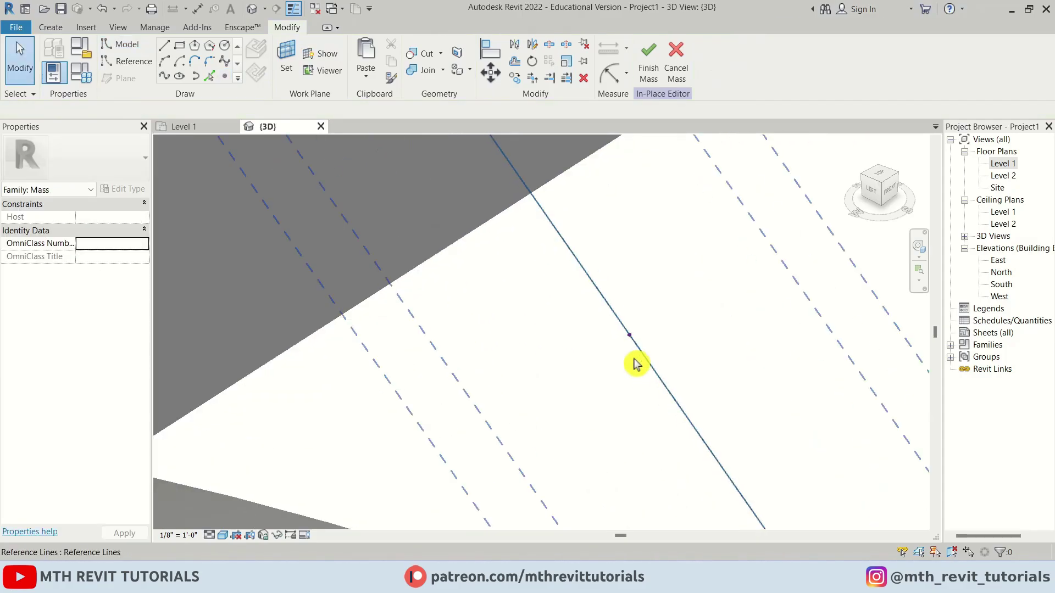
left_click(288, 64)
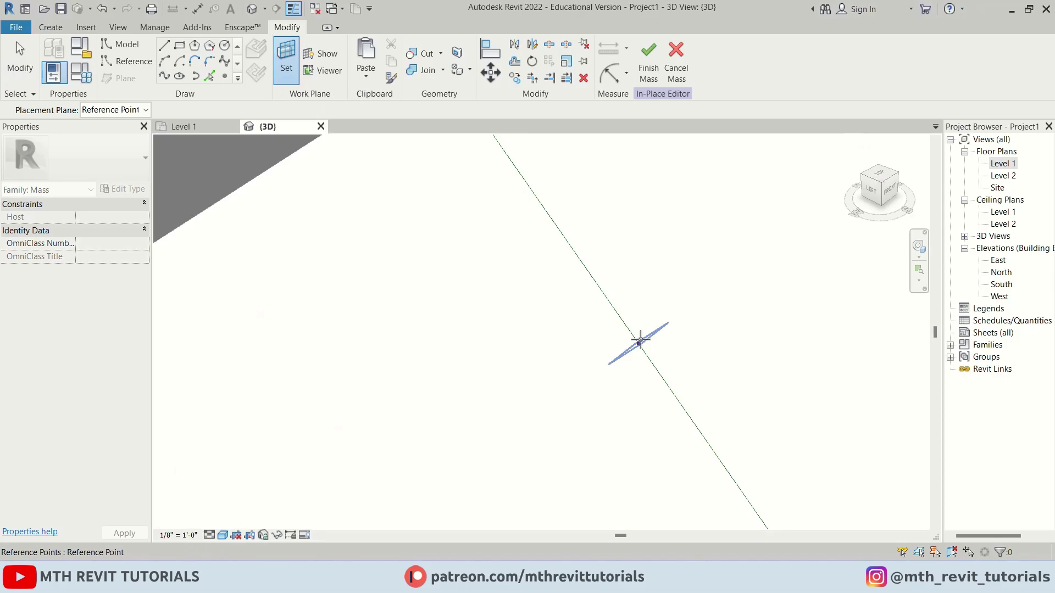
key("Tab")
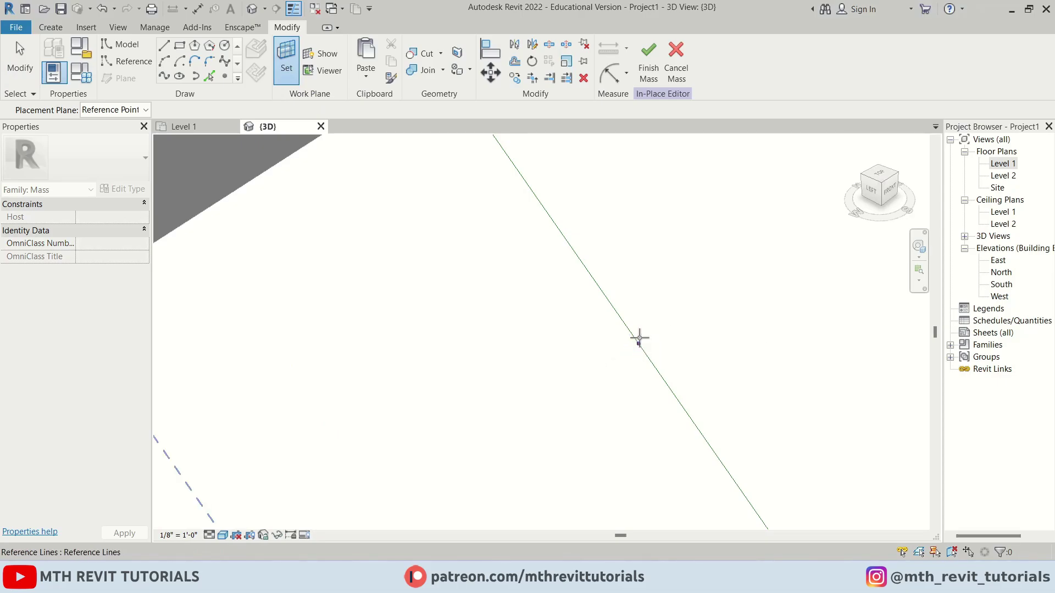
left_click(639, 338)
middle_click_drag(601, 329, 525, 226, "shift")
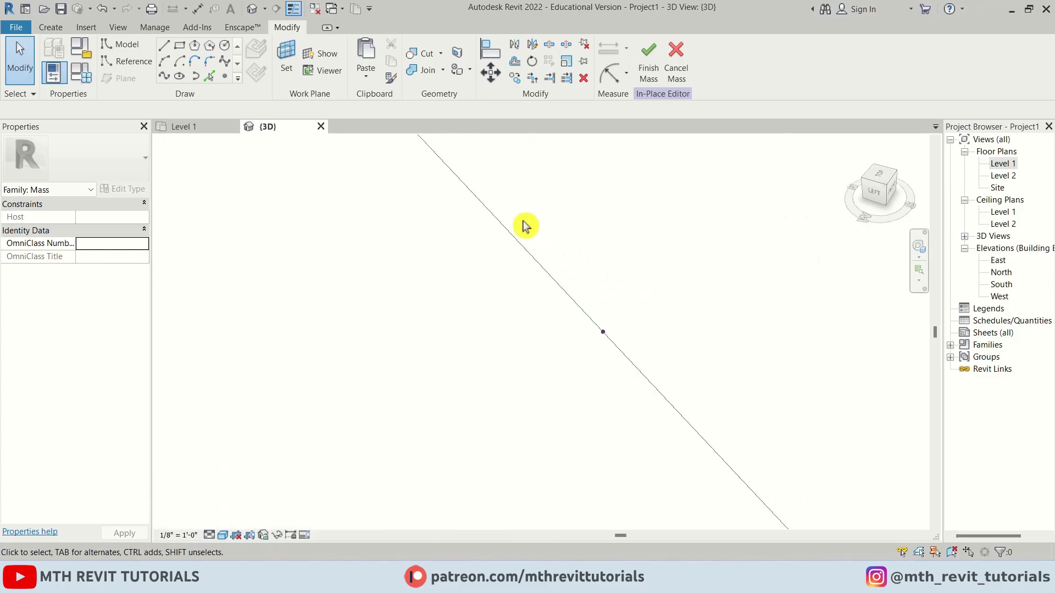
Draw a small circle of radius .5" (15mm) centred on the reference point
left_click(225, 46)
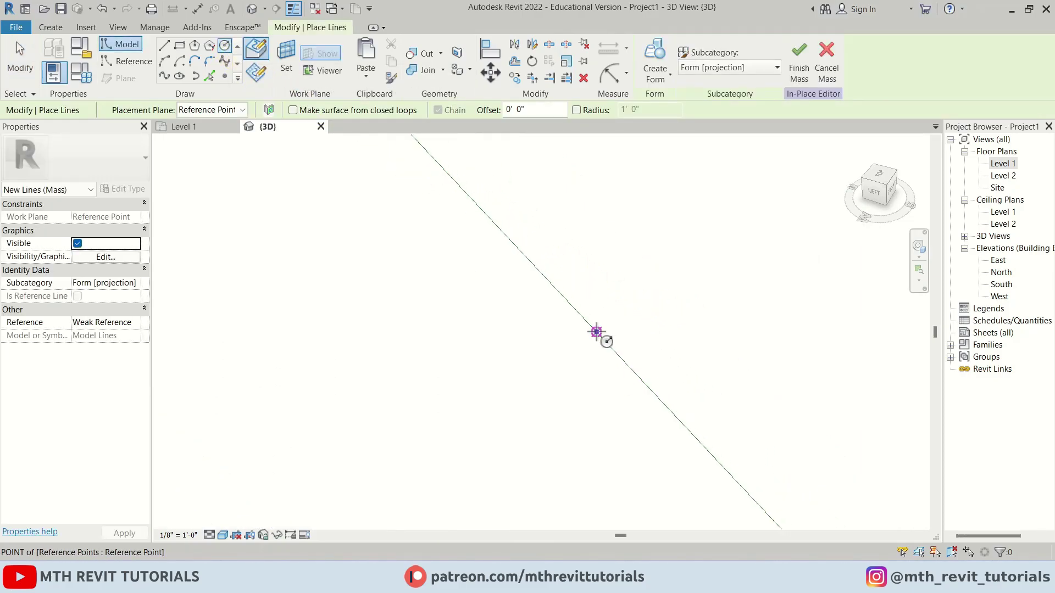
left_click(596, 332)
type(".5\" 15mm")
key("Return")
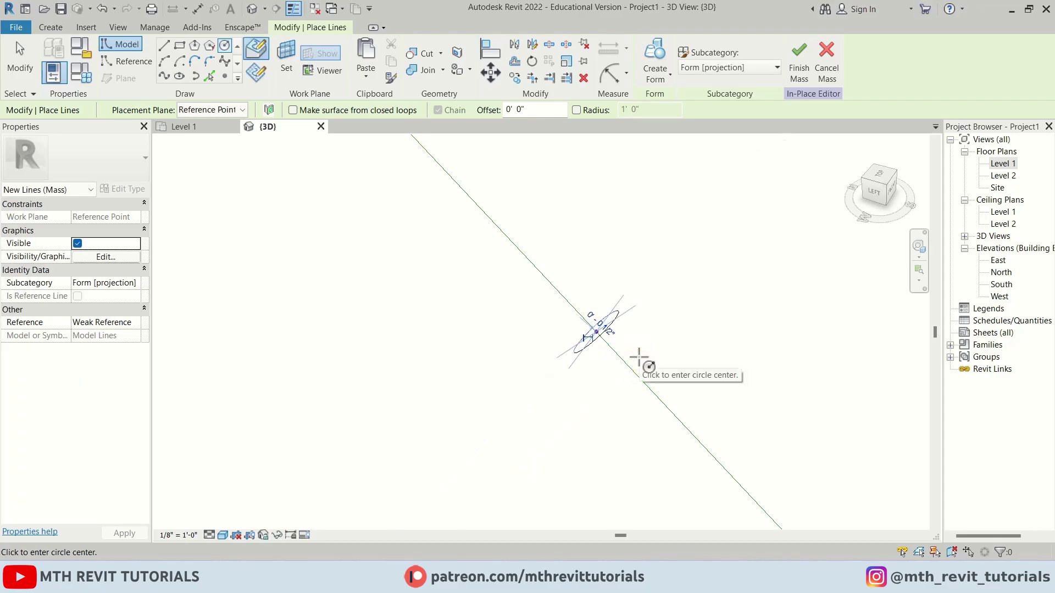
key("Escape")
key("Escape")
scroll(643, 348, "up", 5)
scroll(638, 339, "down", 5)
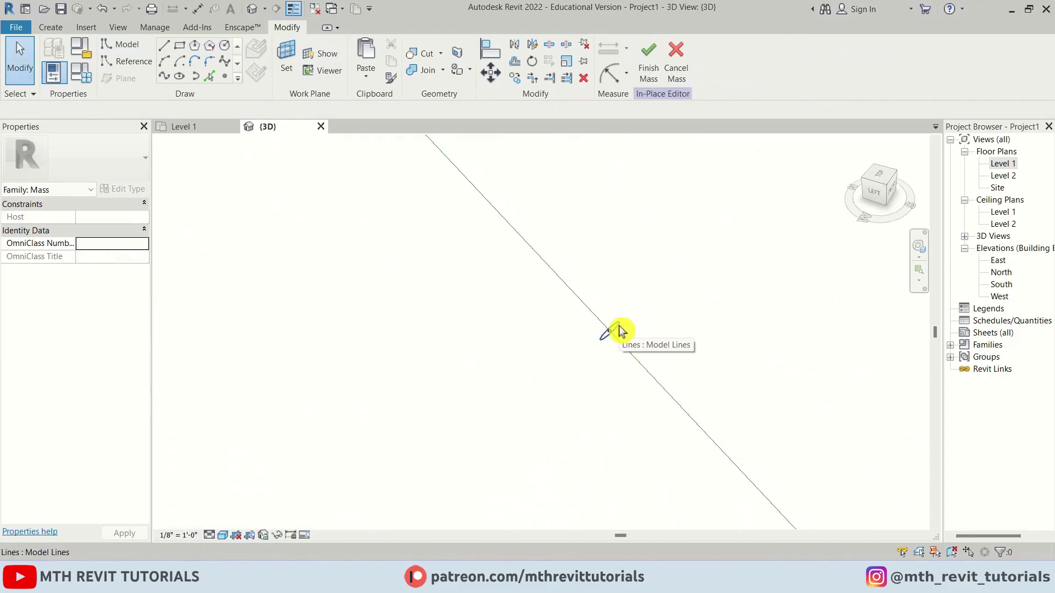
Create a solid rod form from the circle and reference line, then finish the mass
left_click(620, 330)
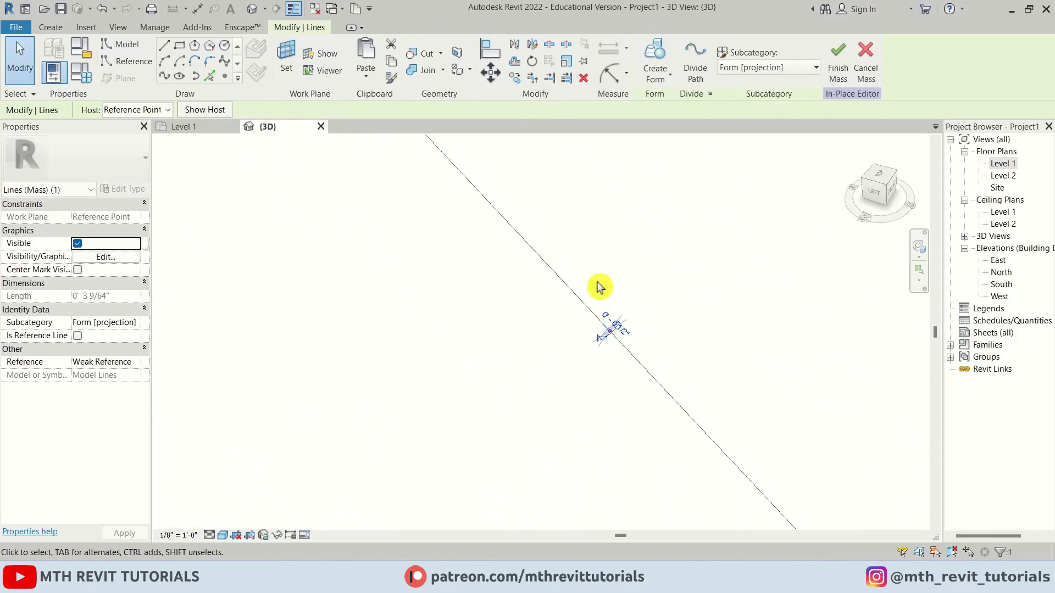
left_click(545, 262, "ctrl")
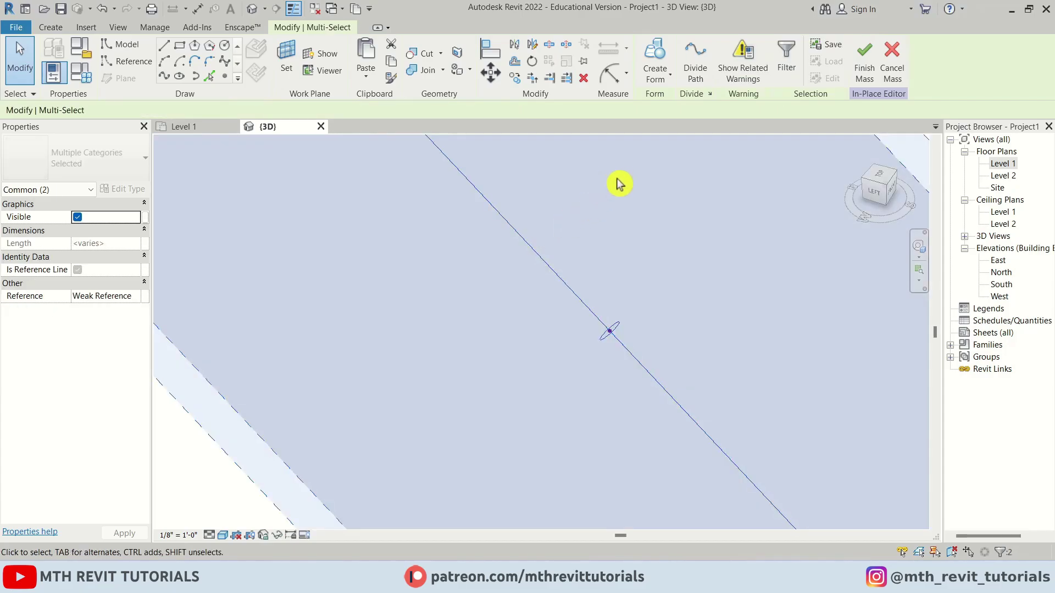
scroll(628, 253, "down", 3)
left_click(666, 61)
scroll(716, 308, "down", 3)
middle_click_drag(669, 341, 505, 264, "shift")
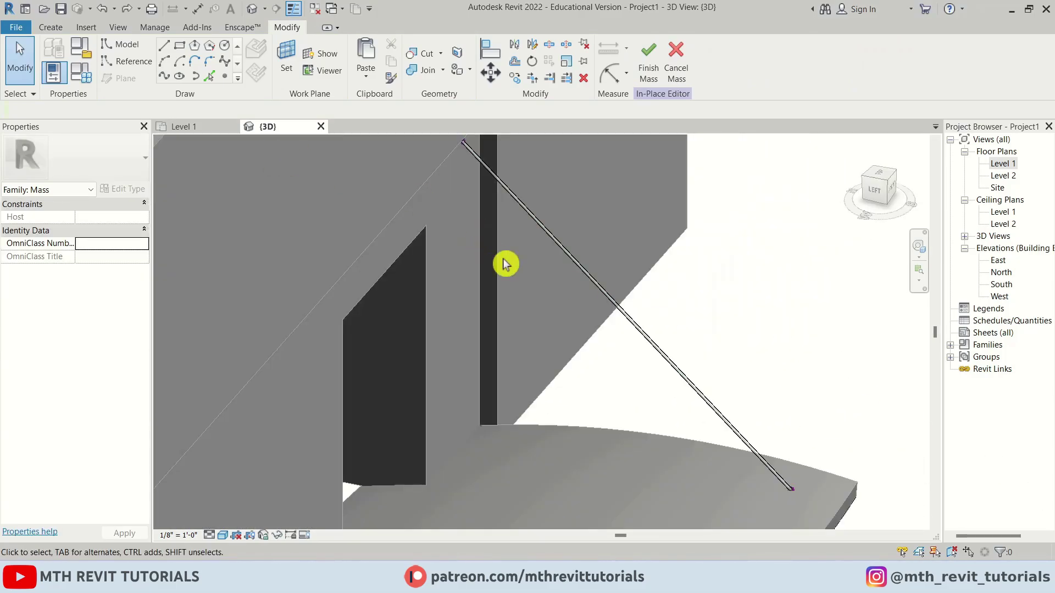
left_click(647, 83)
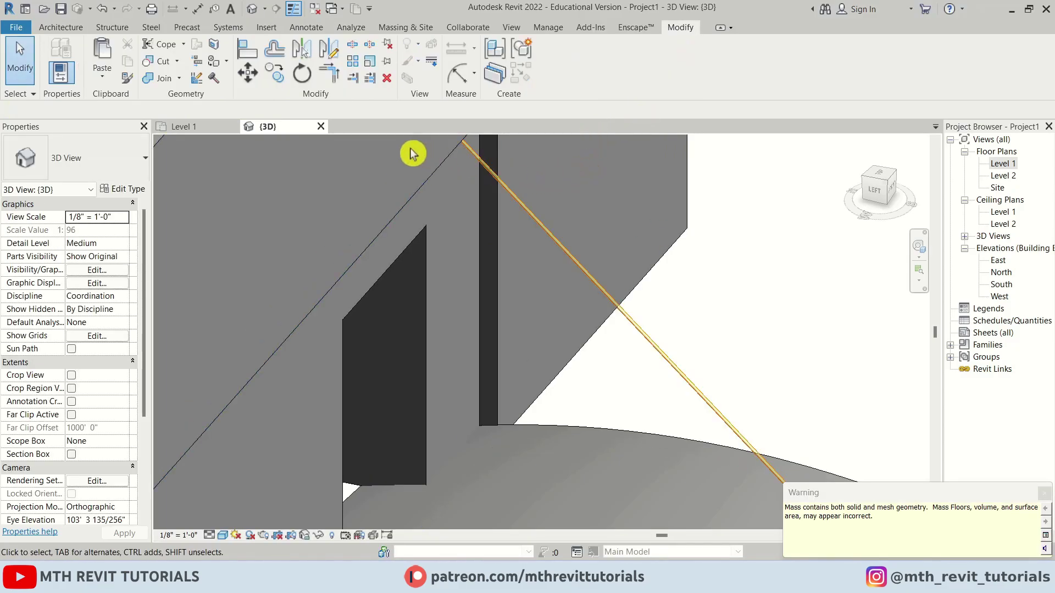
Duplicate the Generic 6" wall type as 1mm with a 1mm structural layer thickness
left_click(66, 30)
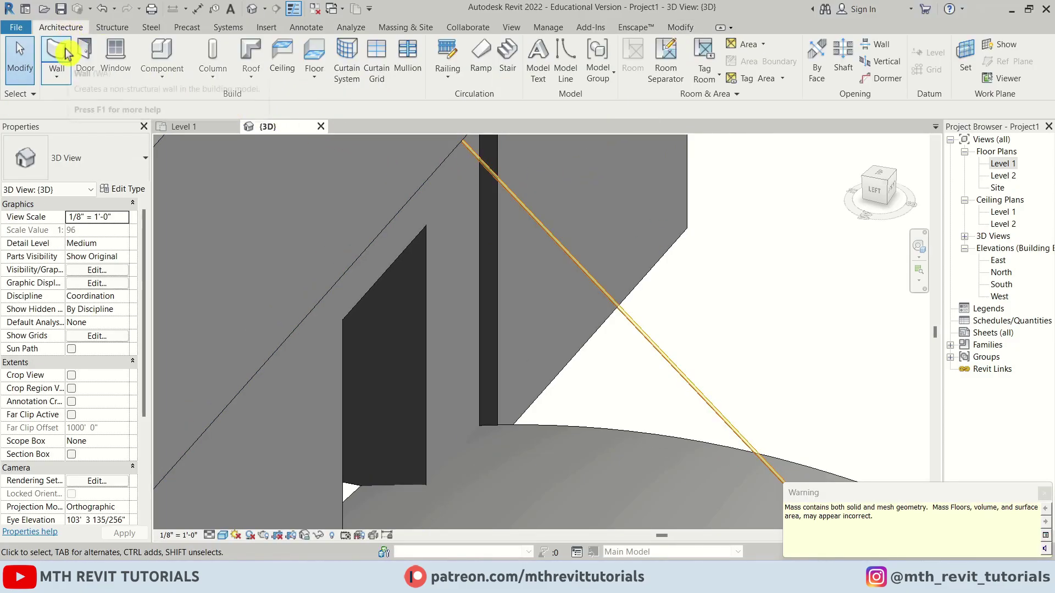
left_click(69, 48)
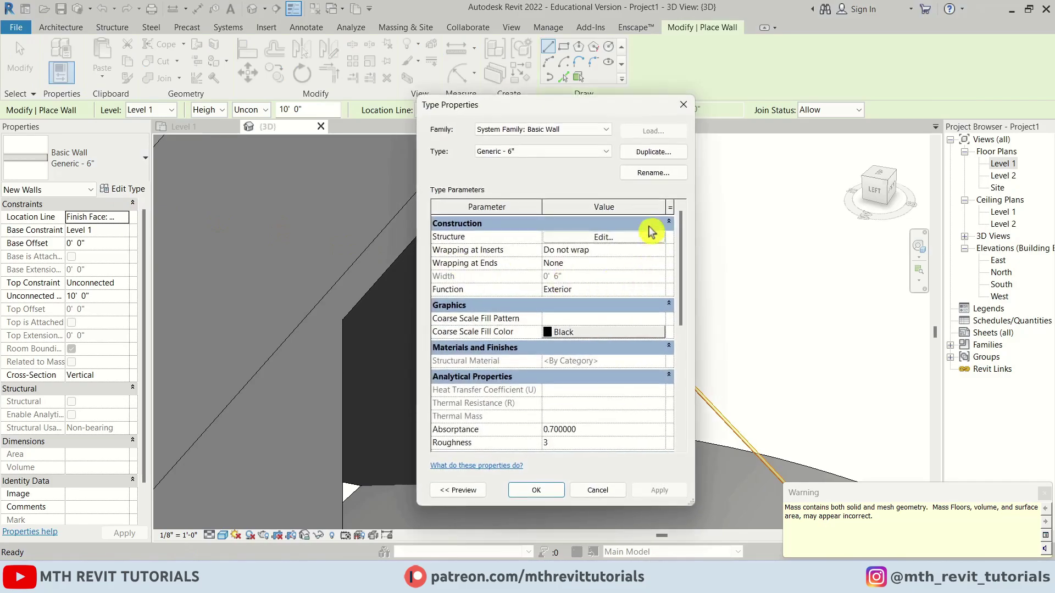
left_click(661, 152)
type("1mm")
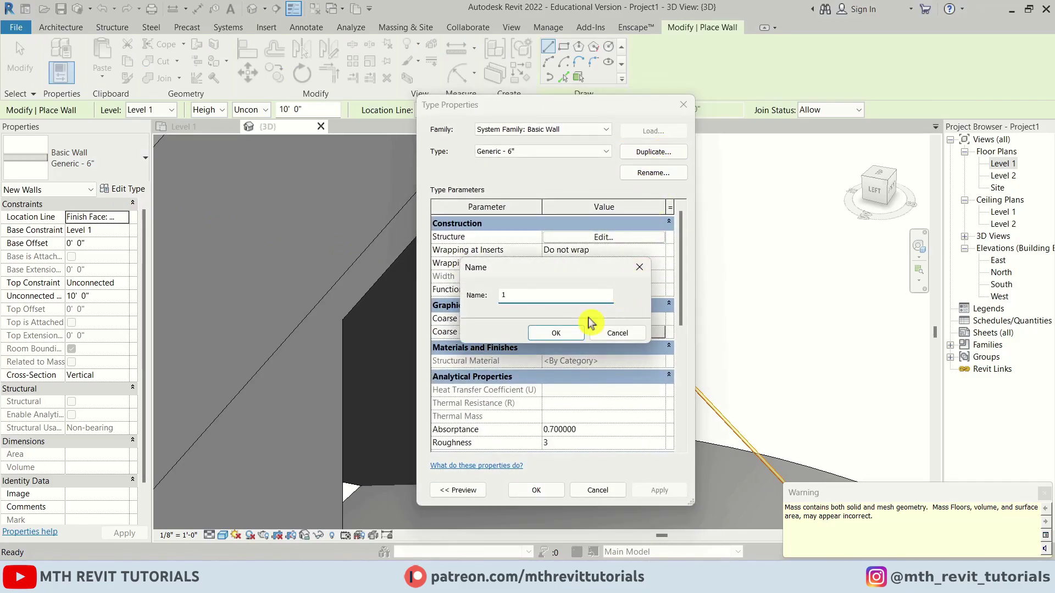
left_click(552, 333)
left_click(601, 237)
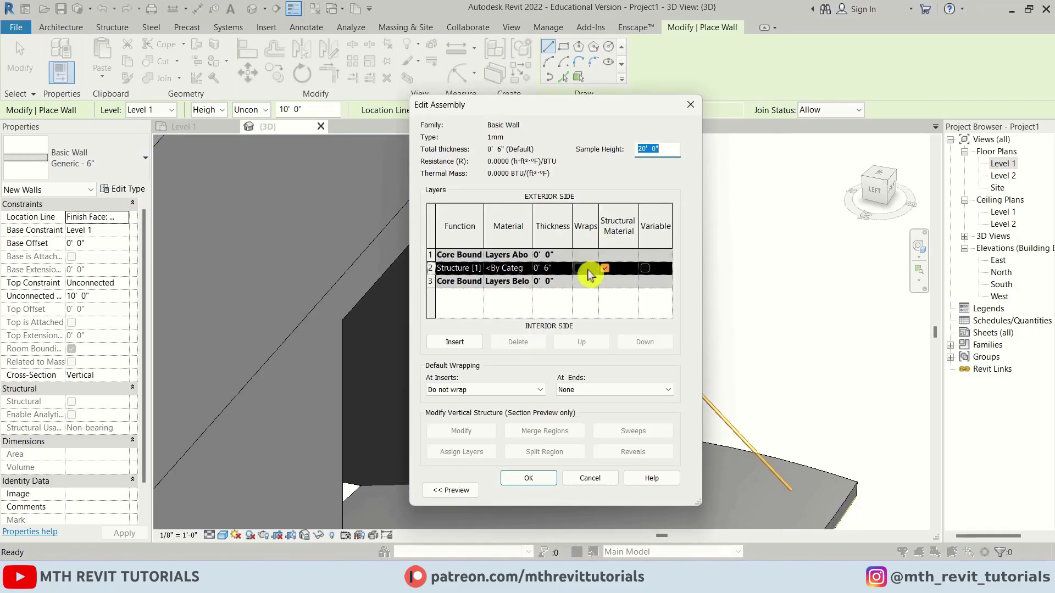
left_click(553, 270)
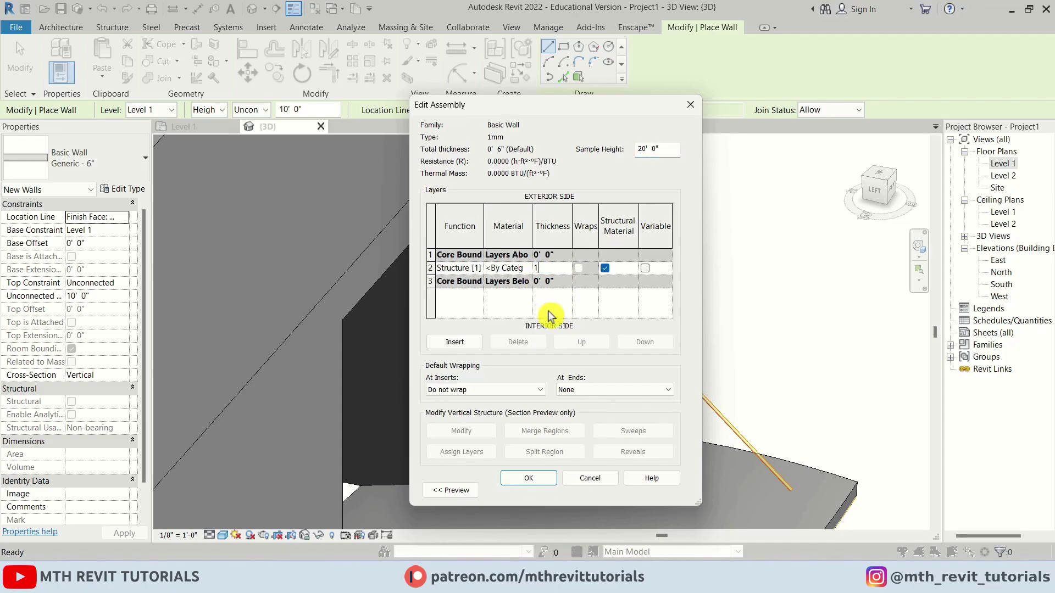
left_click(529, 478)
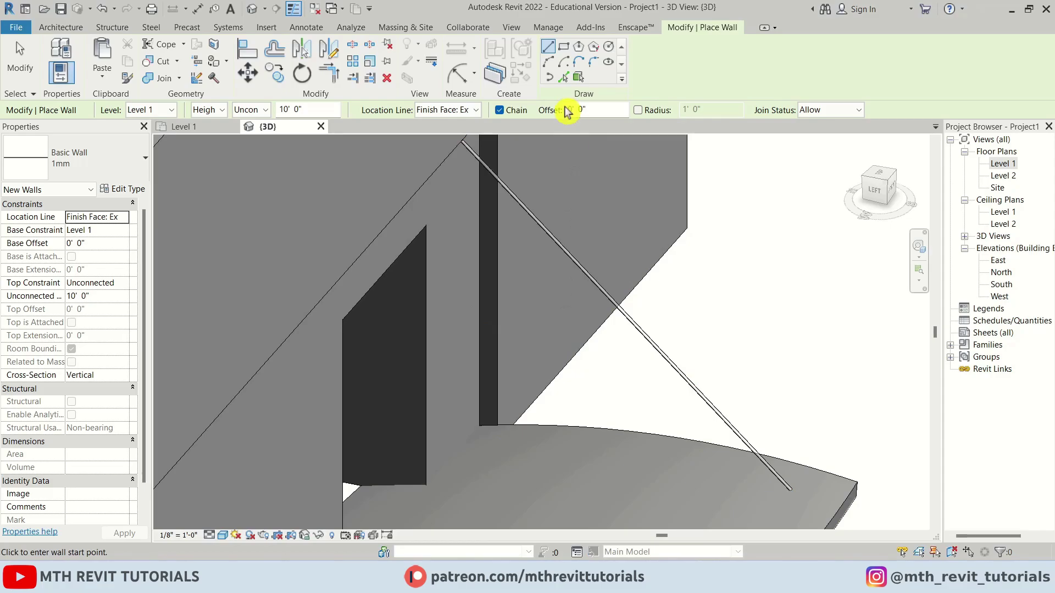
Switch wall placement to Pick Faces, then exit and orbit around the whole building
left_click(577, 78)
scroll(629, 330, "up", 5)
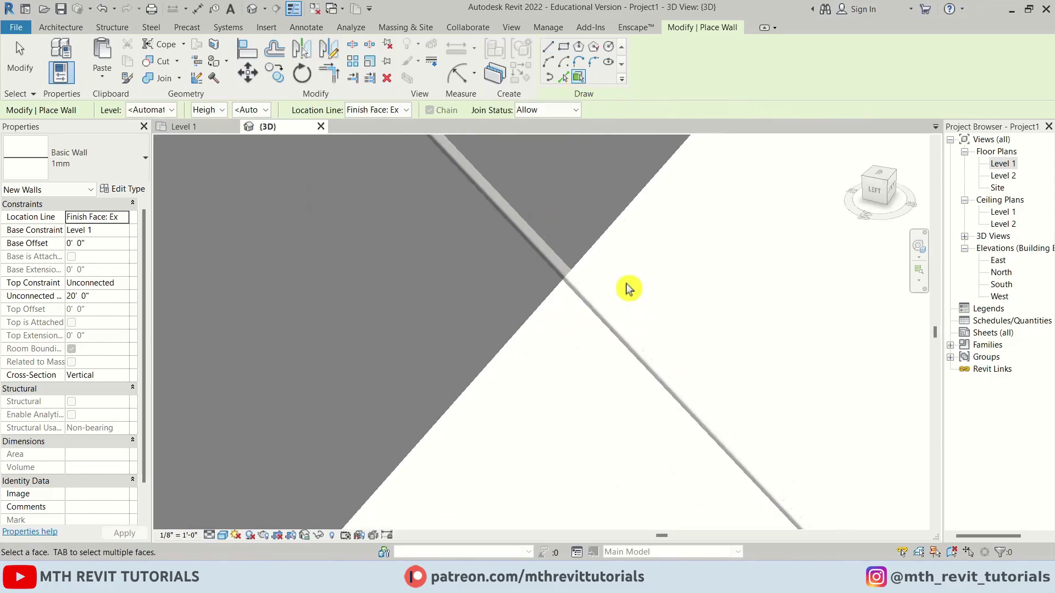
scroll(590, 293, "down", 4)
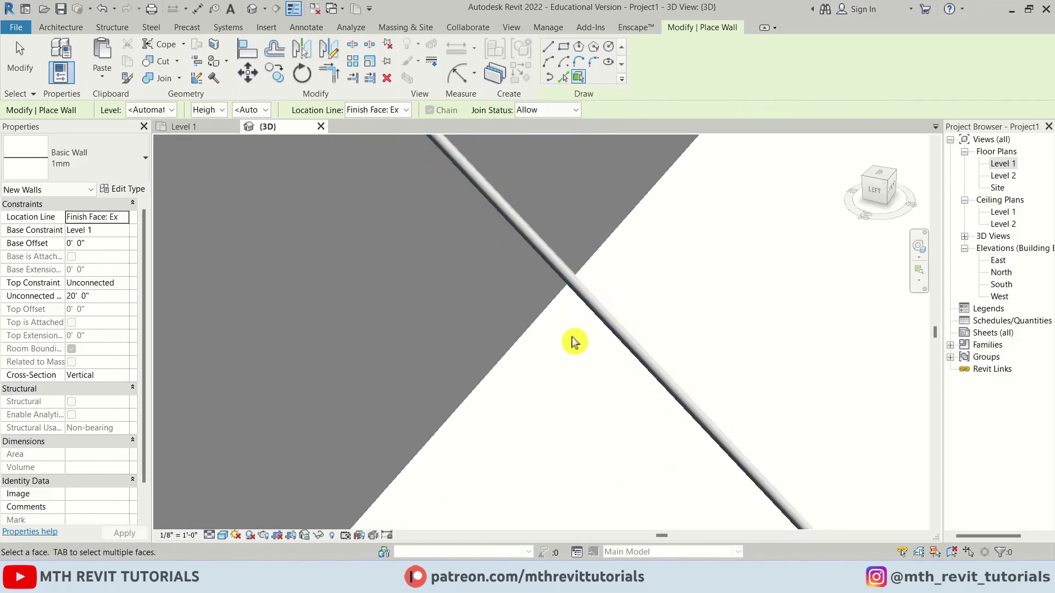
middle_click_drag(596, 372, 393, 379, "shift")
scroll(427, 368, "up", 2)
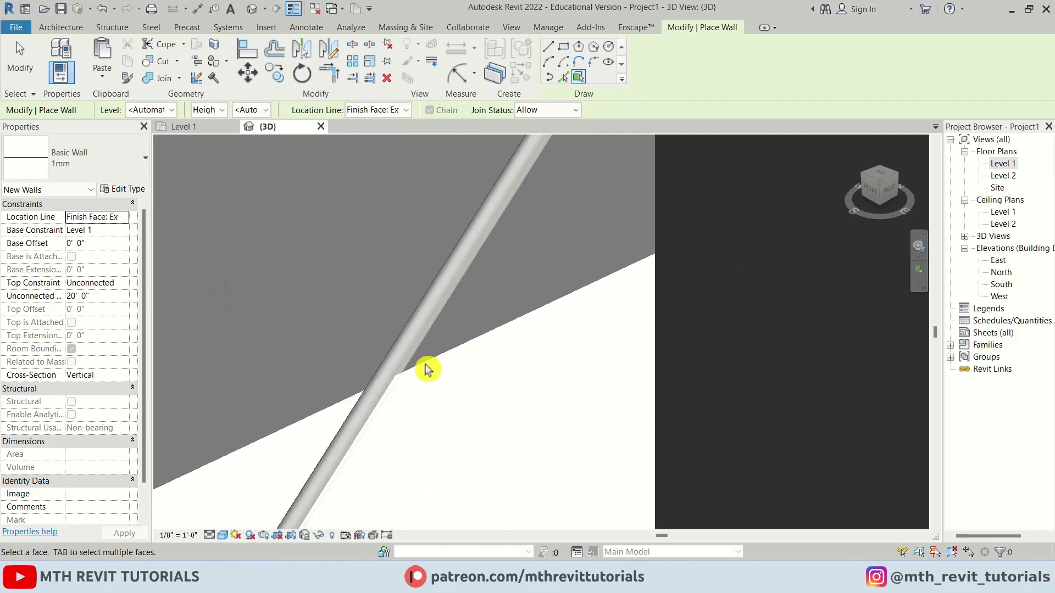
key("Escape")
key("Escape")
middle_click_drag(546, 320, 582, 366, "shift")
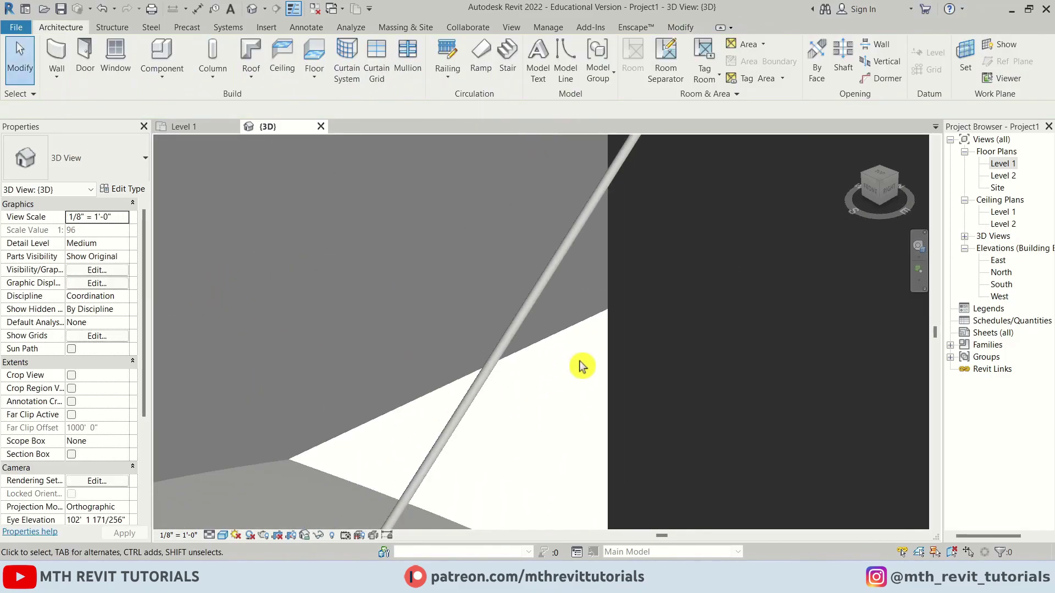
middle_click_drag(609, 305, 770, 391, "shift")
scroll(741, 440, "down", 10)
middle_click_drag(723, 478, 548, 405, "shift")
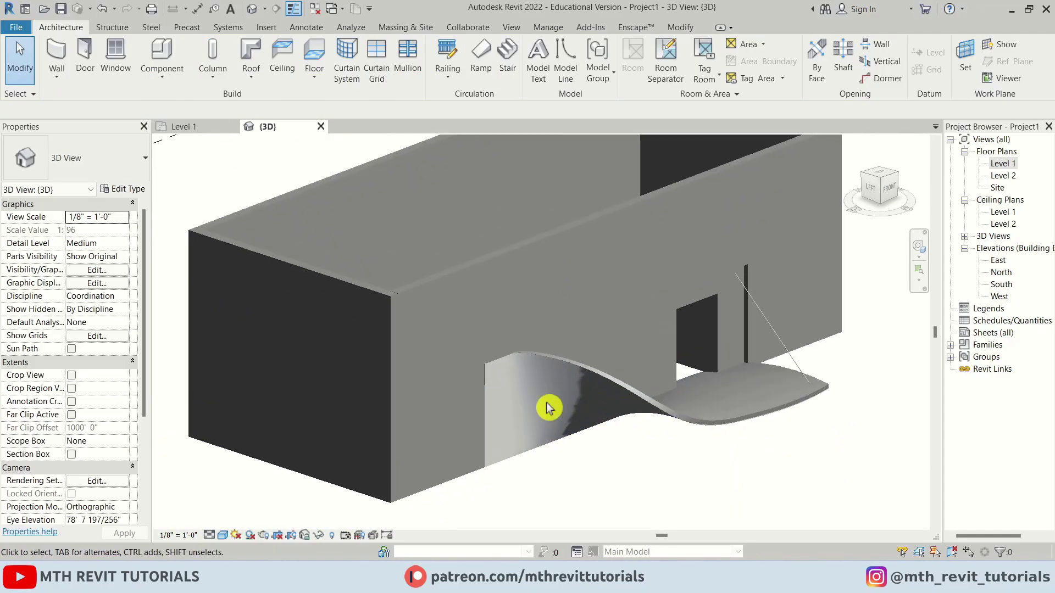
Set Show Mass to By View Settings so only walls show, then open the Level 1 plan
scroll(606, 378, "up", 3)
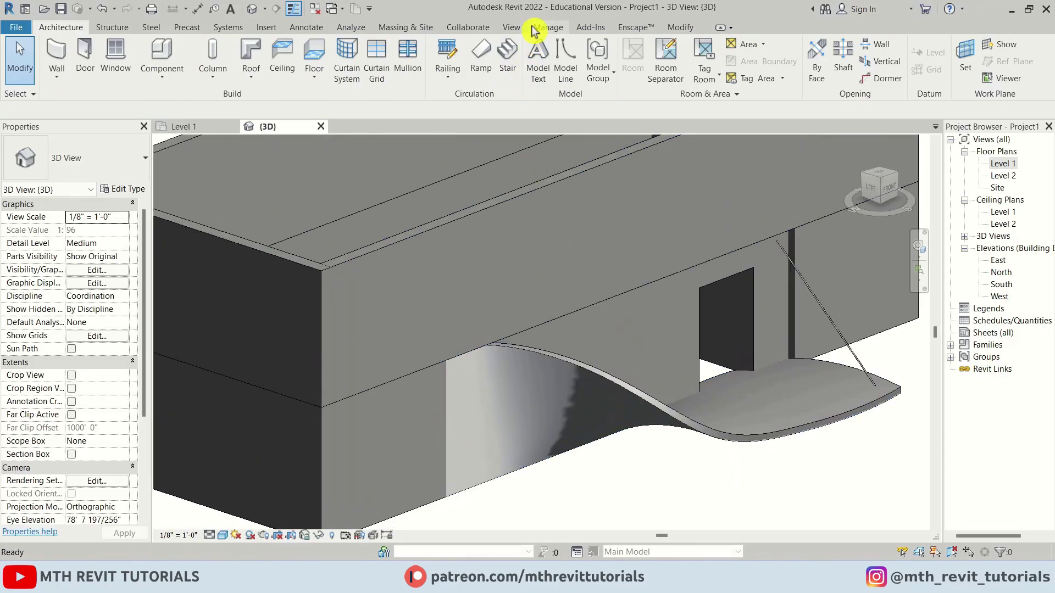
left_click(421, 28)
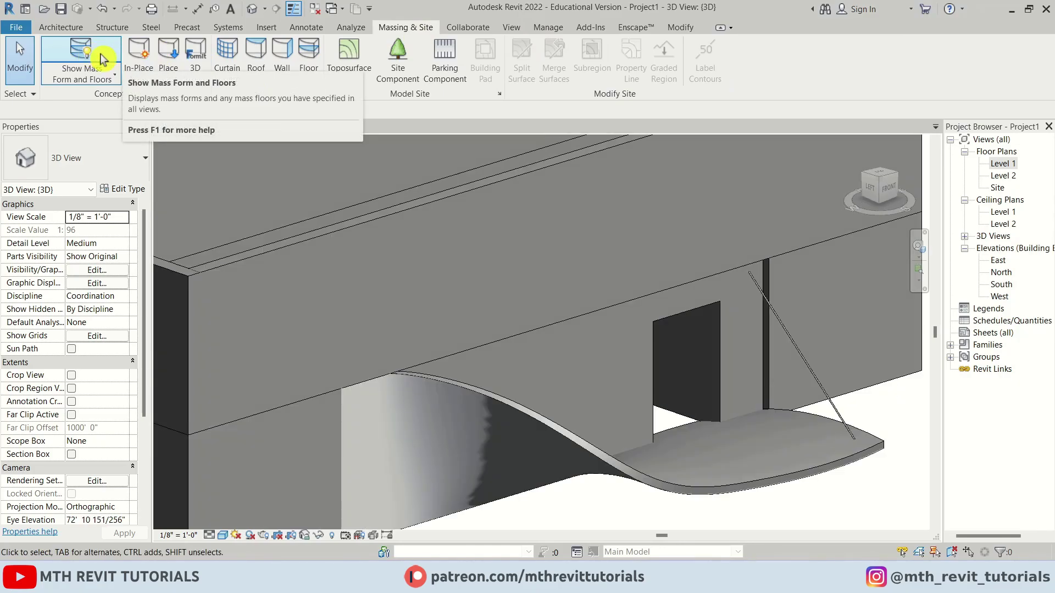
left_click(89, 54)
scroll(691, 307, "up", 6)
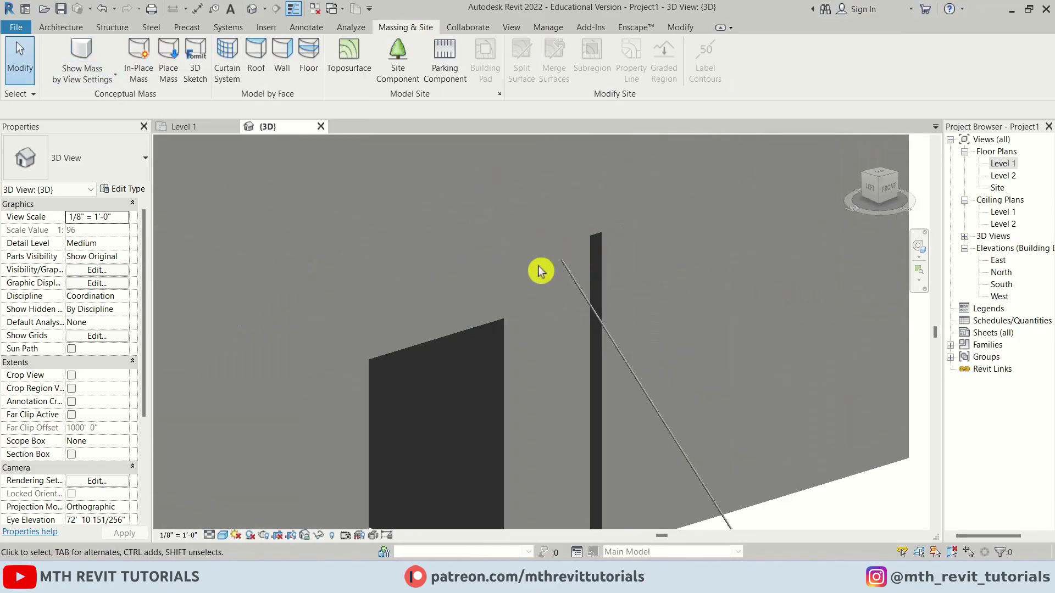
scroll(657, 196, "down", 8)
mouse_move(601, 471)
middle_mouse_down("shift")
mouse_move(667, 427)
mouse_move(661, 525)
mouse_move(661, 438)
mouse_move(594, 313)
middle_mouse_up("shift")
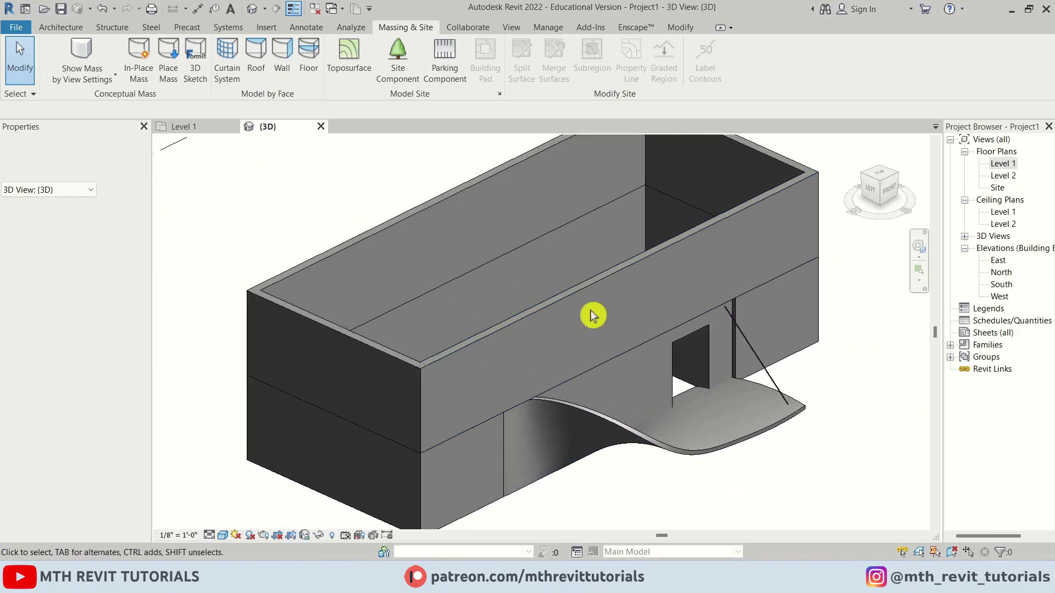
double_click(1012, 165)
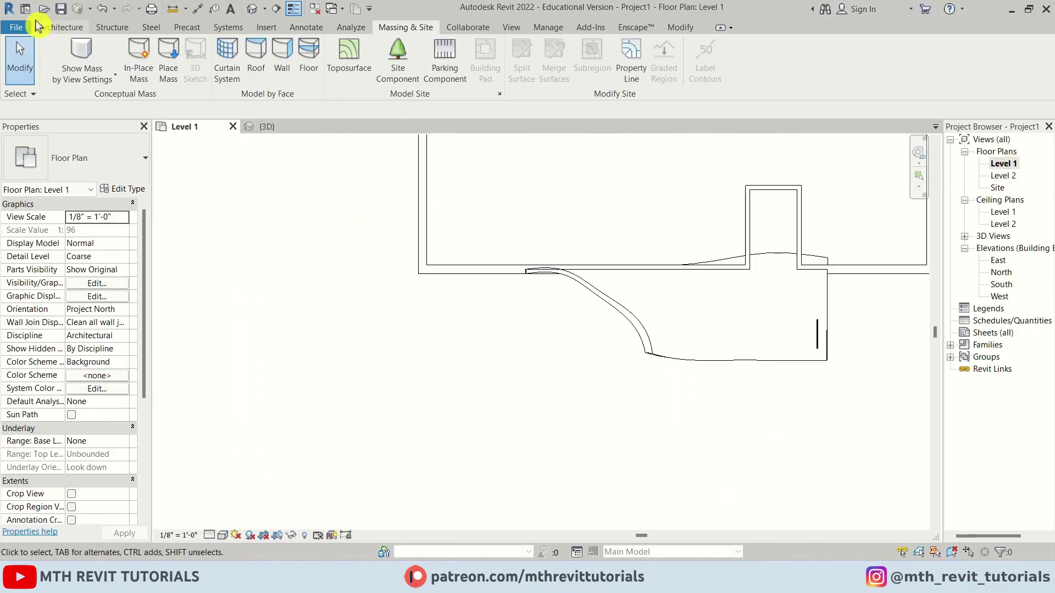
Sketch a 60' x 25' rectangular Generic - 12" floor between opposite wall corners and finish it
left_click(58, 28)
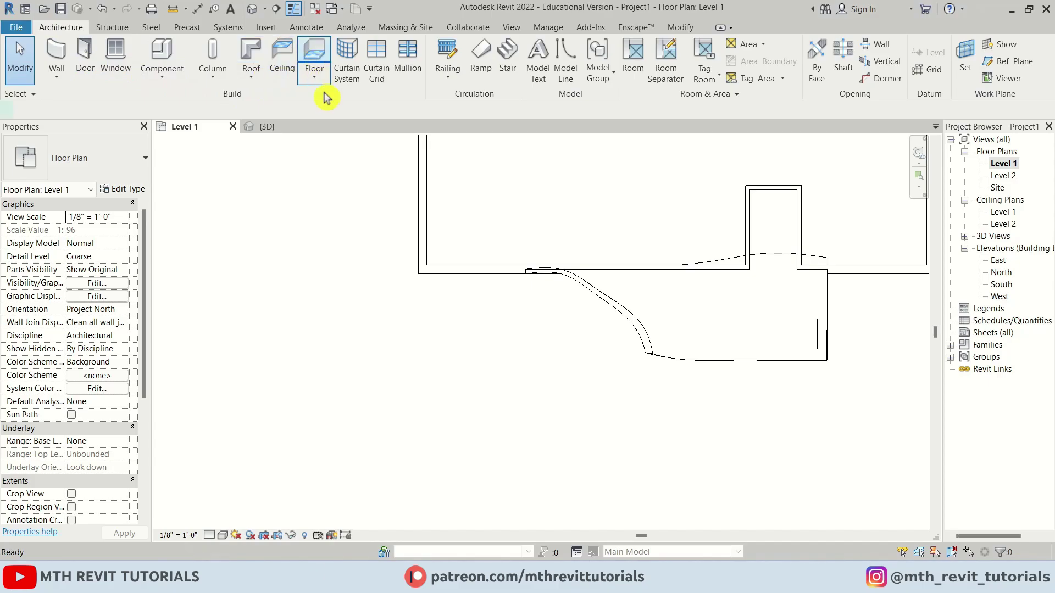
left_click(315, 61)
scroll(440, 363, "down", 3)
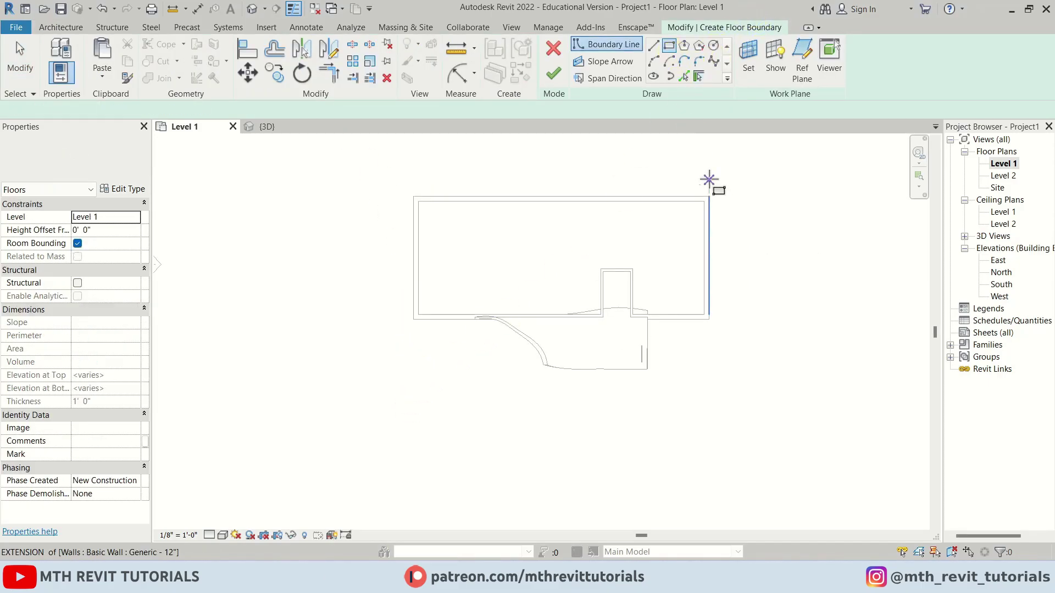
left_click(709, 197)
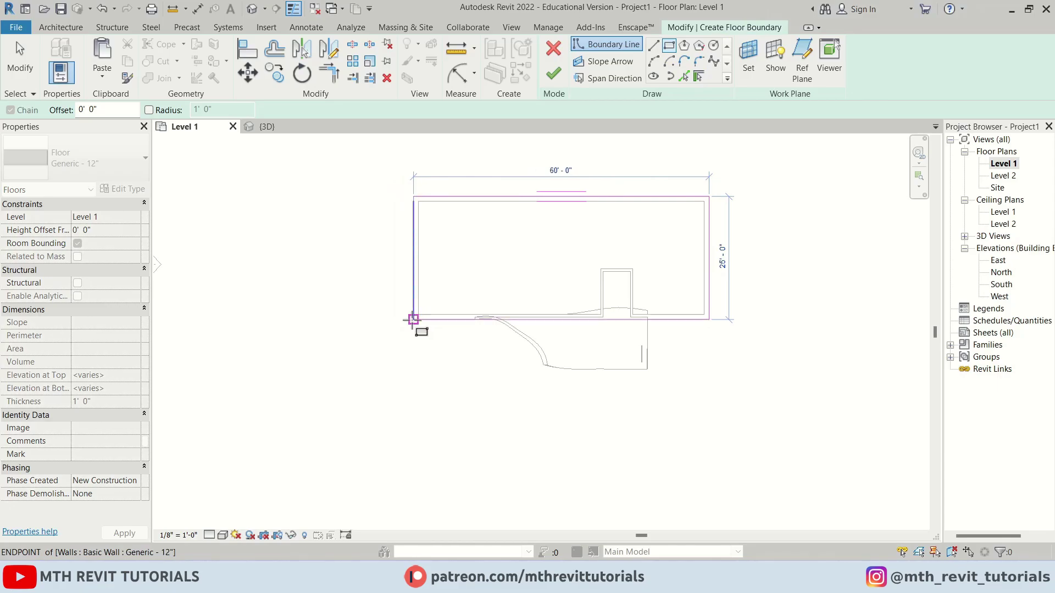
left_click(554, 76)
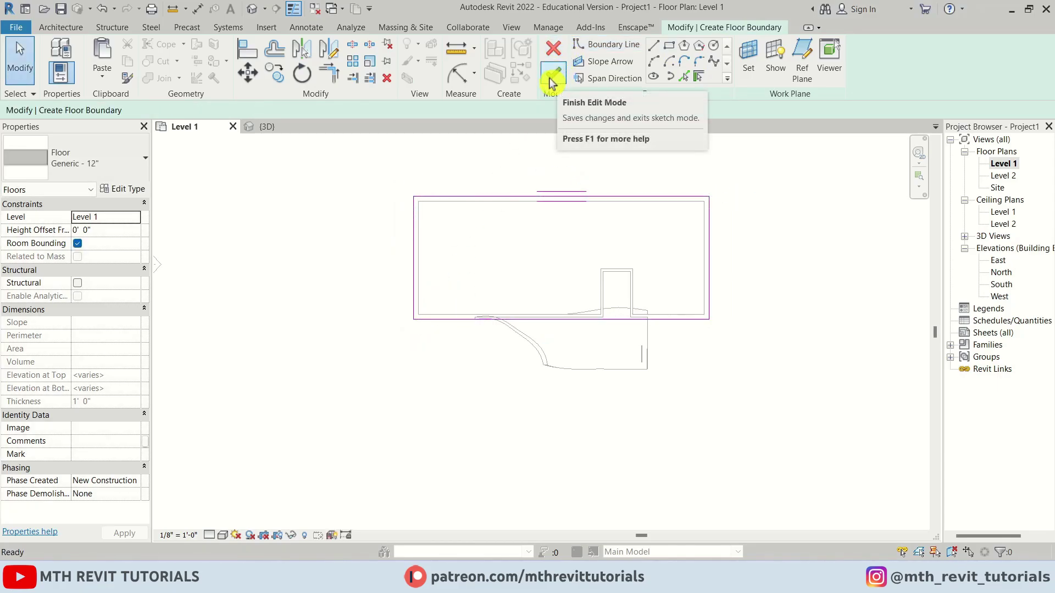
left_click(252, 9)
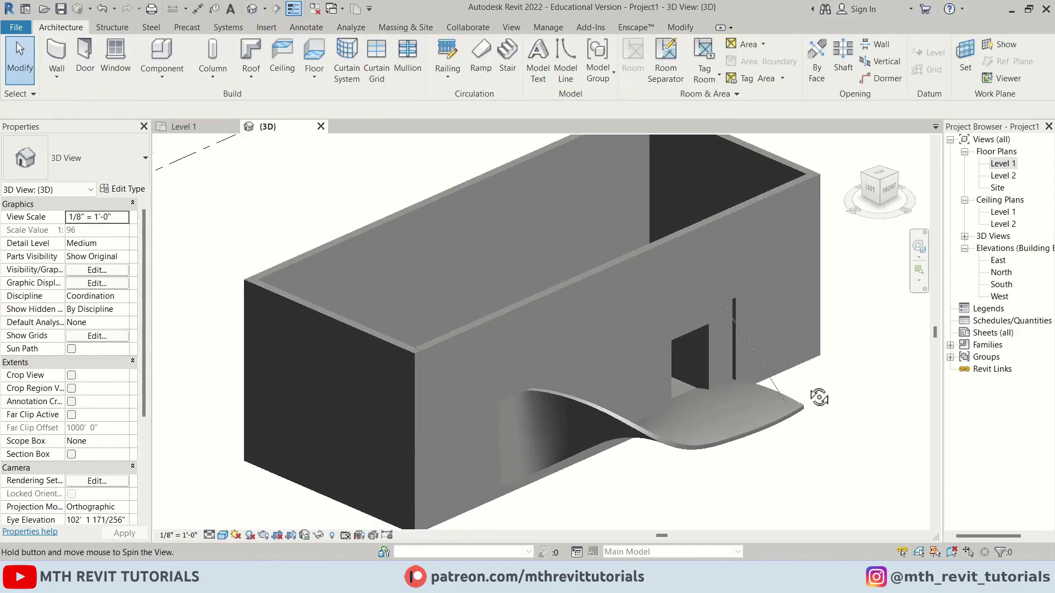
Paste the Level 1 floor aligned to Level 2
left_click(810, 369)
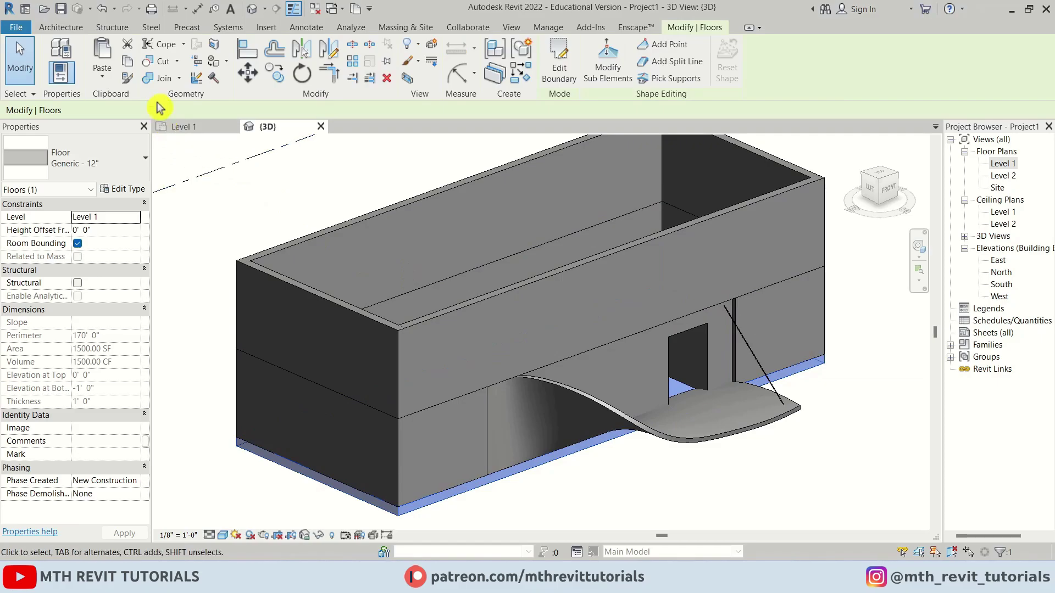
left_click(102, 76)
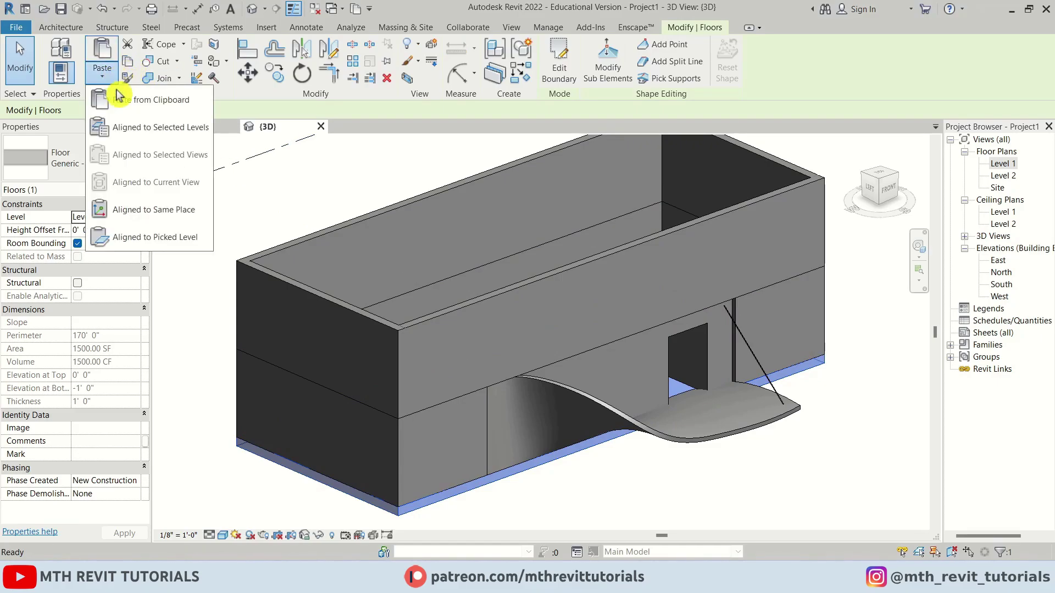
left_click(152, 131)
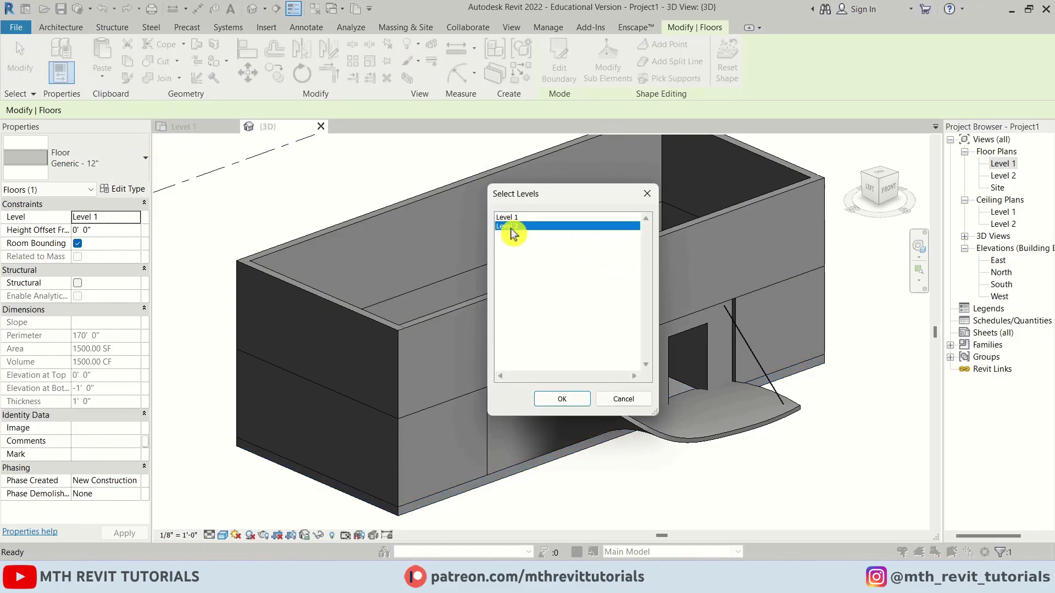
double_click(513, 233)
Paste another floor copy aligned to the same place with a 21' height offset
left_click(684, 28)
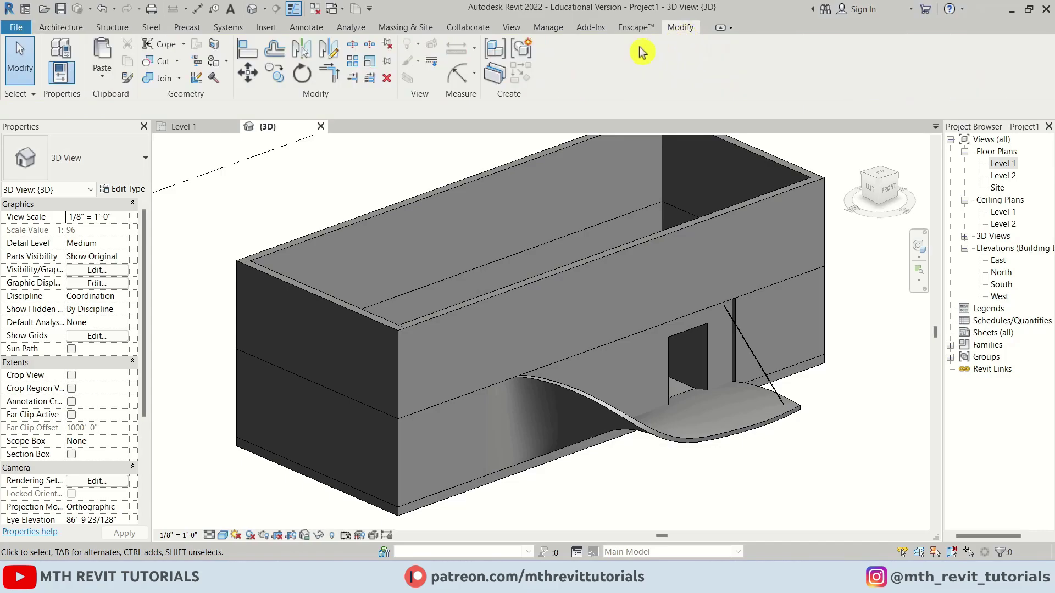
left_click(102, 74)
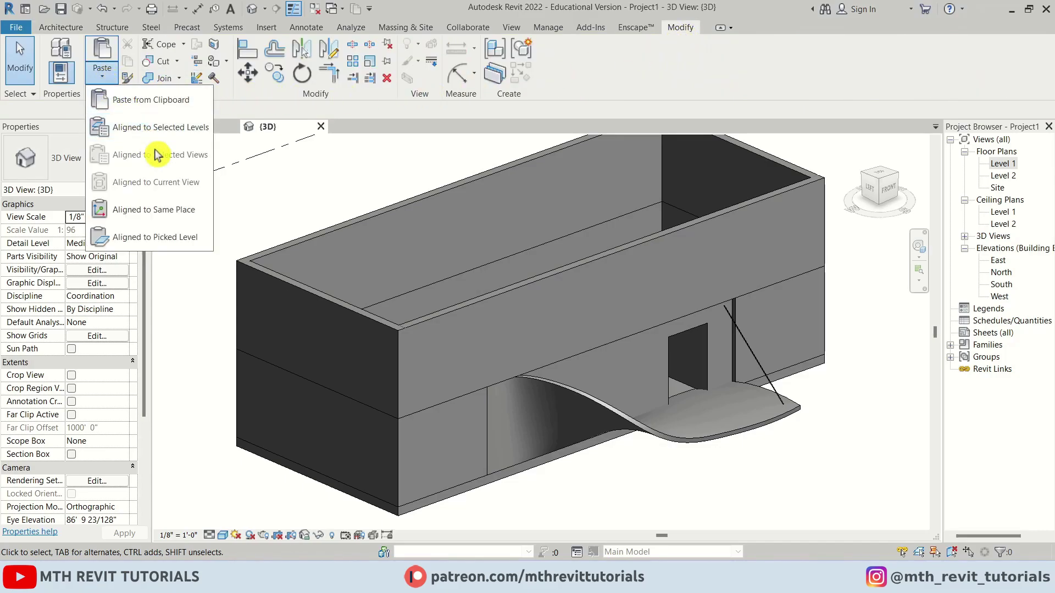
left_click(189, 211)
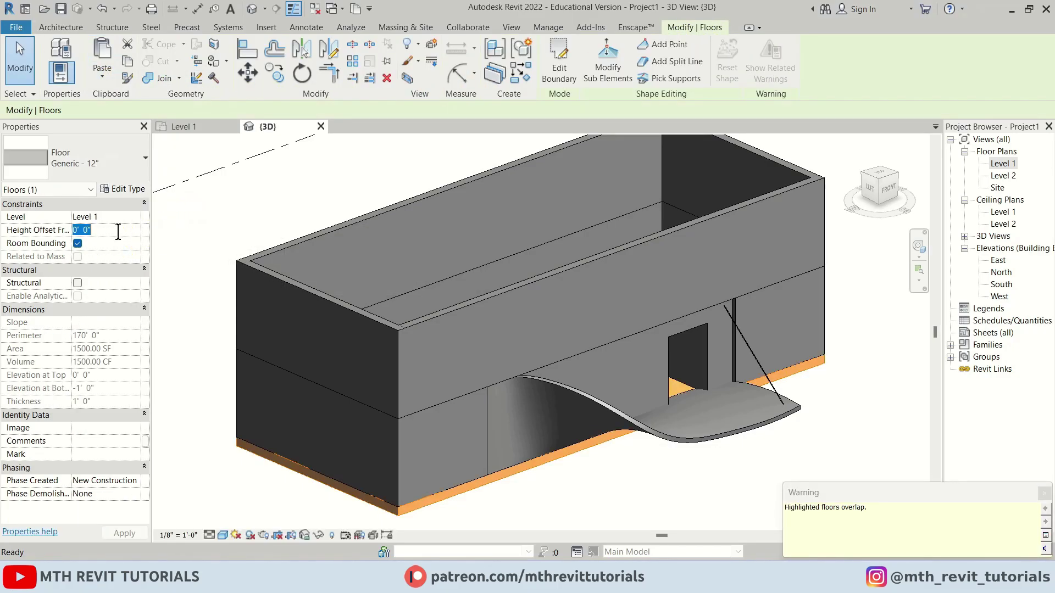
left_click(112, 236)
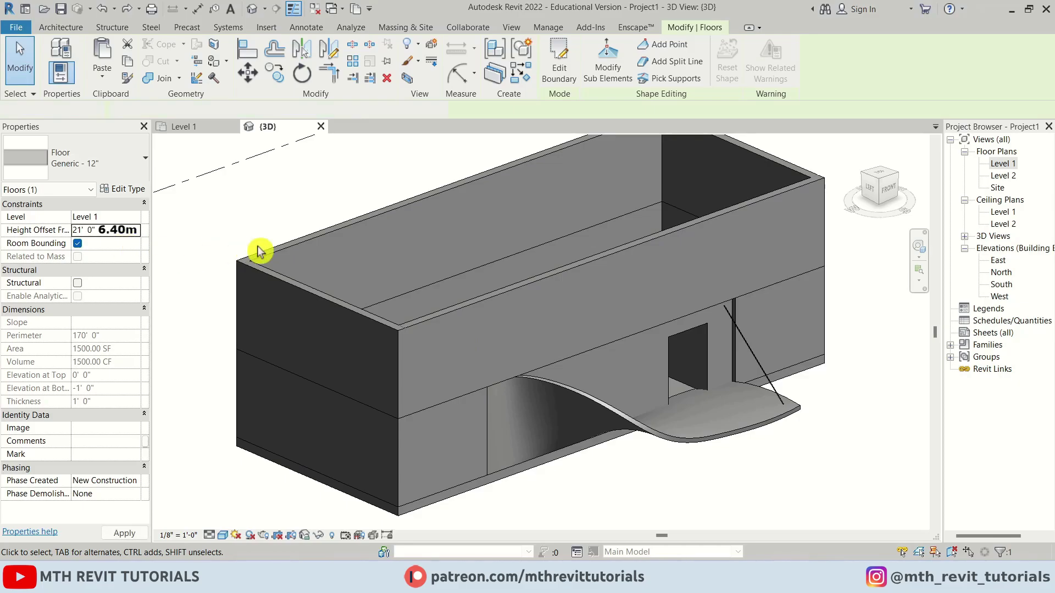
key("Escape")
middle_click_drag(337, 207, 523, 455, "shift")
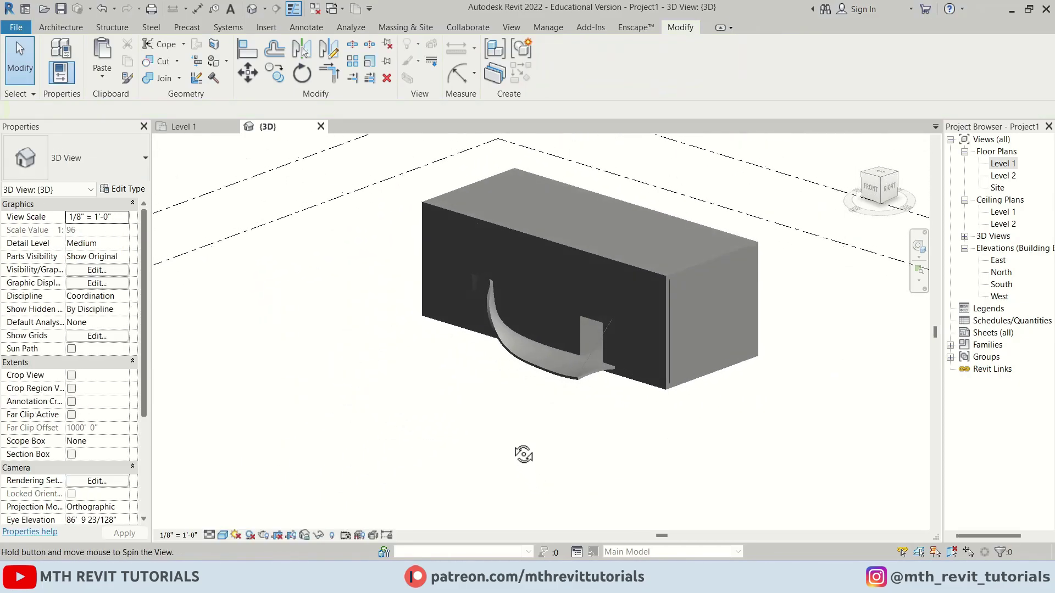